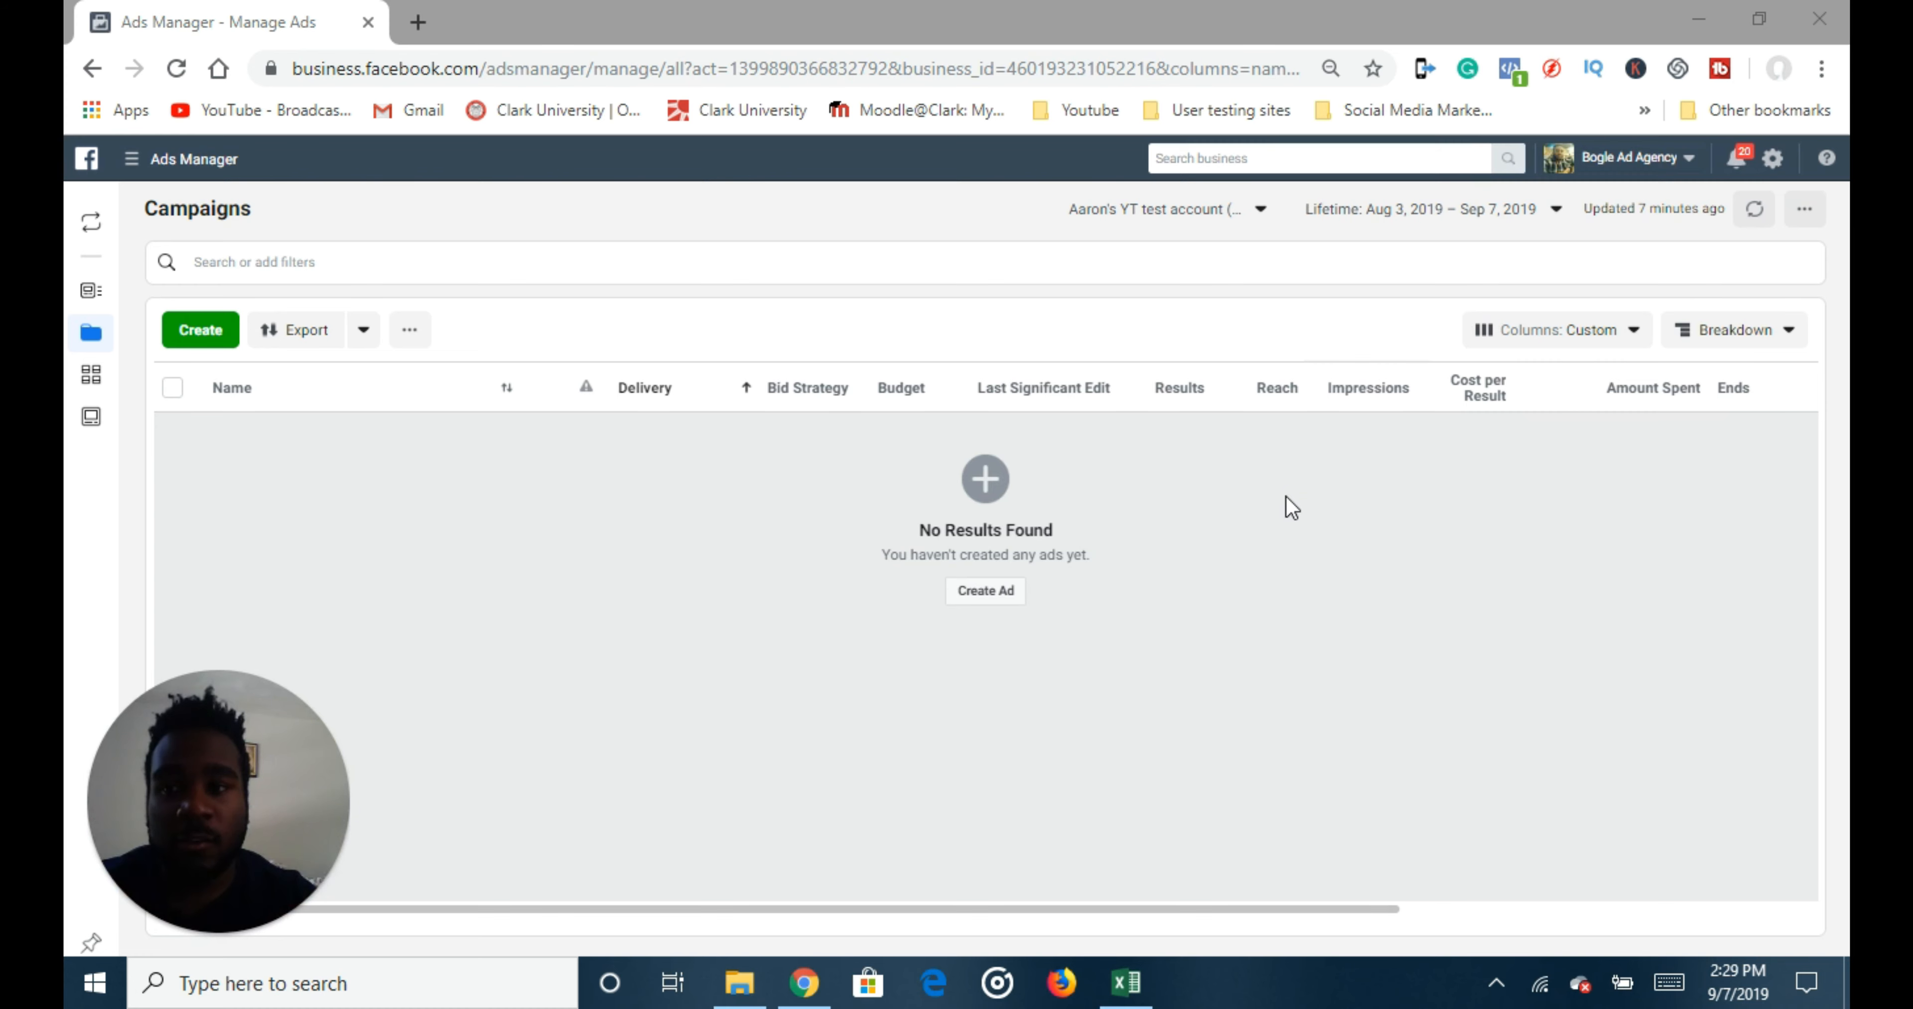
- Open the ad account's Audiences library and start creating a custom audience
{"action": "left_click", "coordinate": [136, 168]}
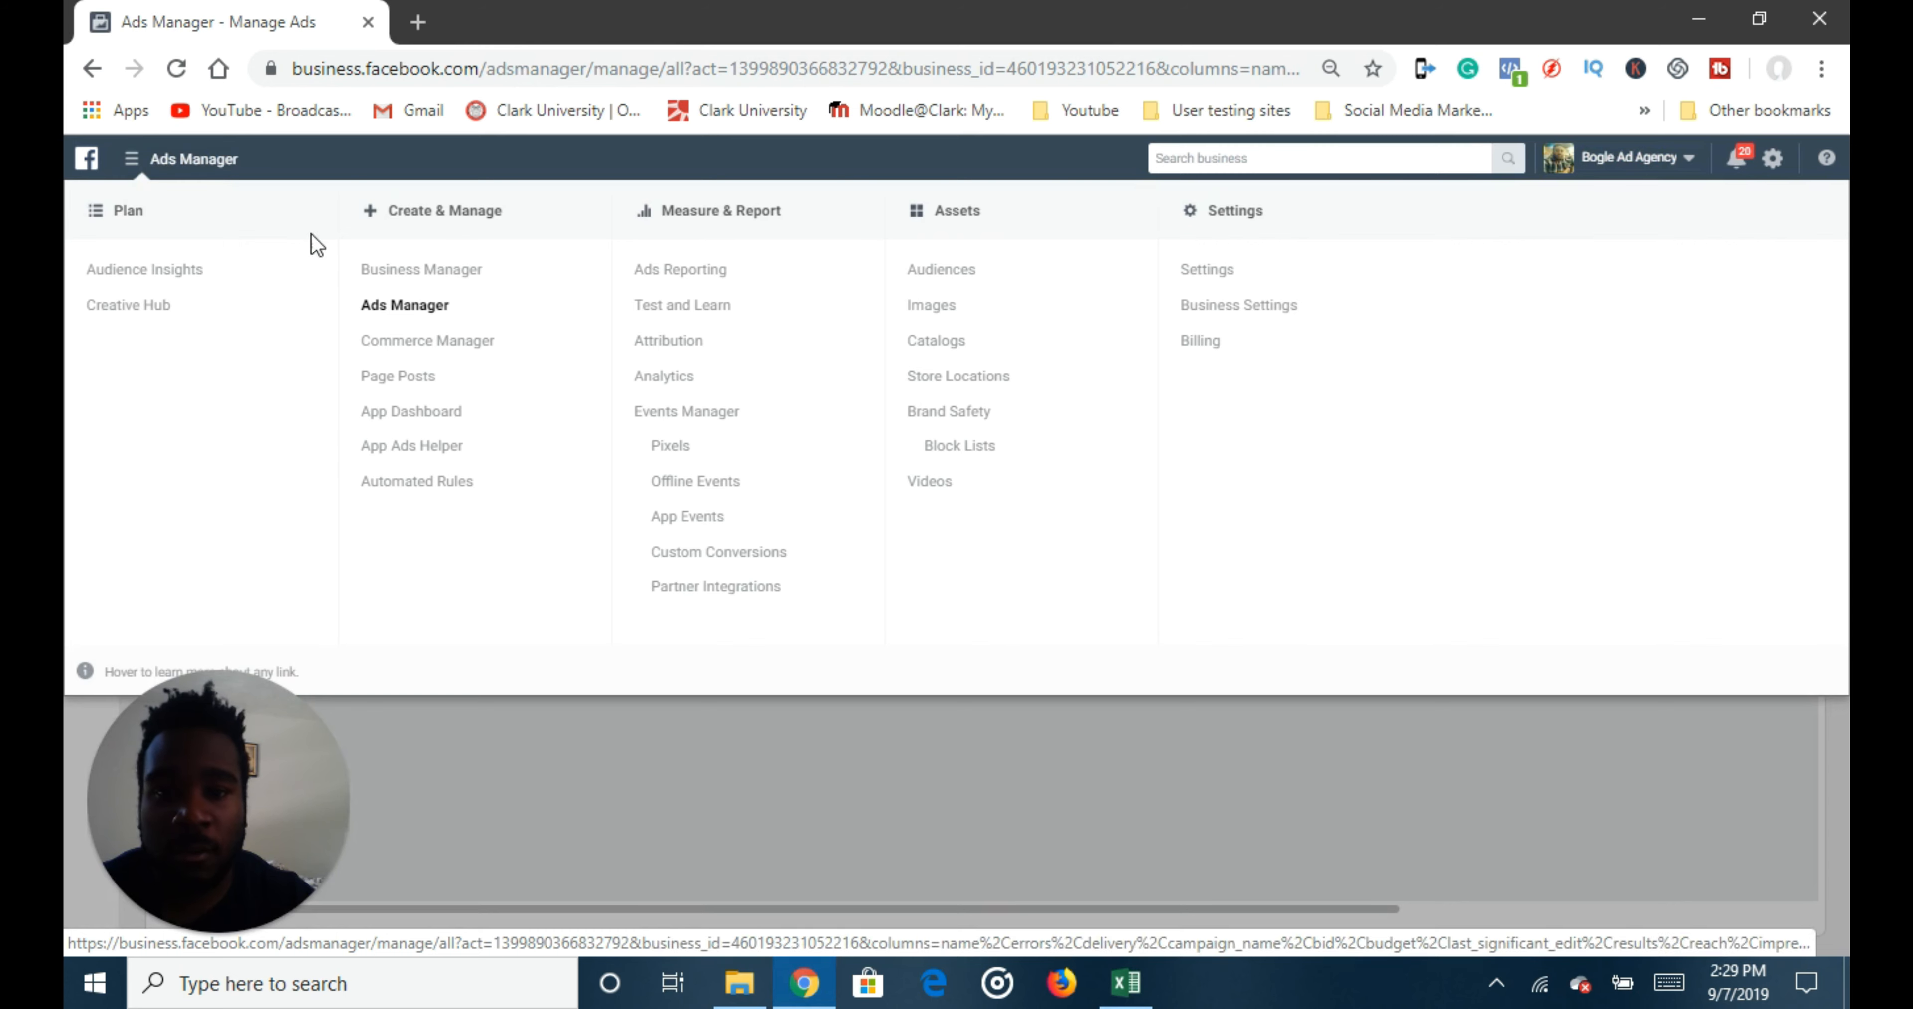
{"action": "left_click", "coordinate": [938, 271]}
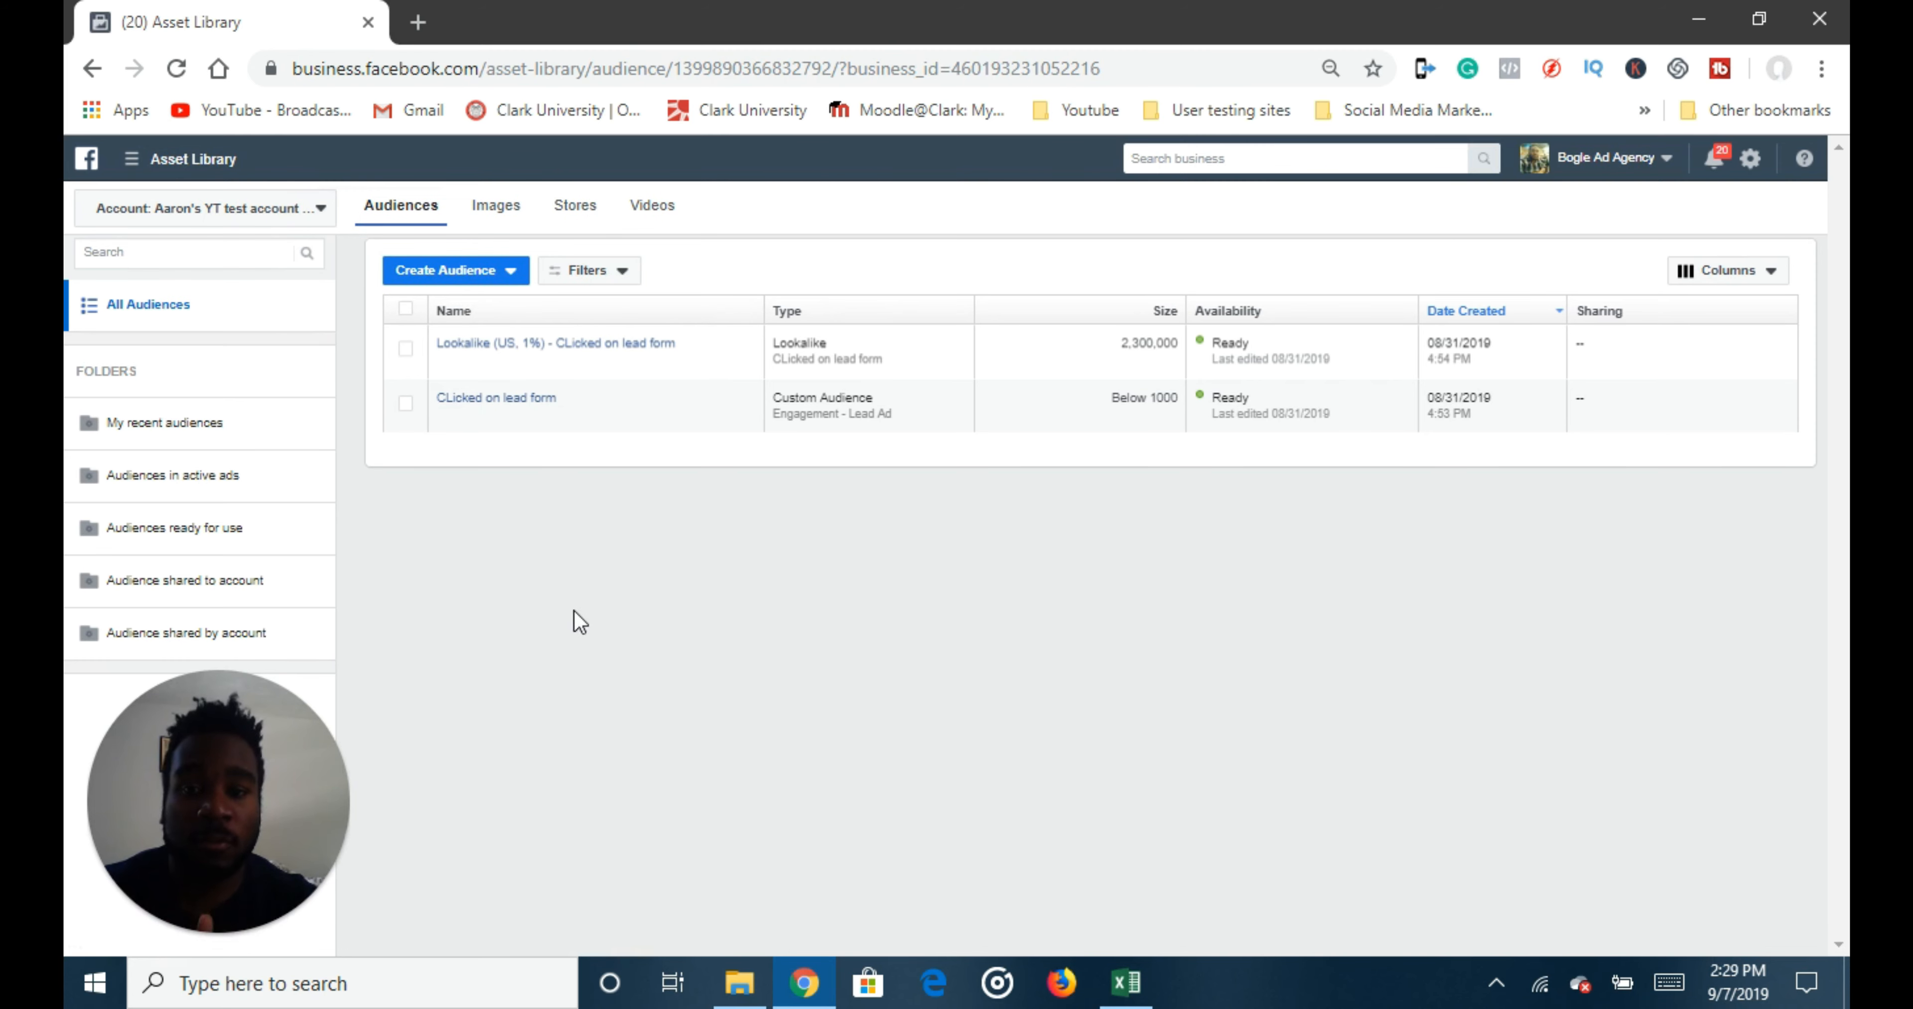
{"action": "left_click", "coordinate": [456, 283]}
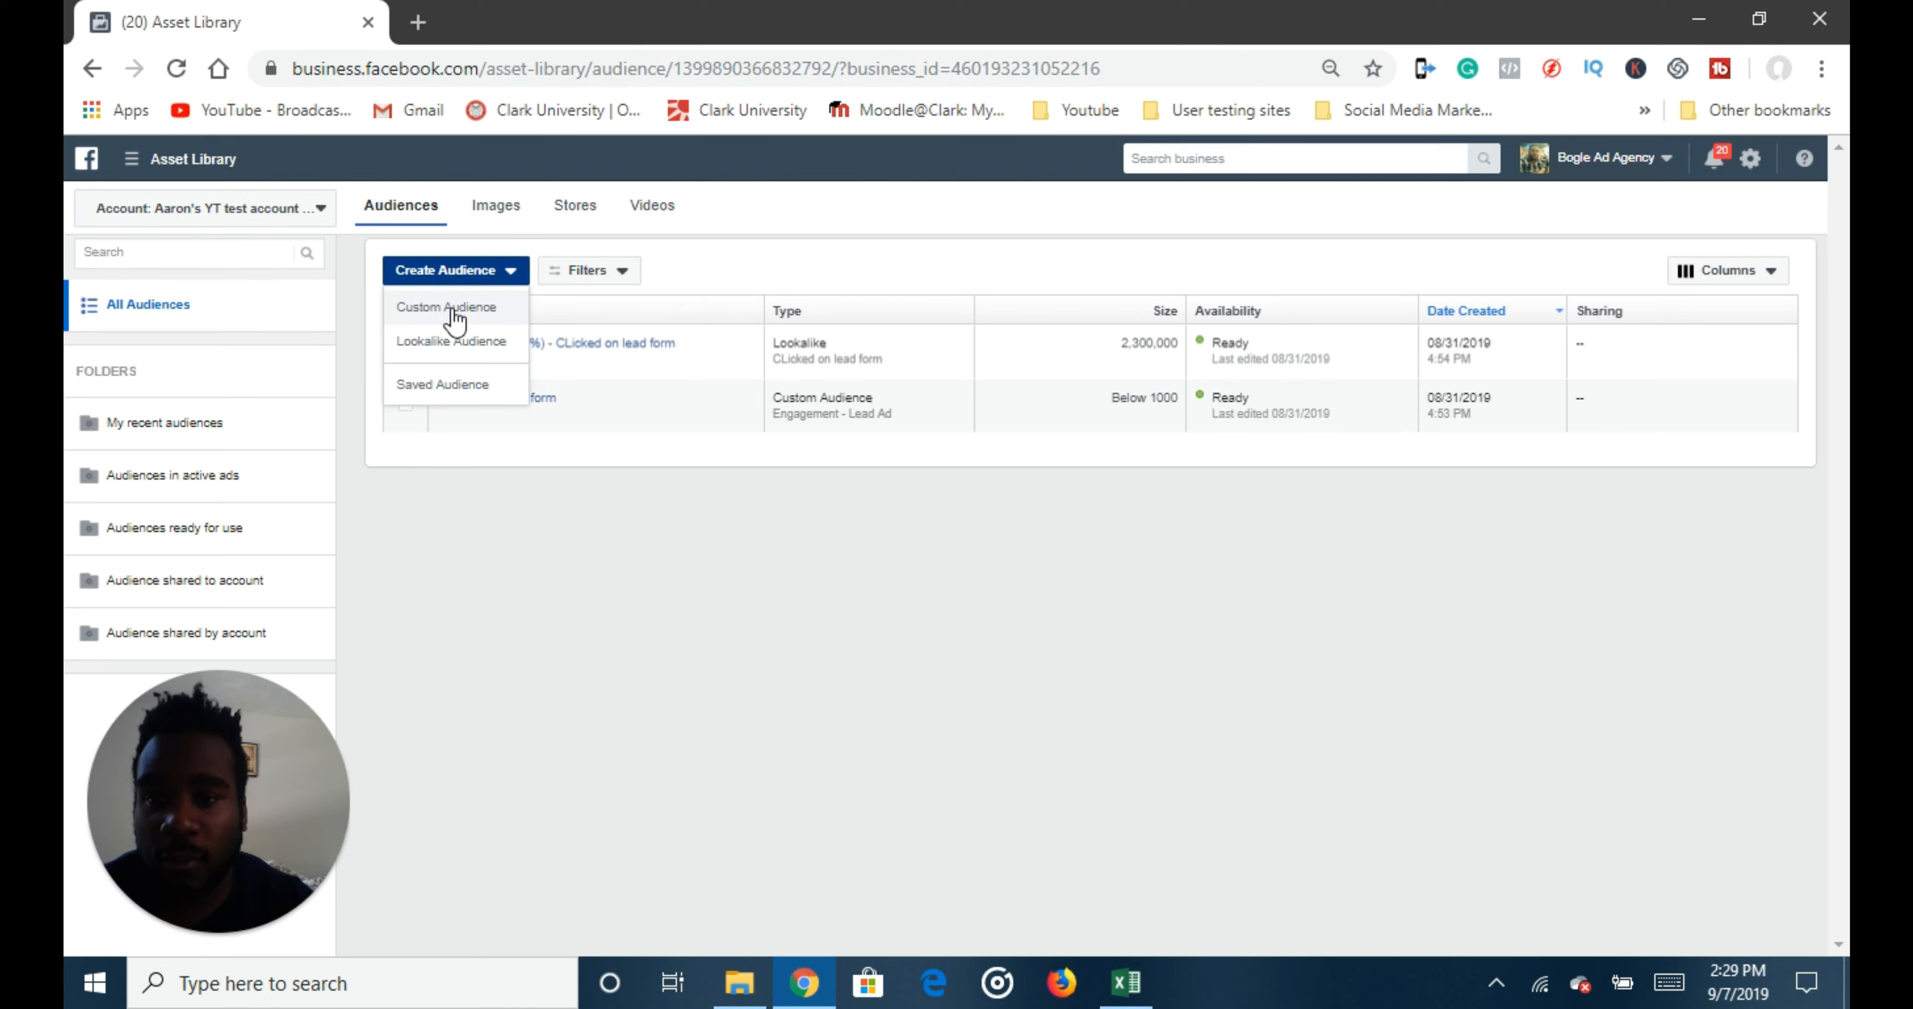
{"action": "left_click", "coordinate": [451, 309]}
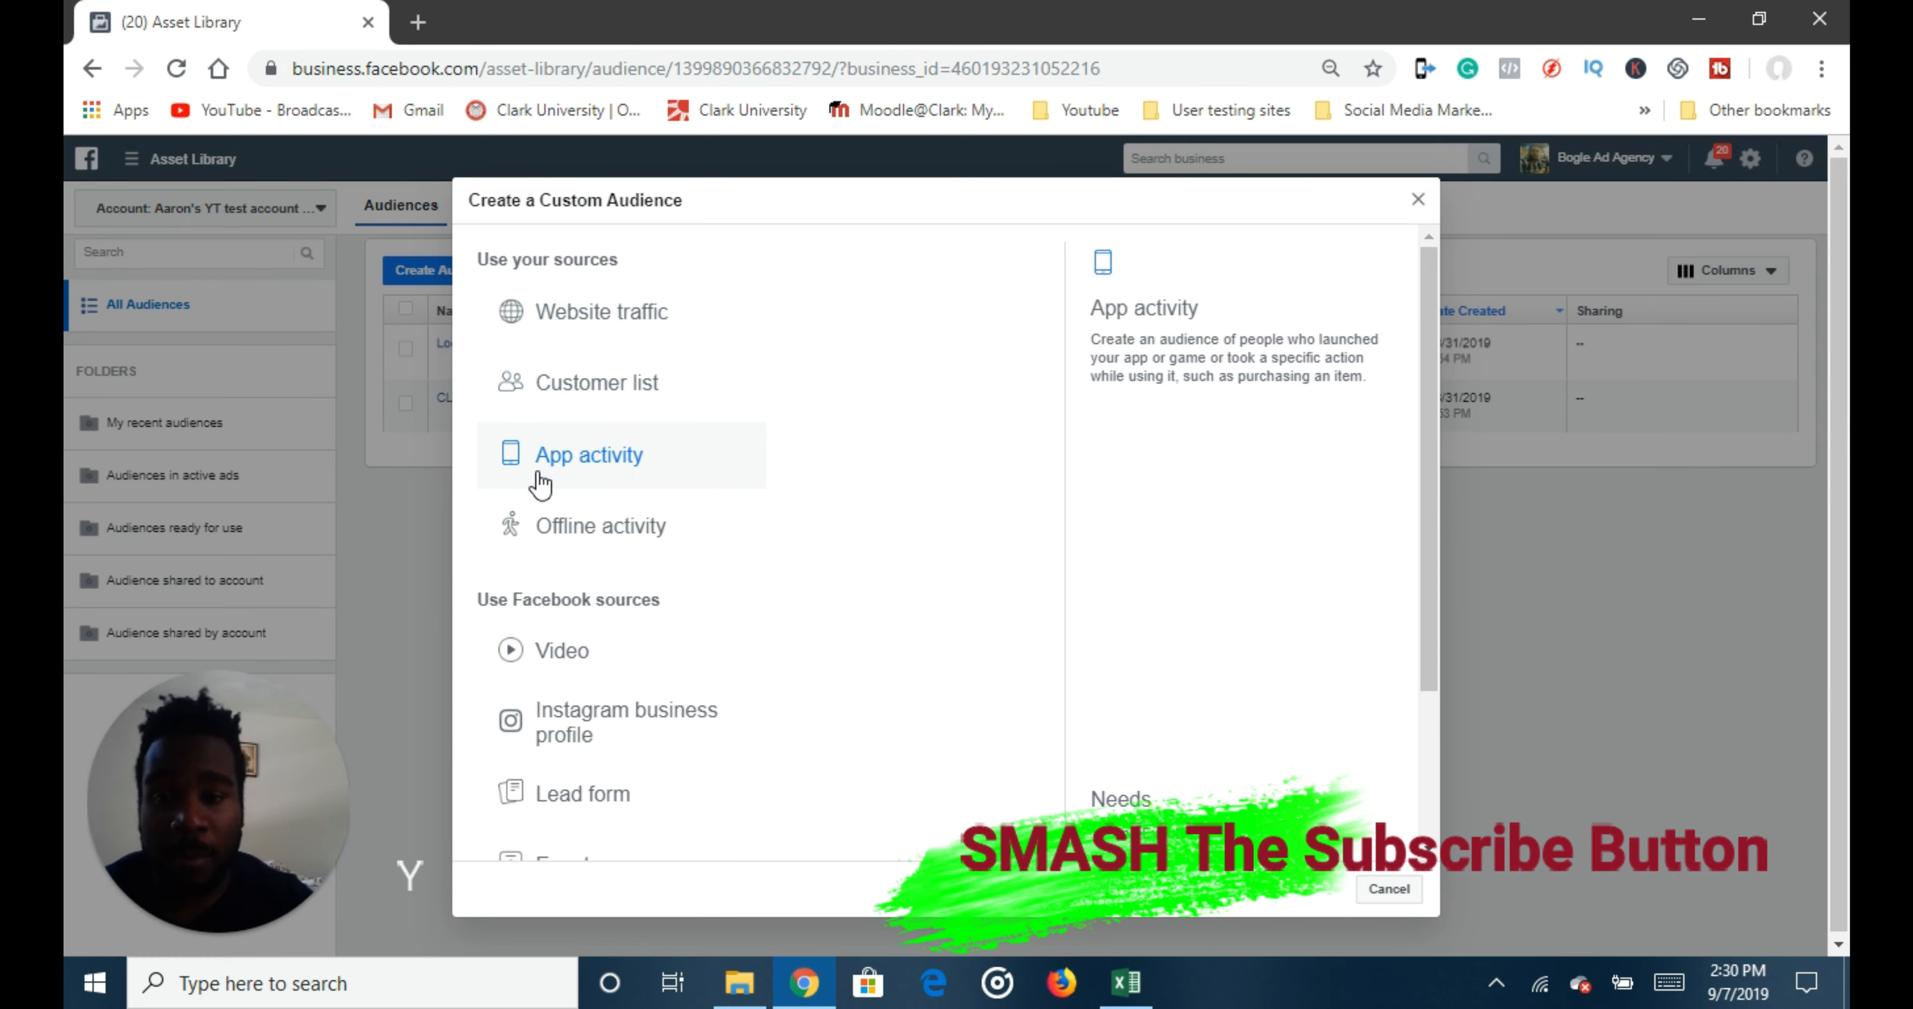
- Choose Customer list as the audience source, using a file that doesn't include LTV
{"action": "scroll", "coordinate": [651, 542], "scroll_direction": "down", "scroll_amount": 3}
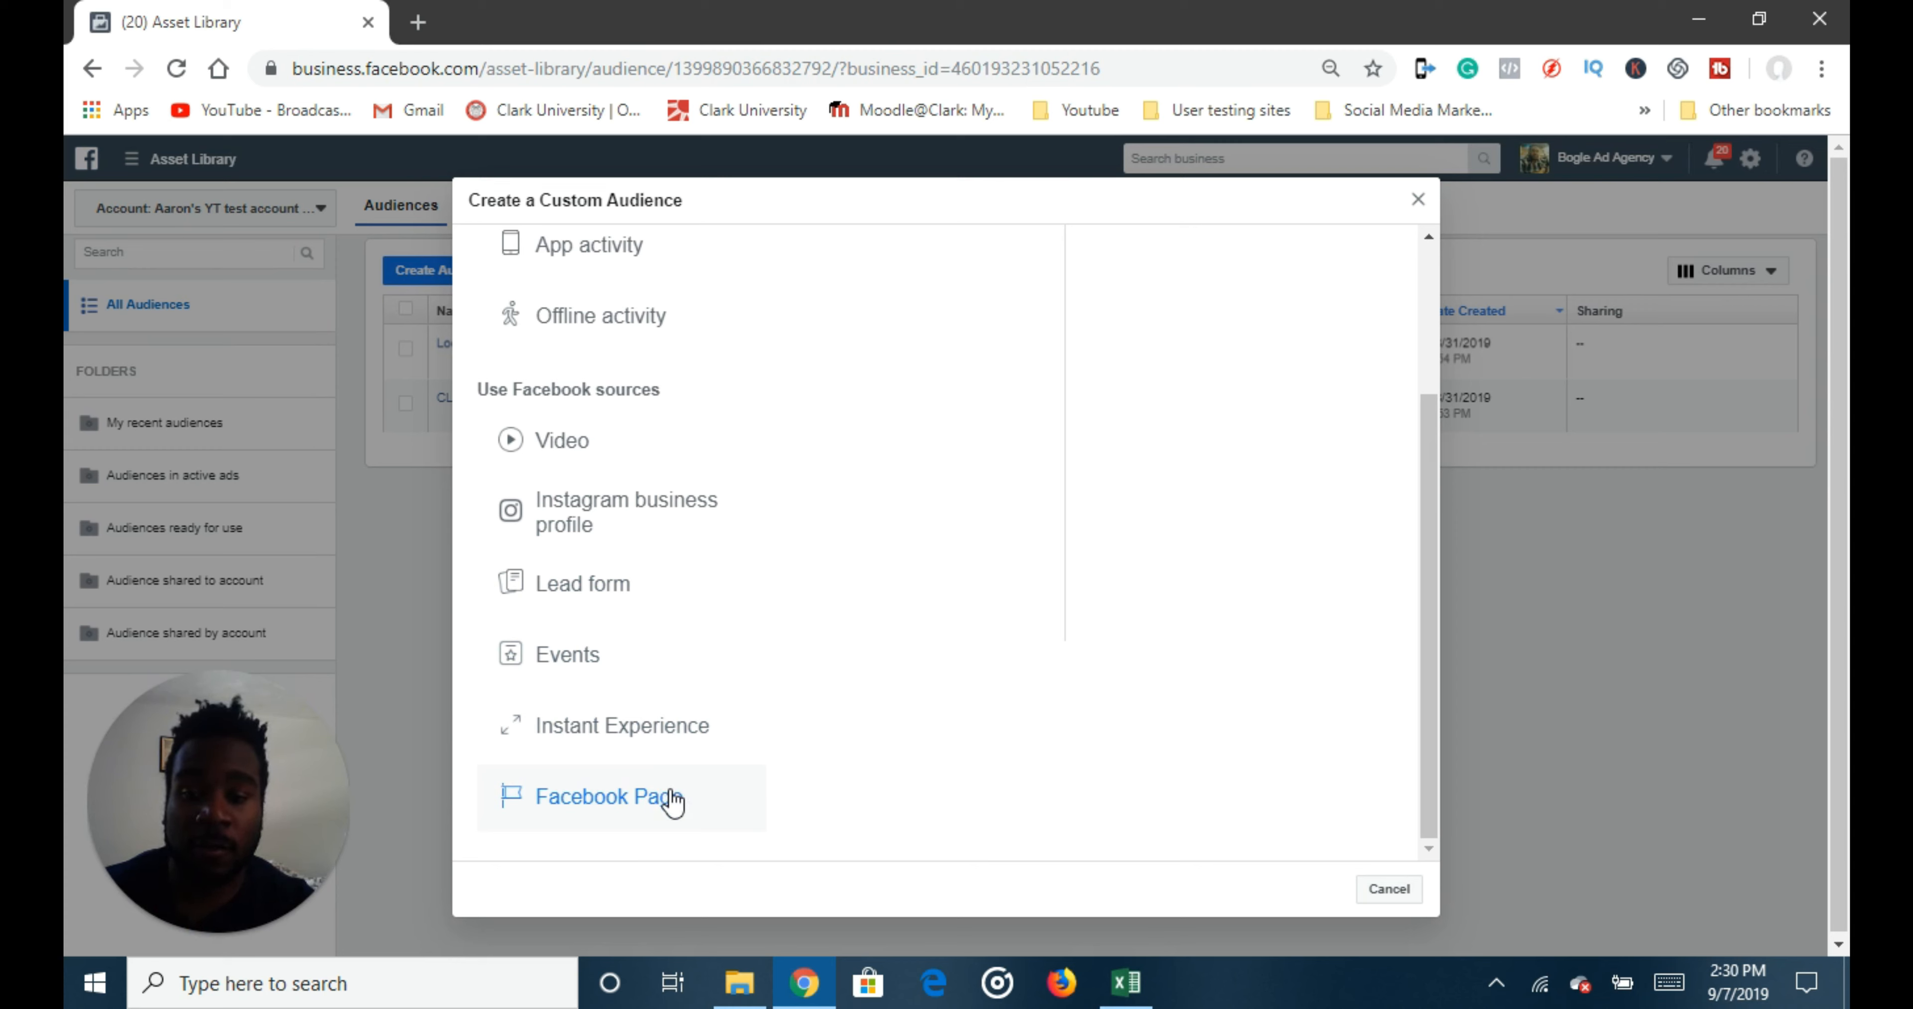
{"action": "scroll", "coordinate": [672, 801], "scroll_direction": "up", "scroll_amount": 3}
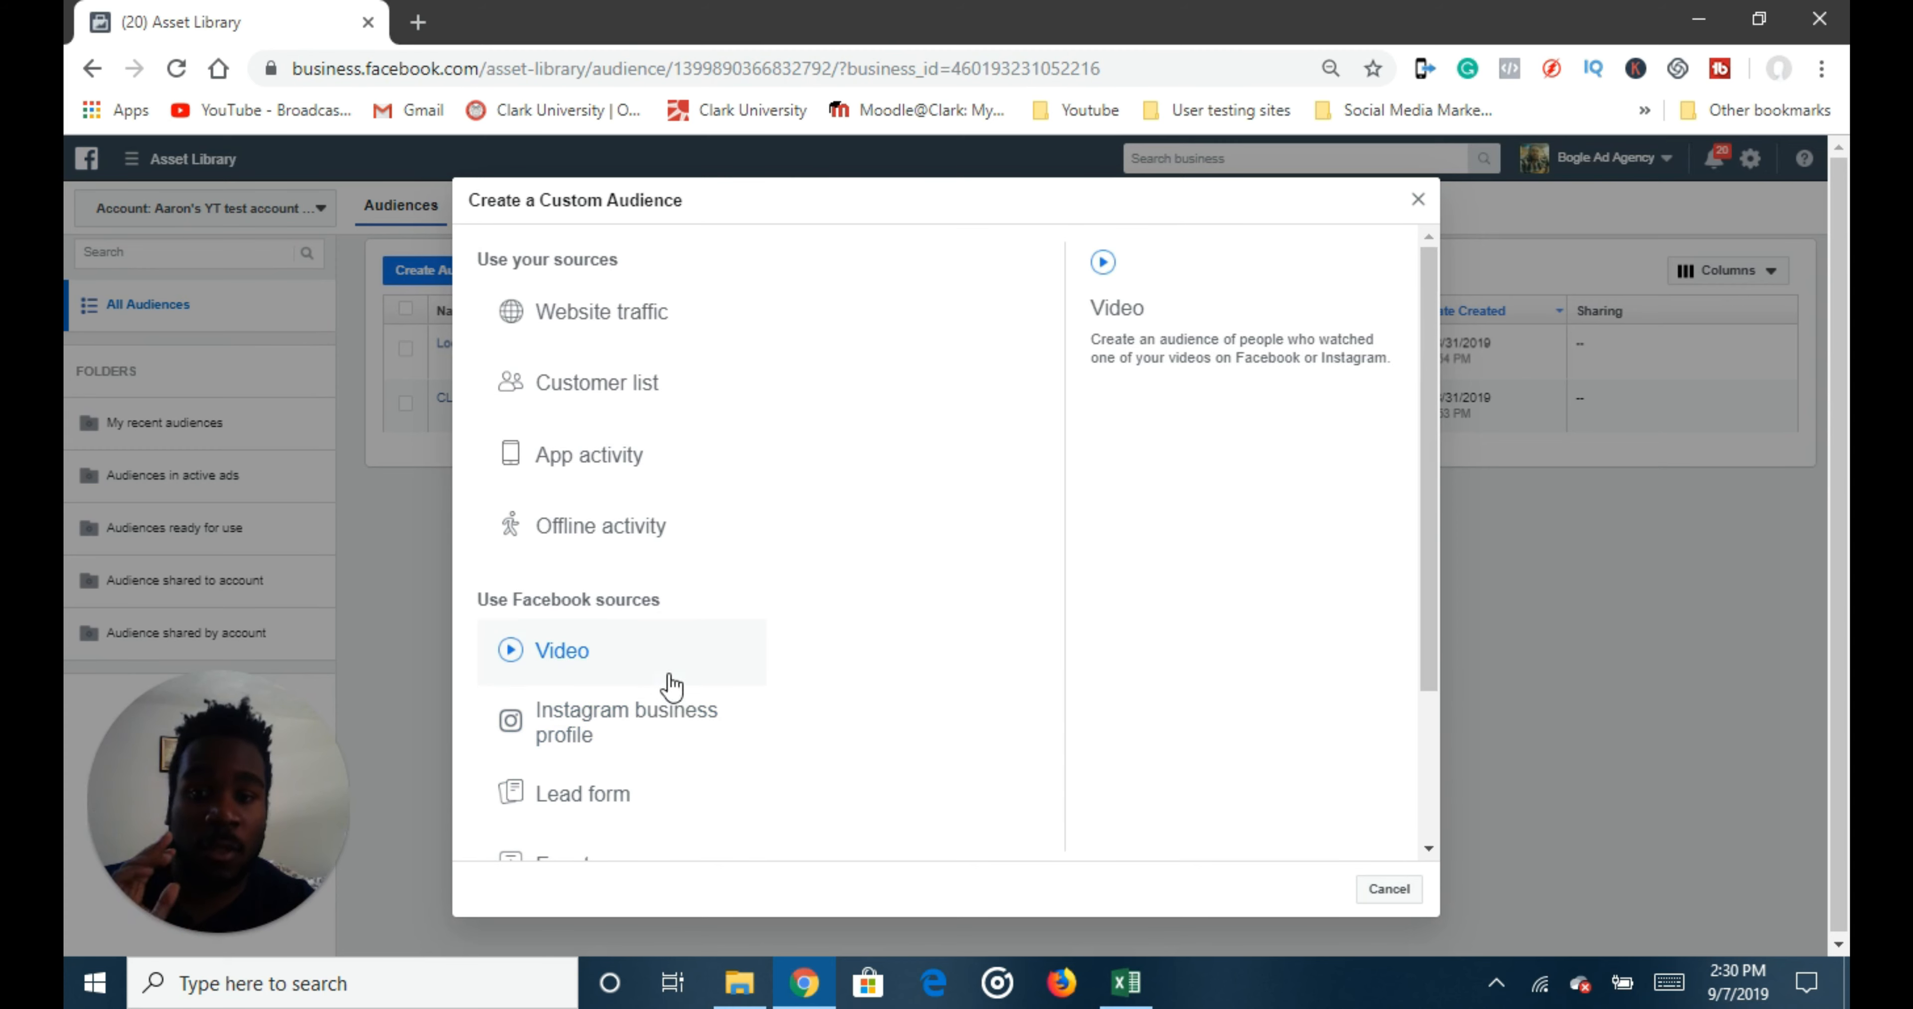
{"action": "left_click", "coordinate": [626, 392]}
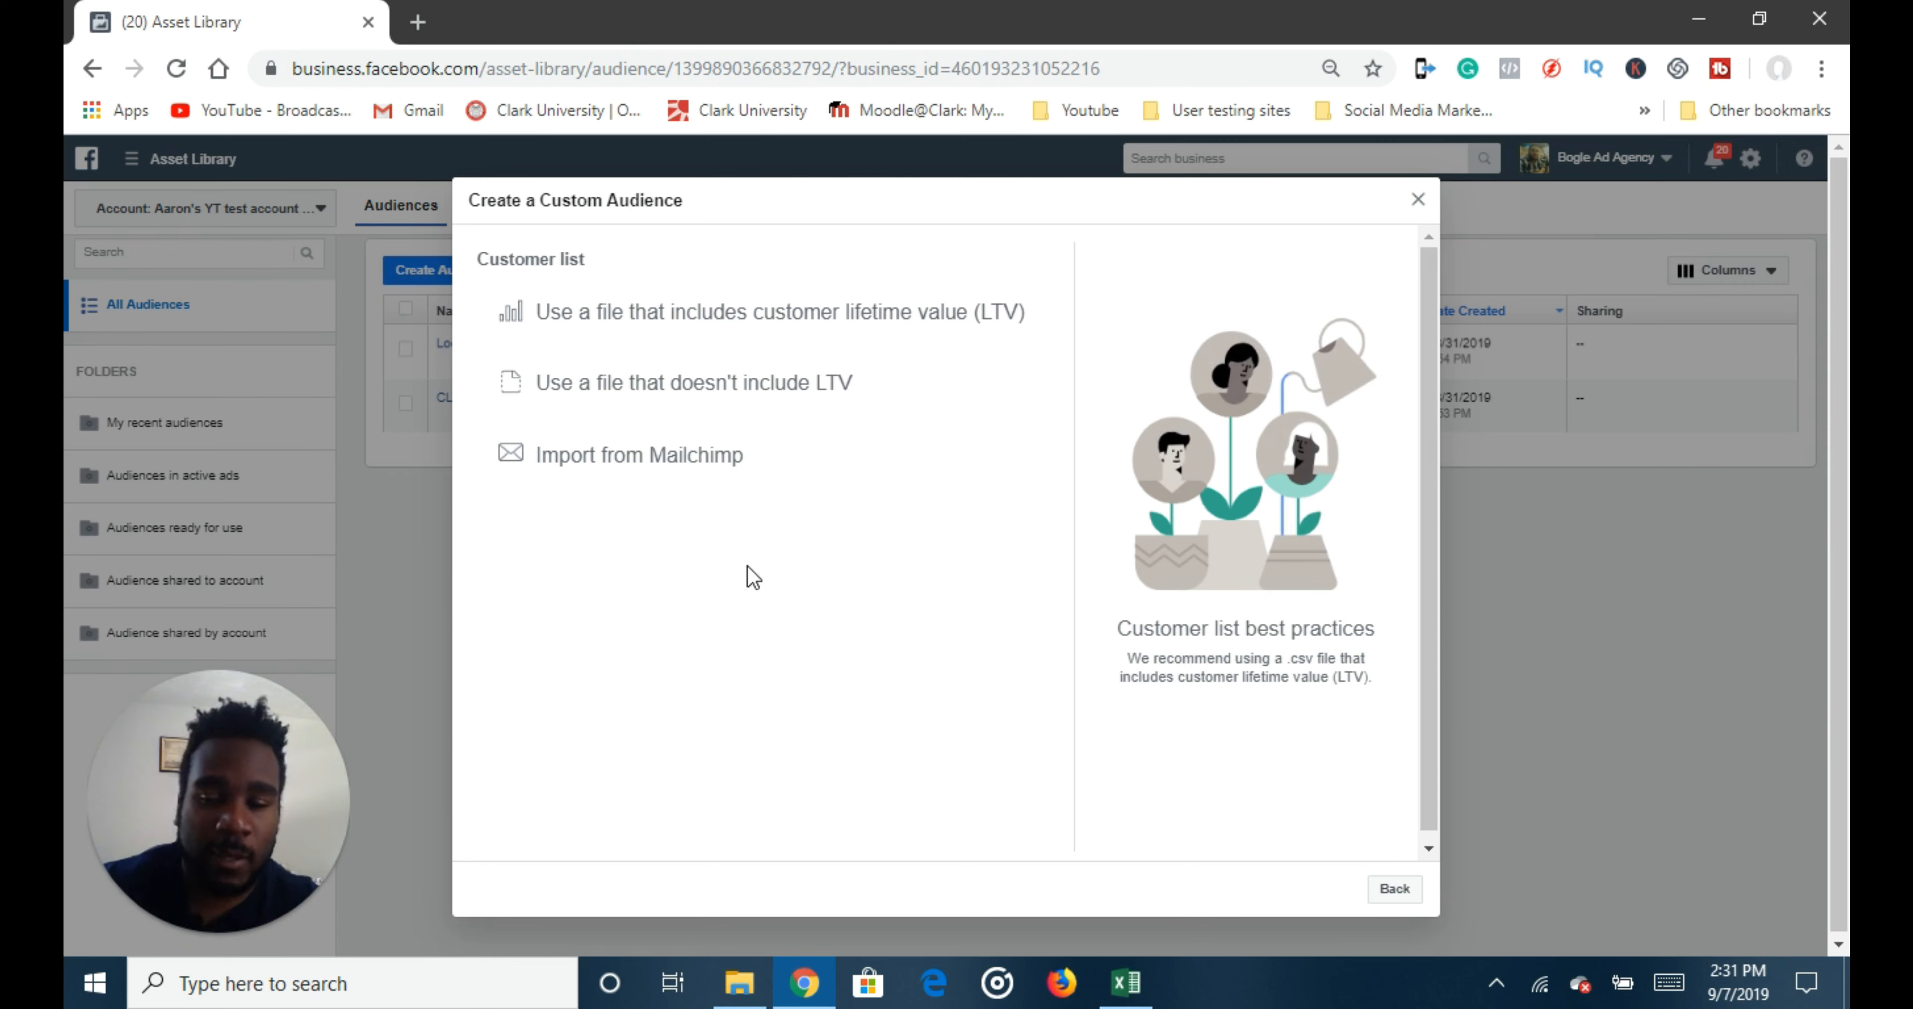
{"action": "left_click", "coordinate": [726, 384]}
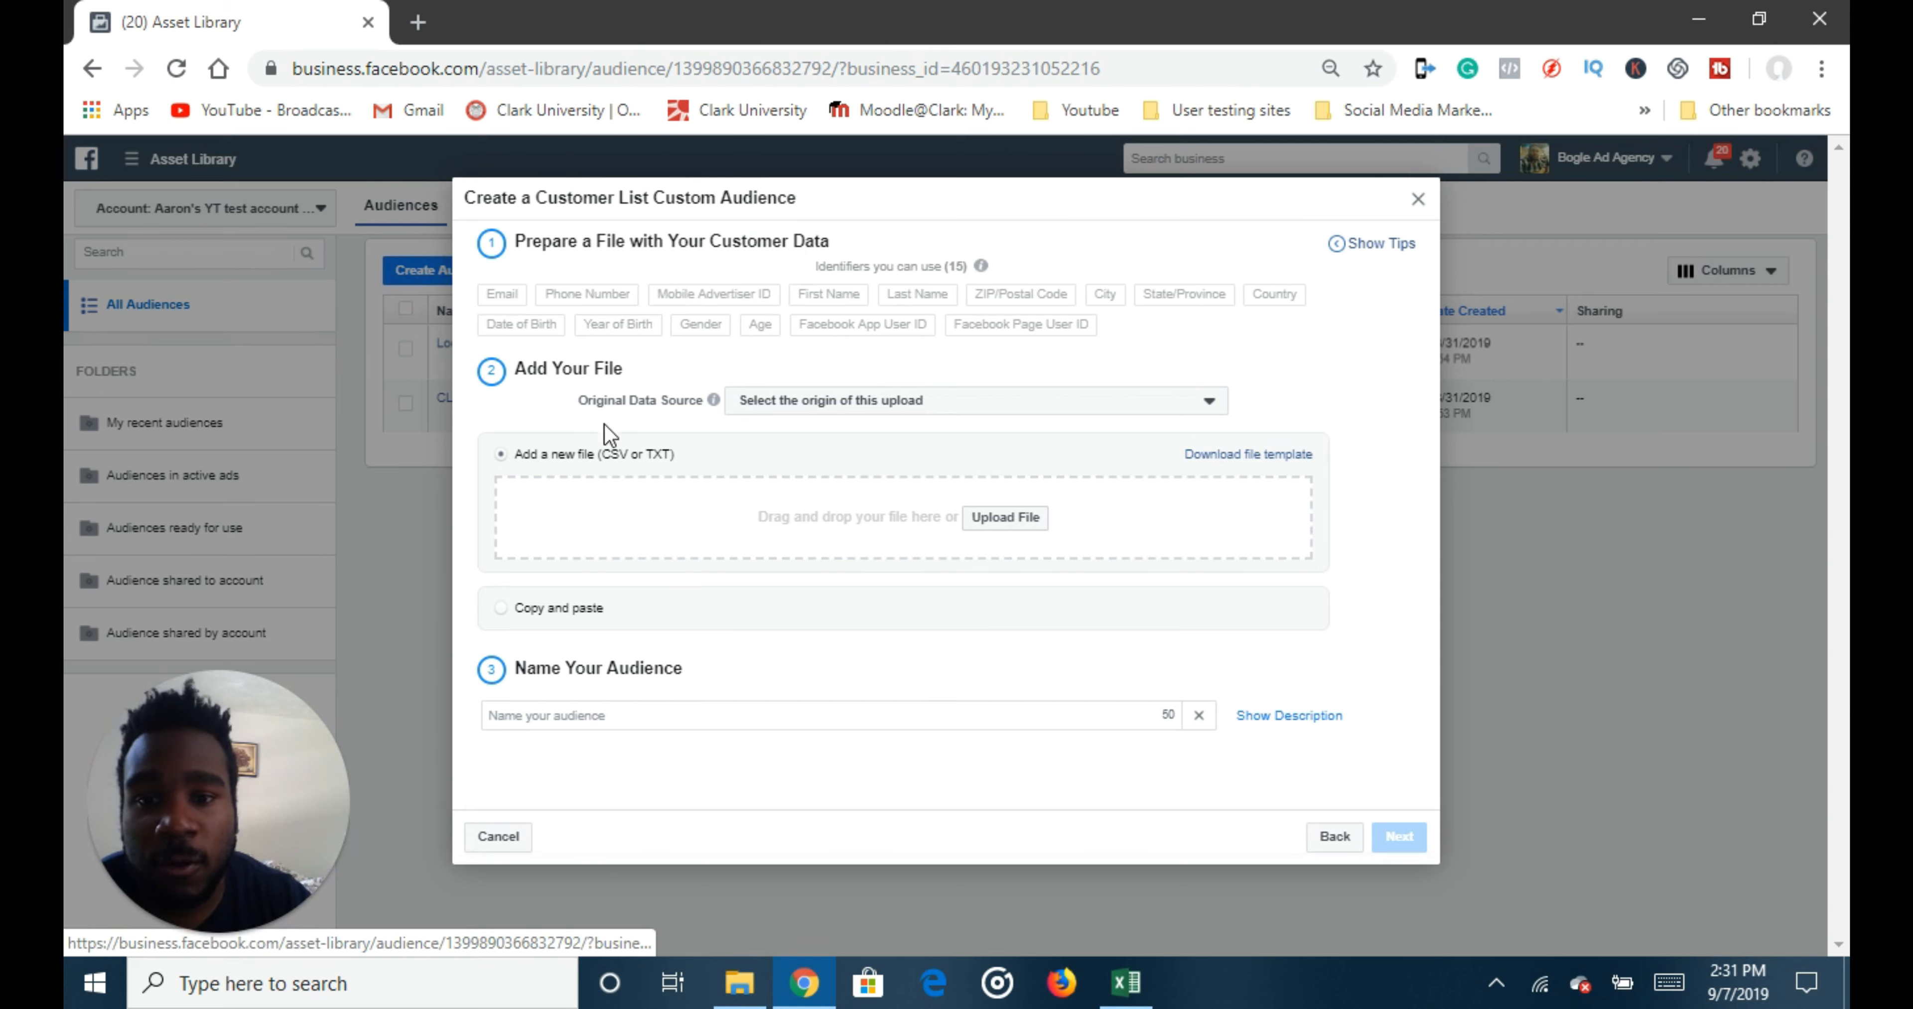
- Download the customer list file template and open the example audience CSV in Excel
{"action": "mouse_move", "coordinate": [595, 327]}
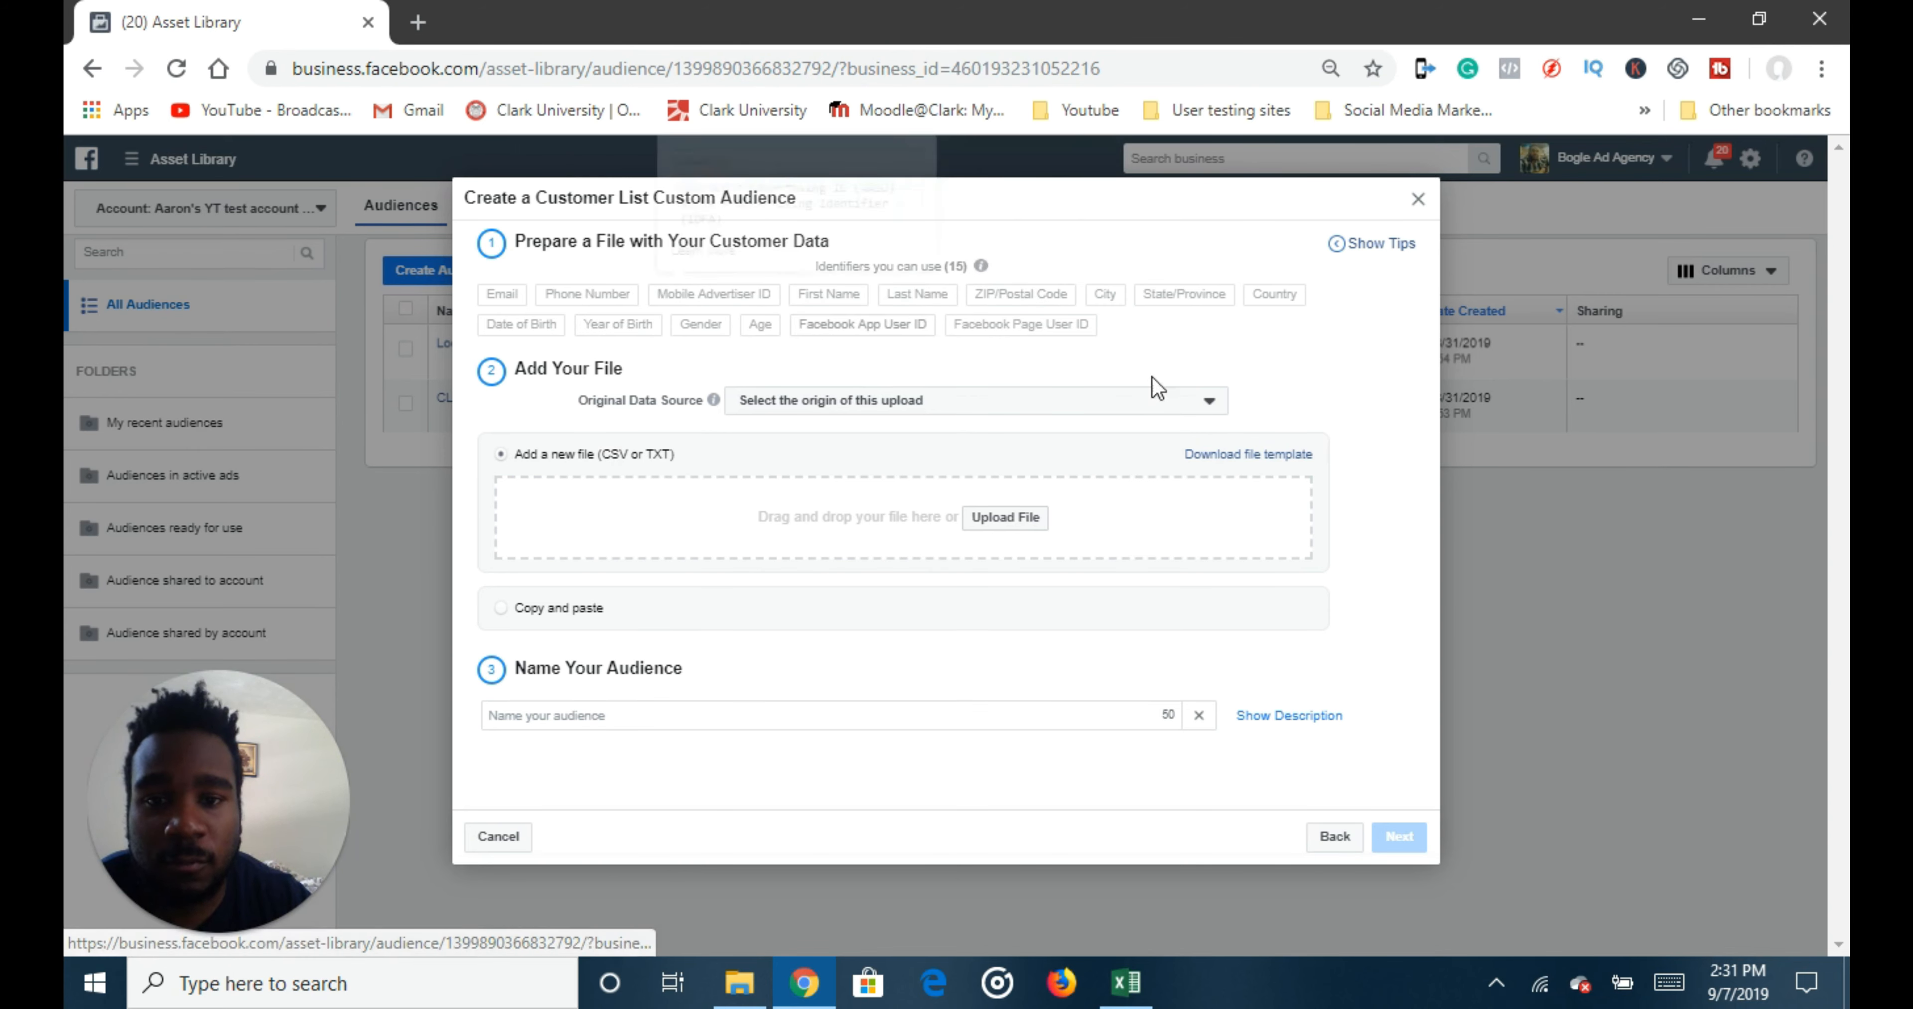
{"action": "left_click", "coordinate": [1274, 458]}
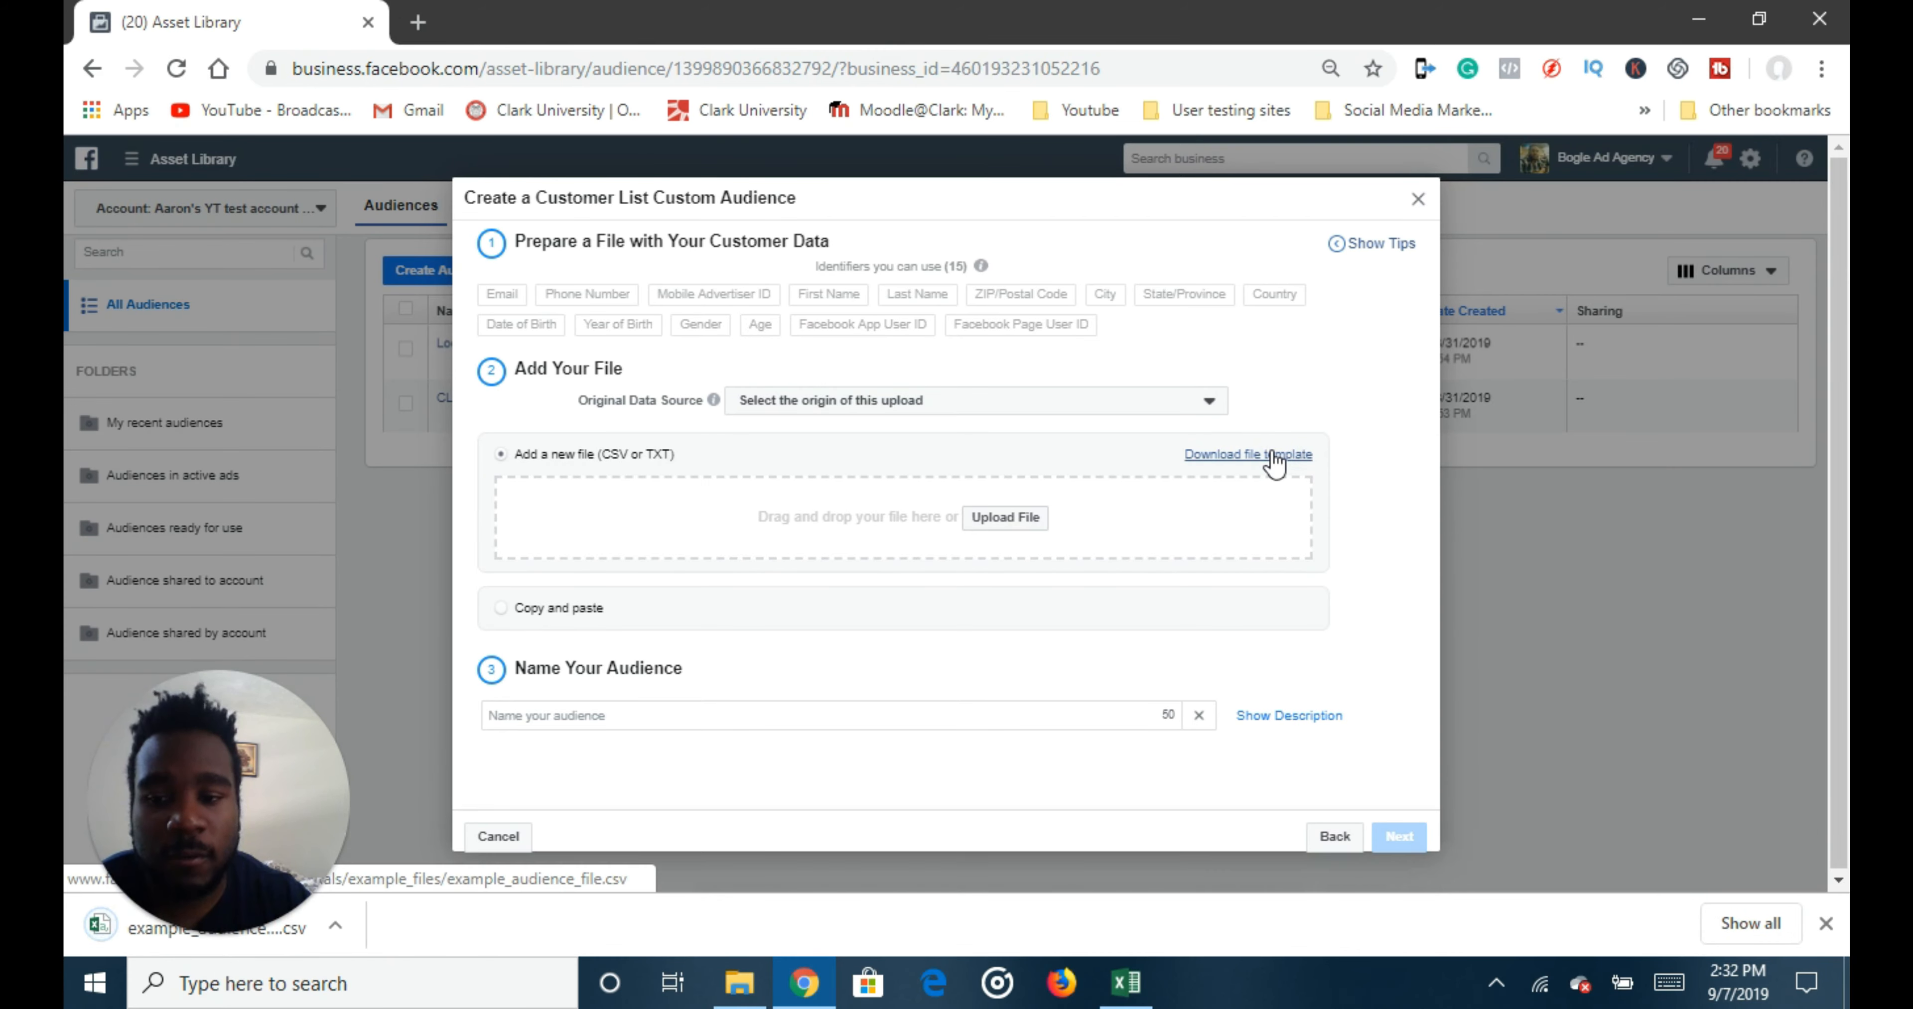
{"action": "left_click", "coordinate": [204, 925]}
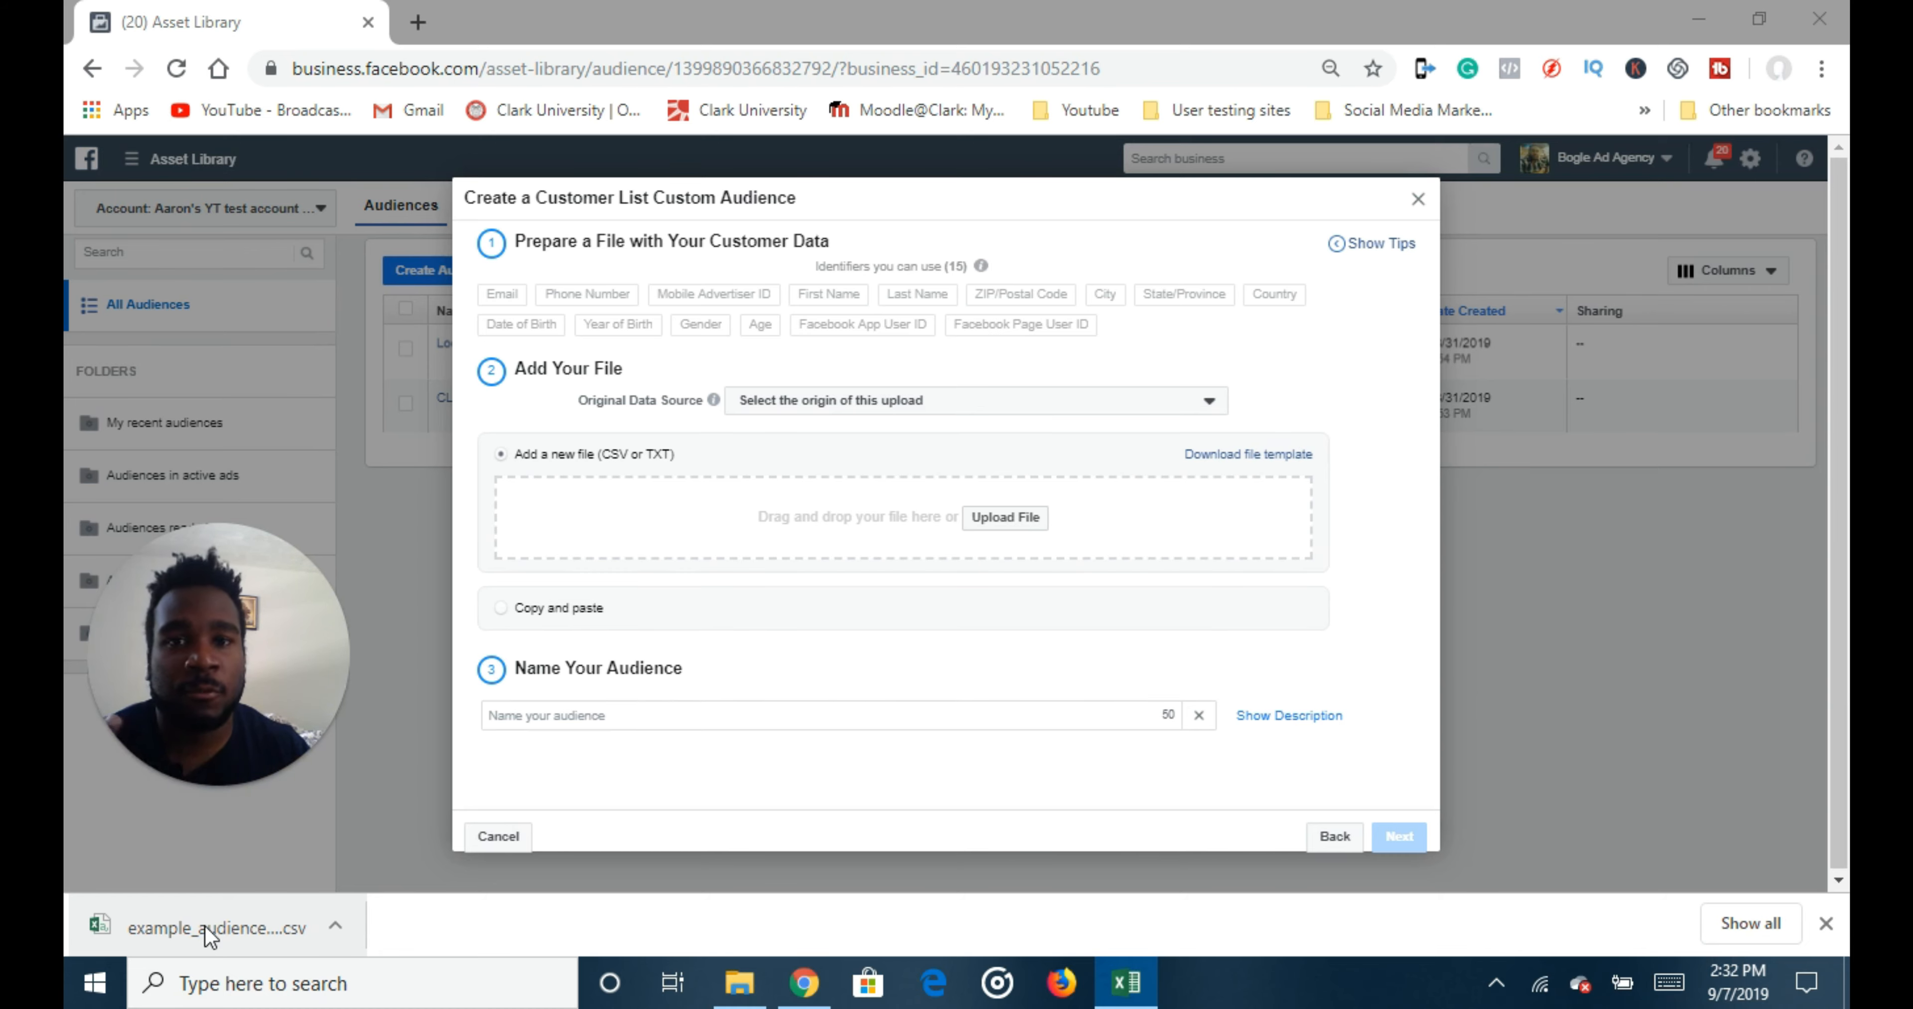
{"action": "left_click", "coordinate": [204, 924]}
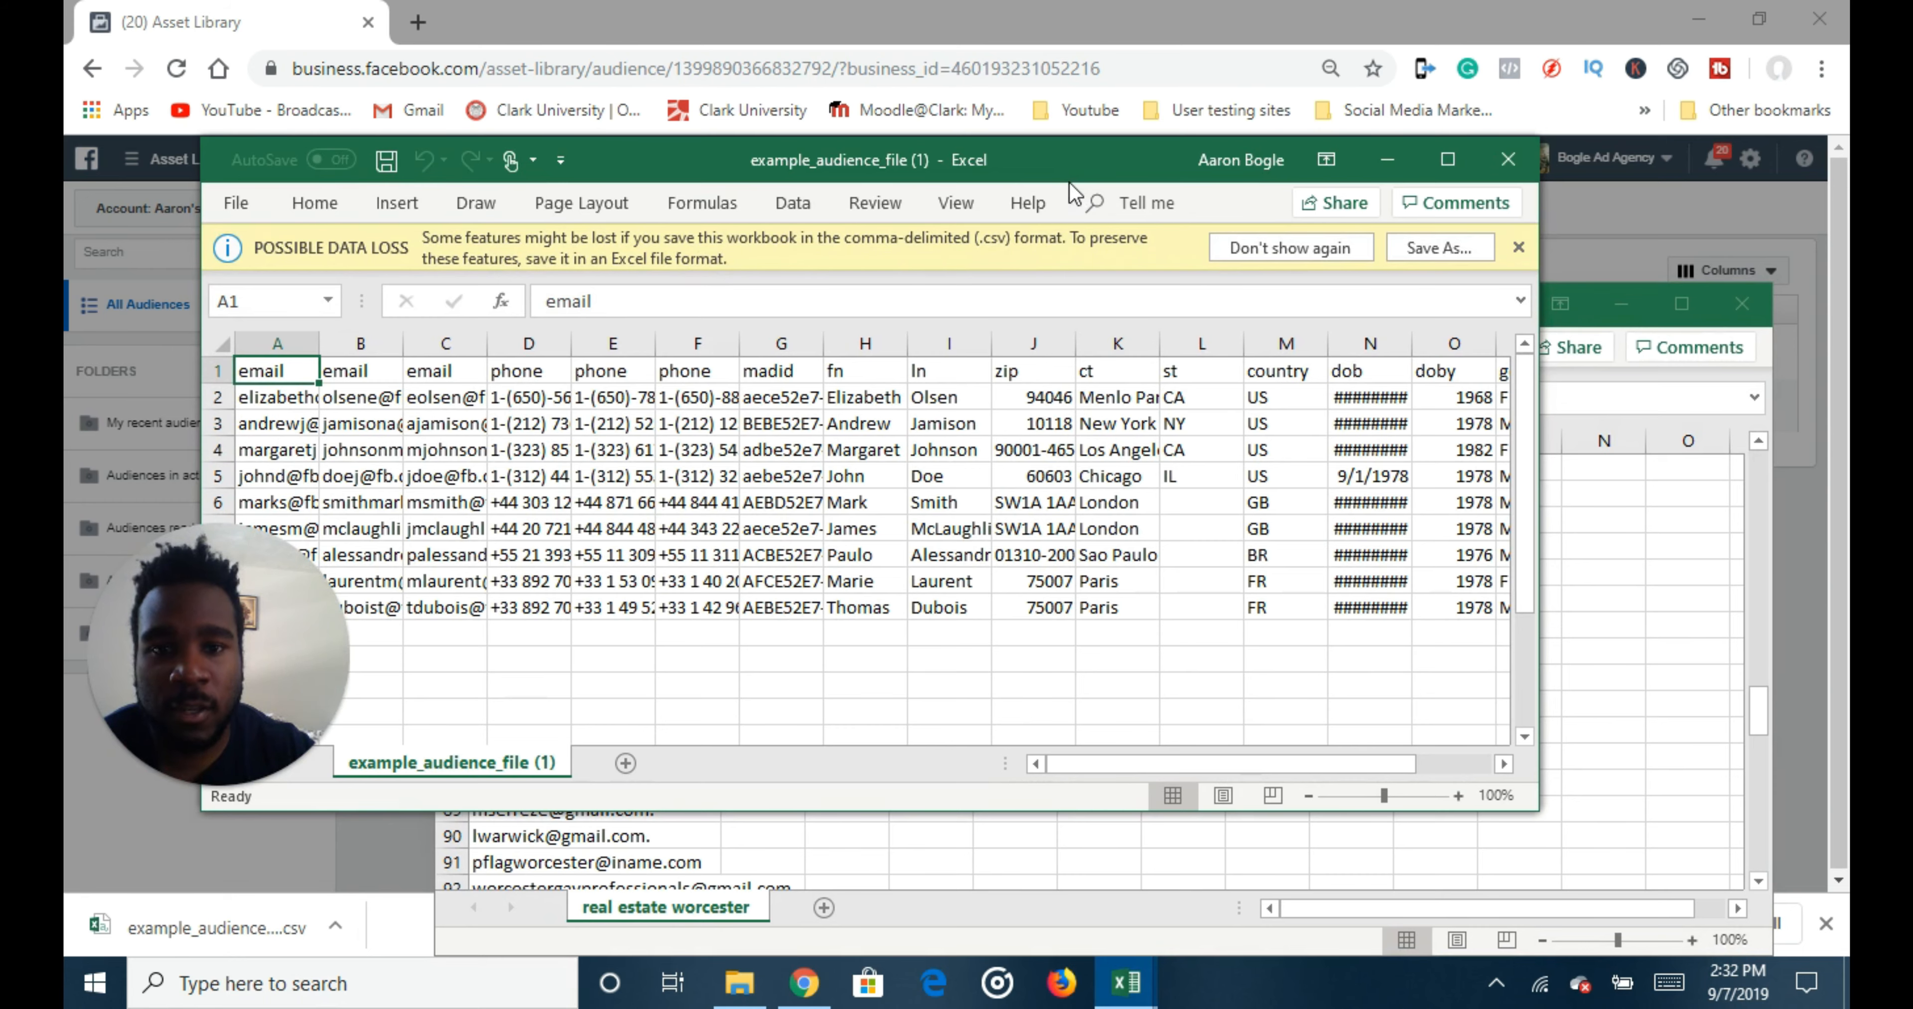
{"action": "left_click_drag", "start_coordinate": [1070, 178], "coordinate": [1196, 262]}
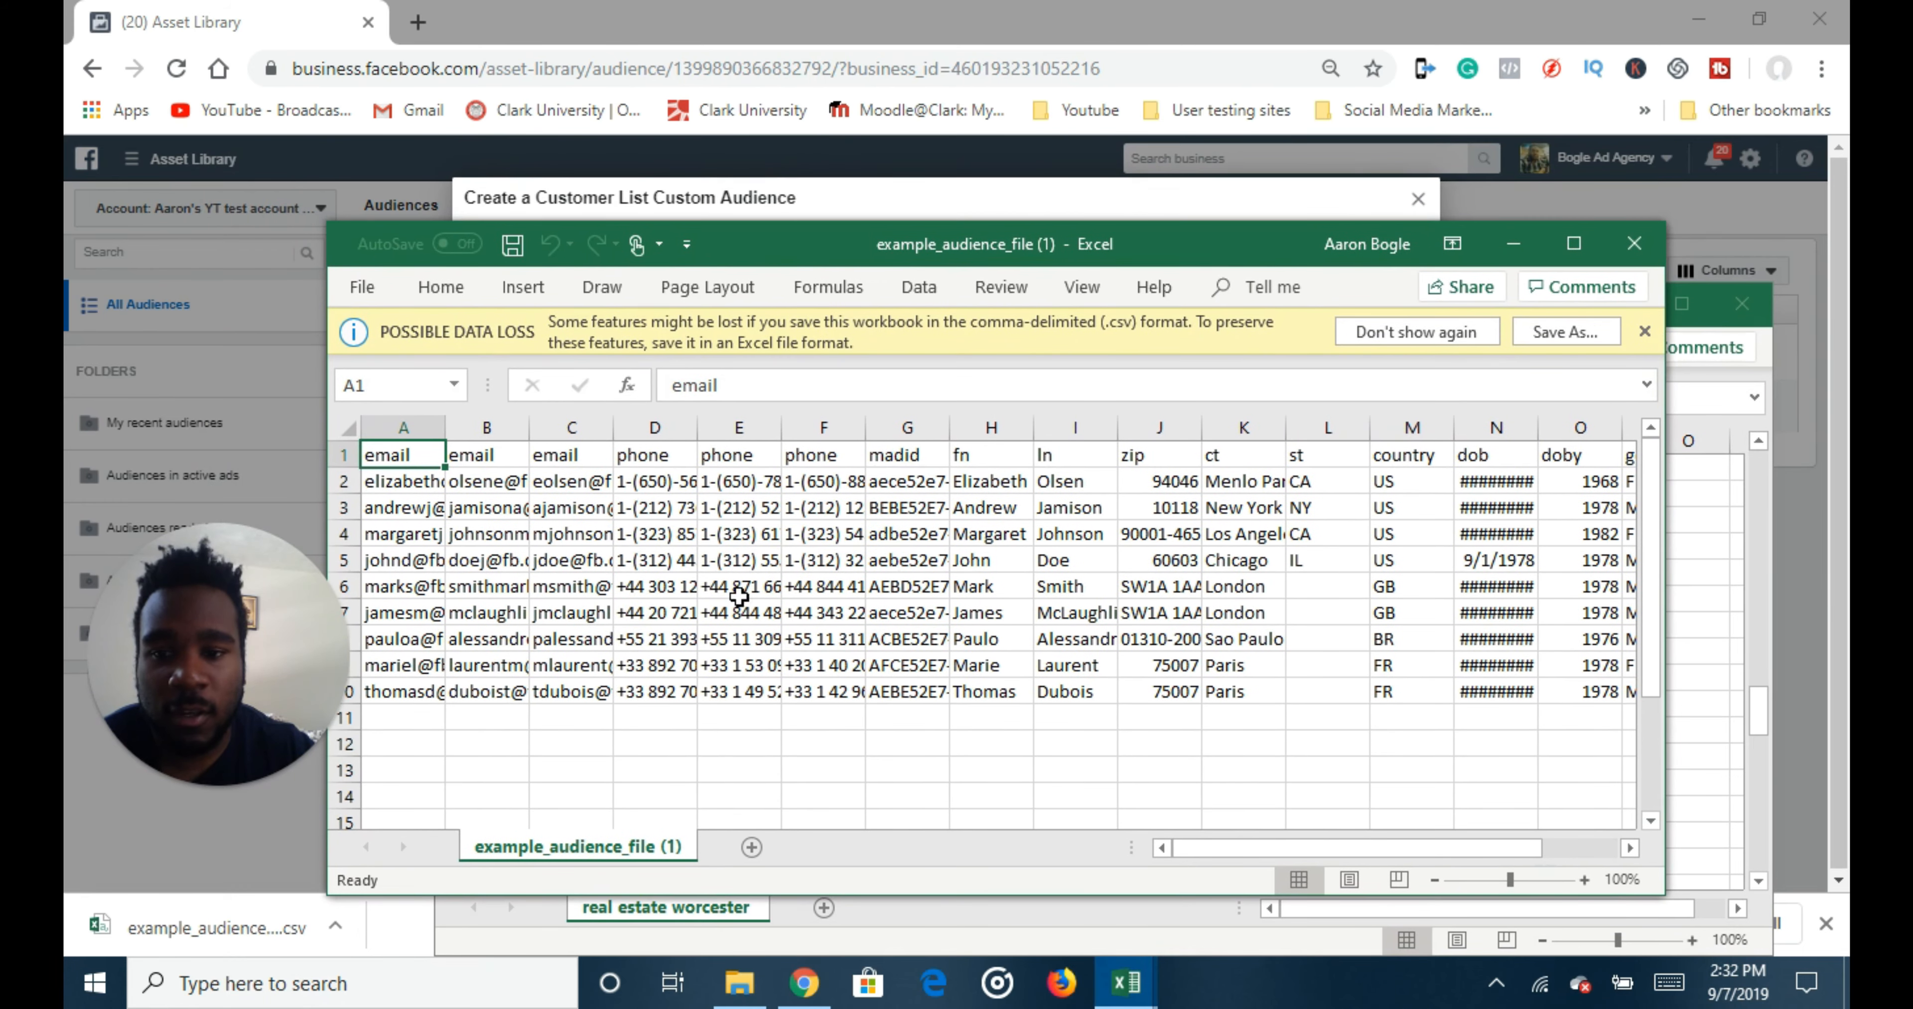
- Examine the template's column headers and sample entries, including the email, phone and zip columns
{"action": "left_click", "coordinate": [427, 481]}
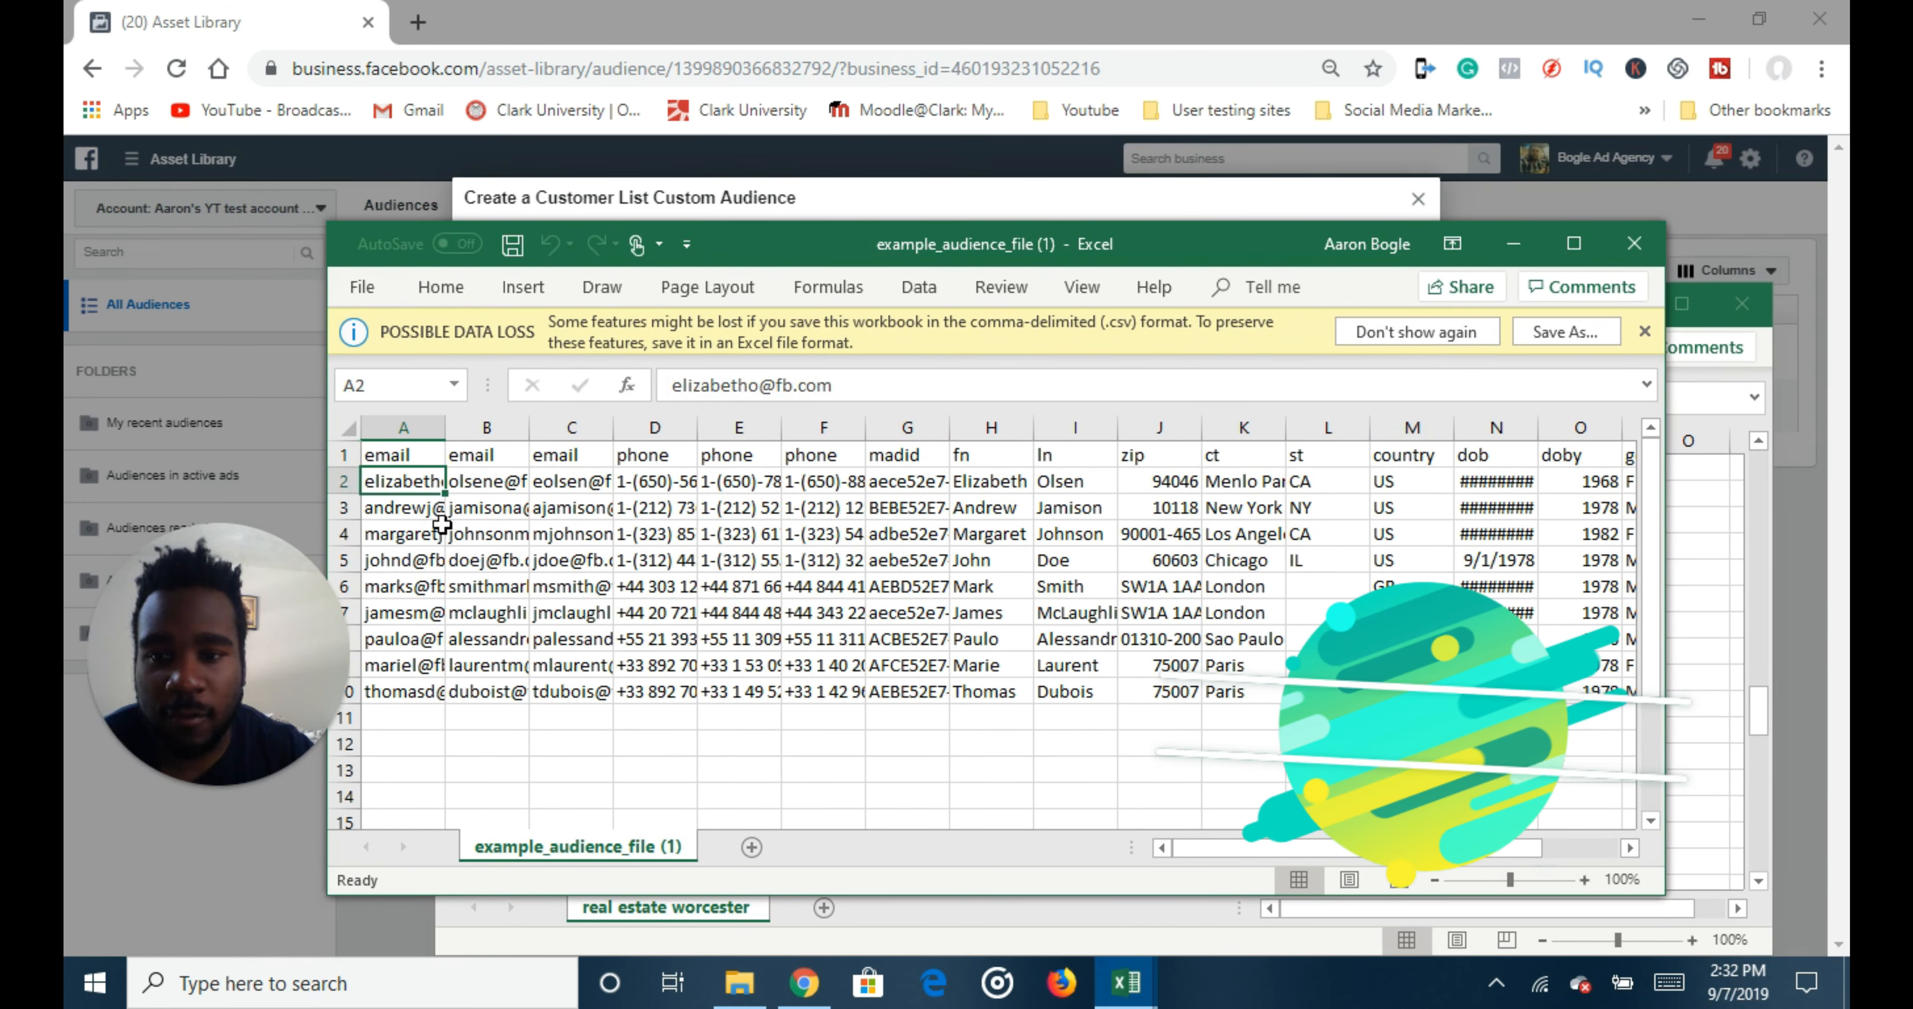
{"action": "left_click", "coordinate": [455, 481]}
{"action": "left_click", "coordinate": [415, 455]}
{"action": "left_click", "coordinate": [513, 455]}
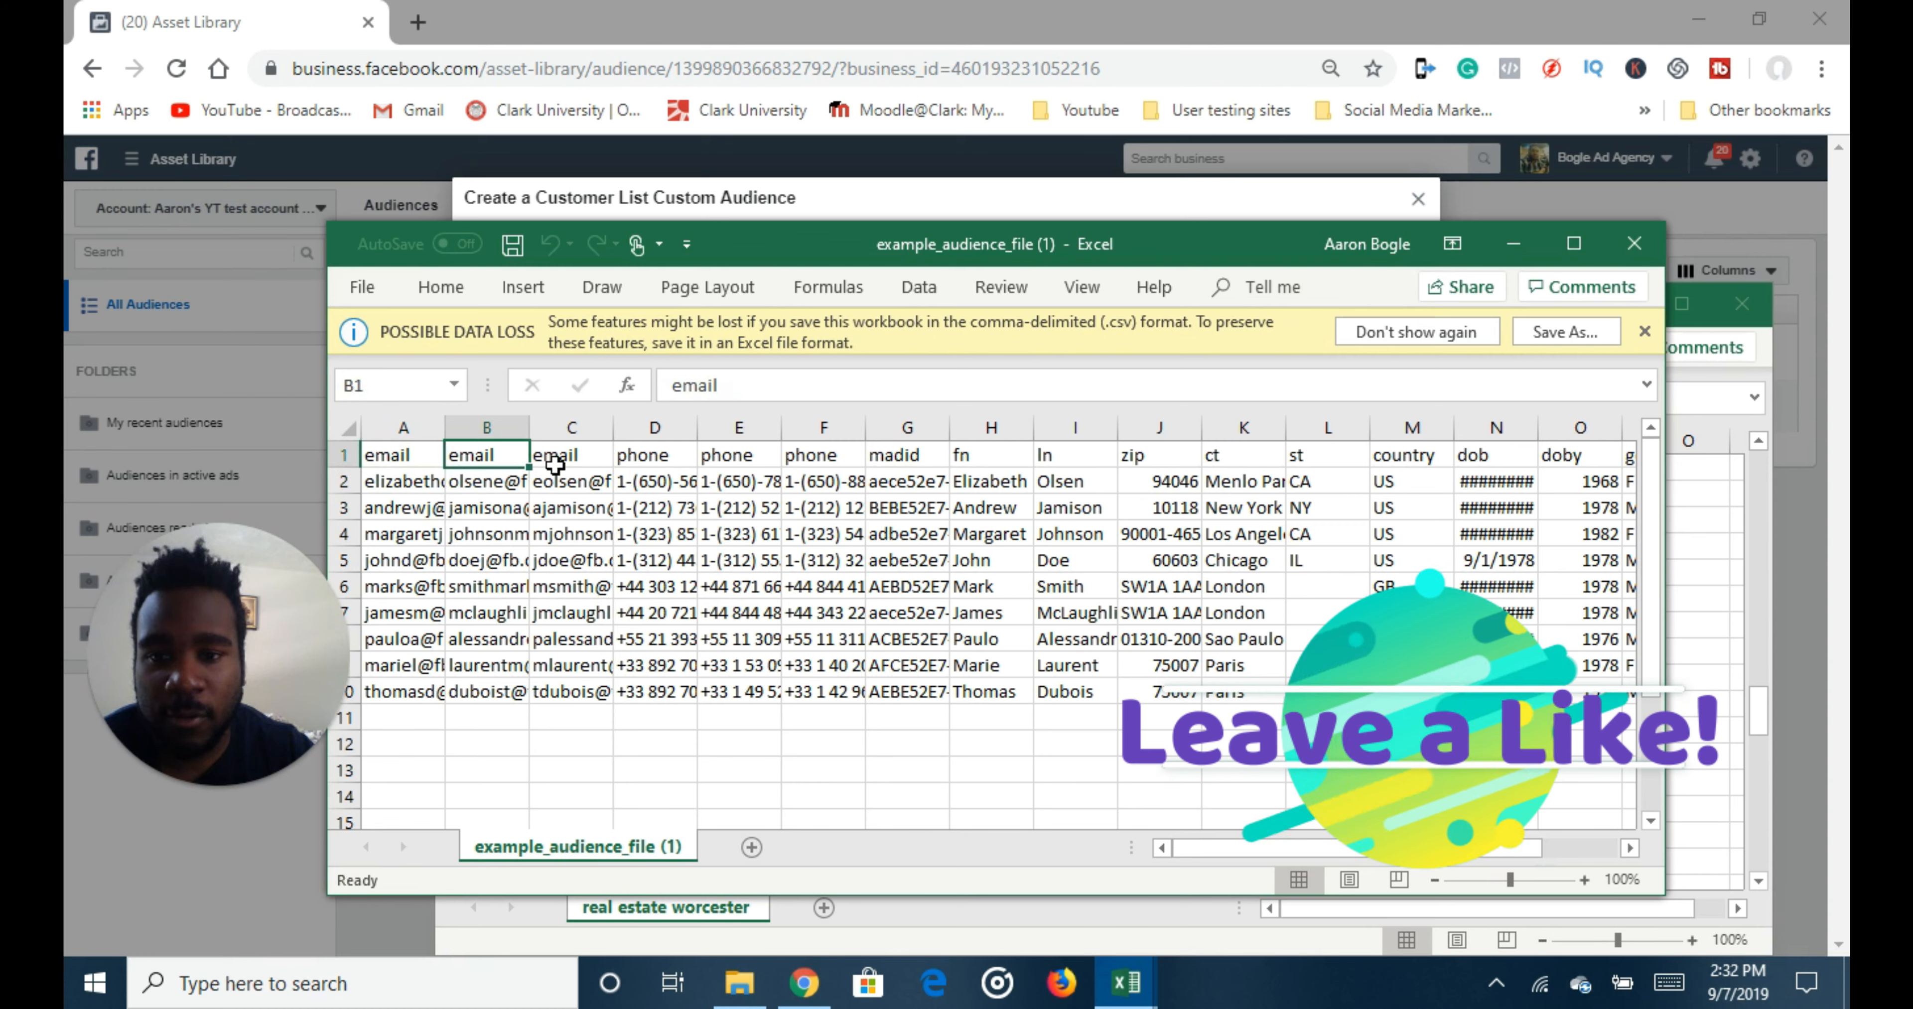
{"action": "left_click", "coordinate": [609, 456]}
{"action": "left_click", "coordinate": [654, 455]}
{"action": "left_click", "coordinate": [735, 455]}
{"action": "left_click", "coordinate": [1157, 455]}
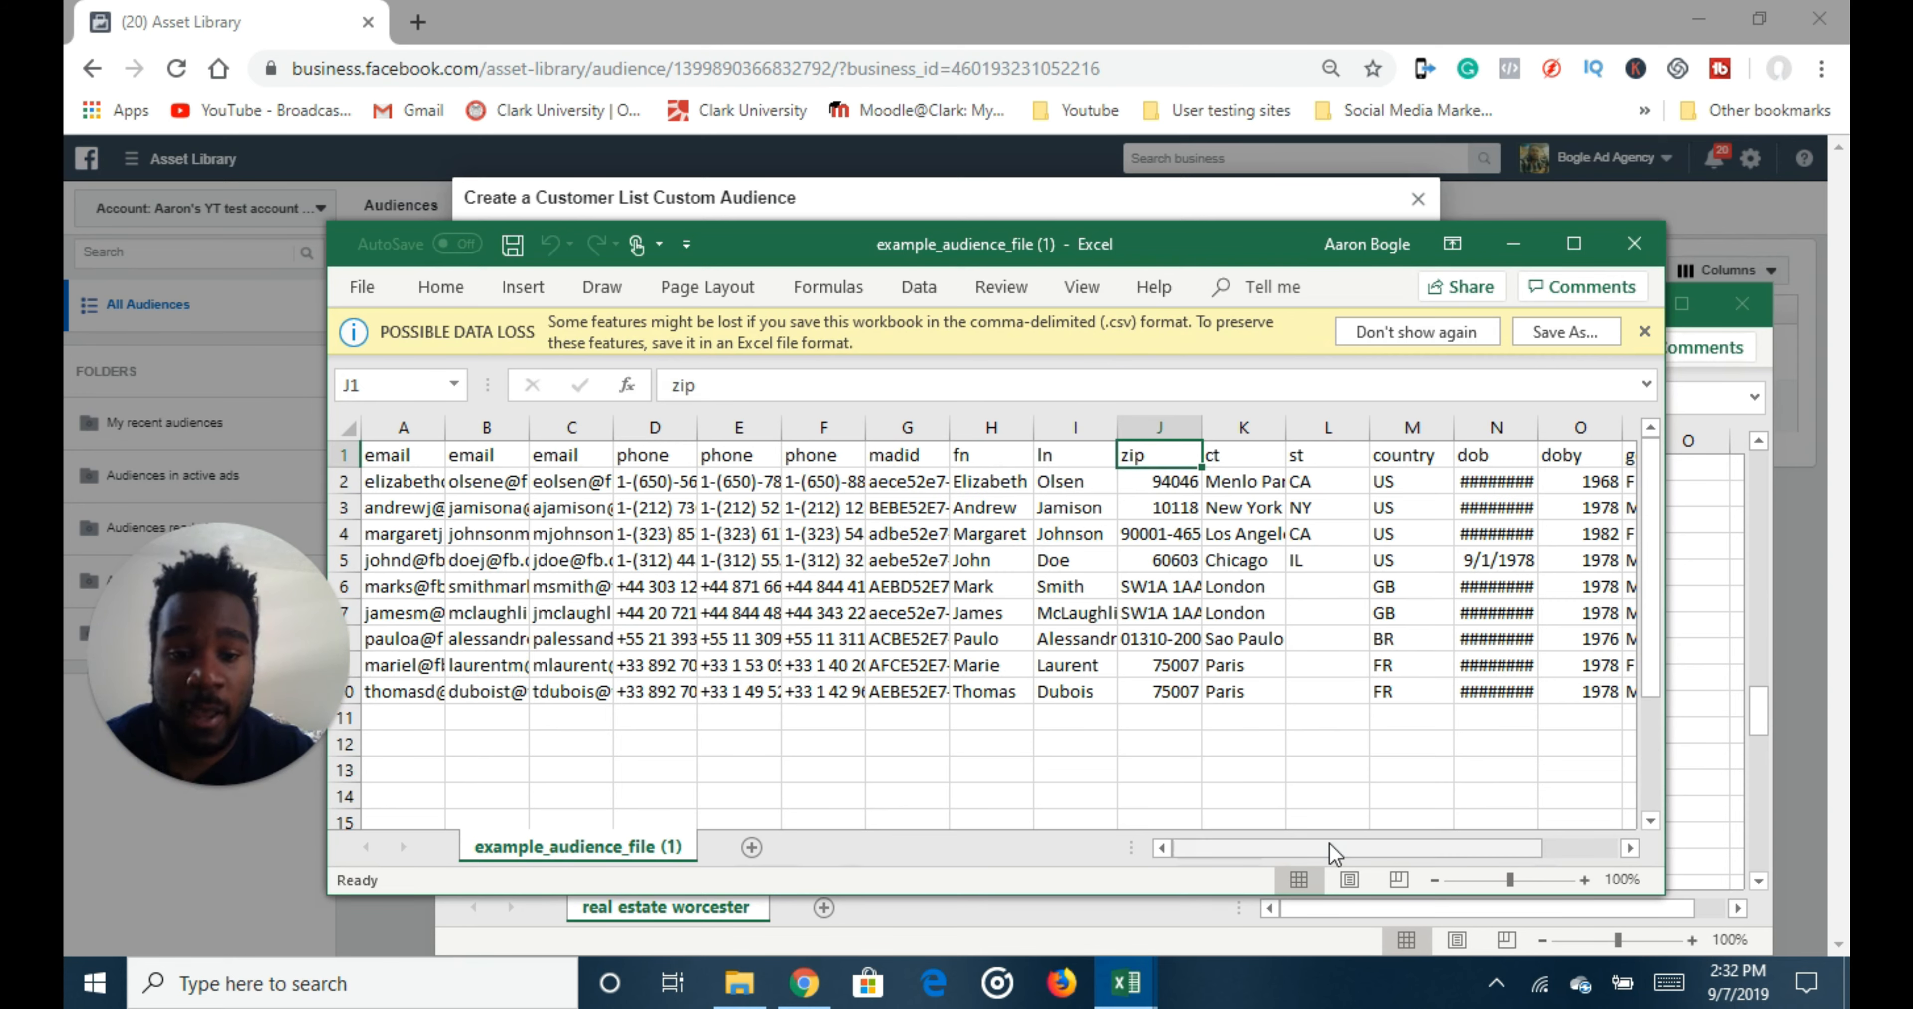
{"action": "left_click_drag", "start_coordinate": [1333, 849], "coordinate": [1163, 768]}
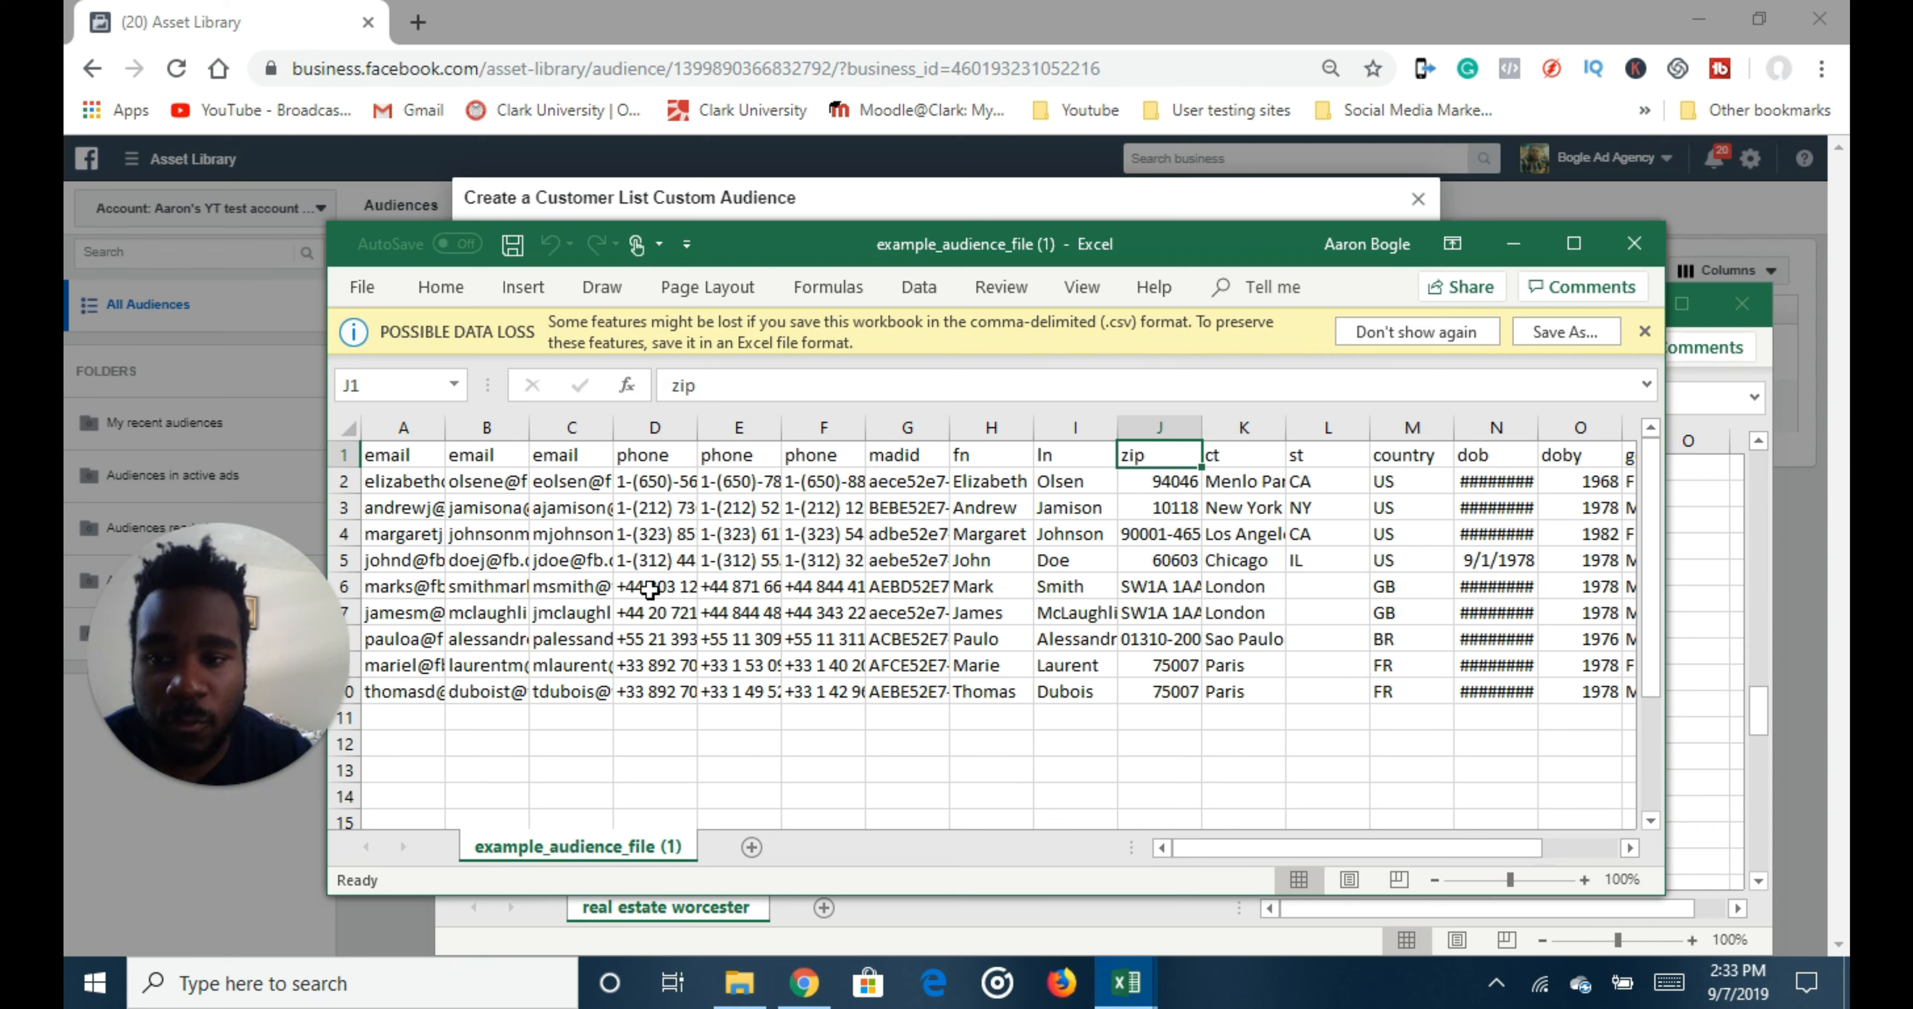
- Clear all the sample customer data below the header row of the template
{"action": "left_click_drag", "start_coordinate": [402, 481], "coordinate": [1529, 705]}
{"action": "key", "text": "Delete"}
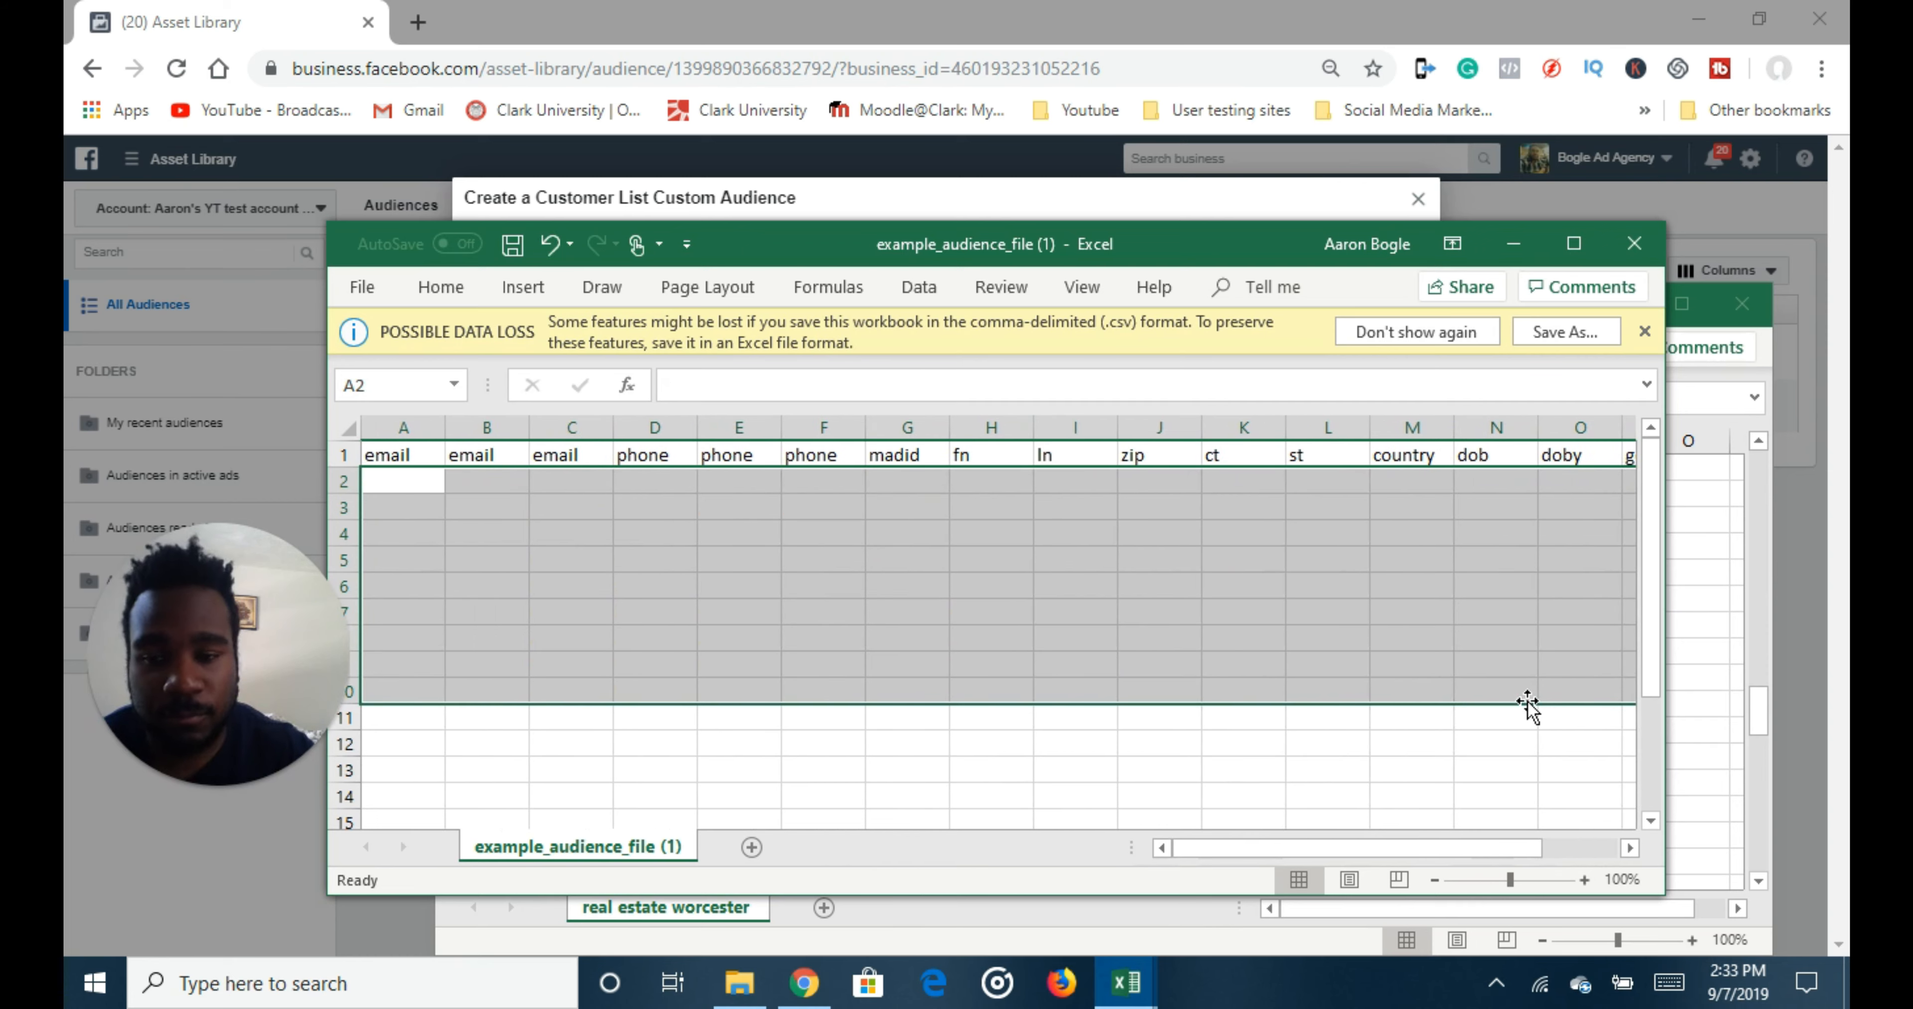
- Copy the email addresses in rows 2 to 68 of the random emails workbook
{"action": "mouse_move", "coordinate": [1125, 987]}
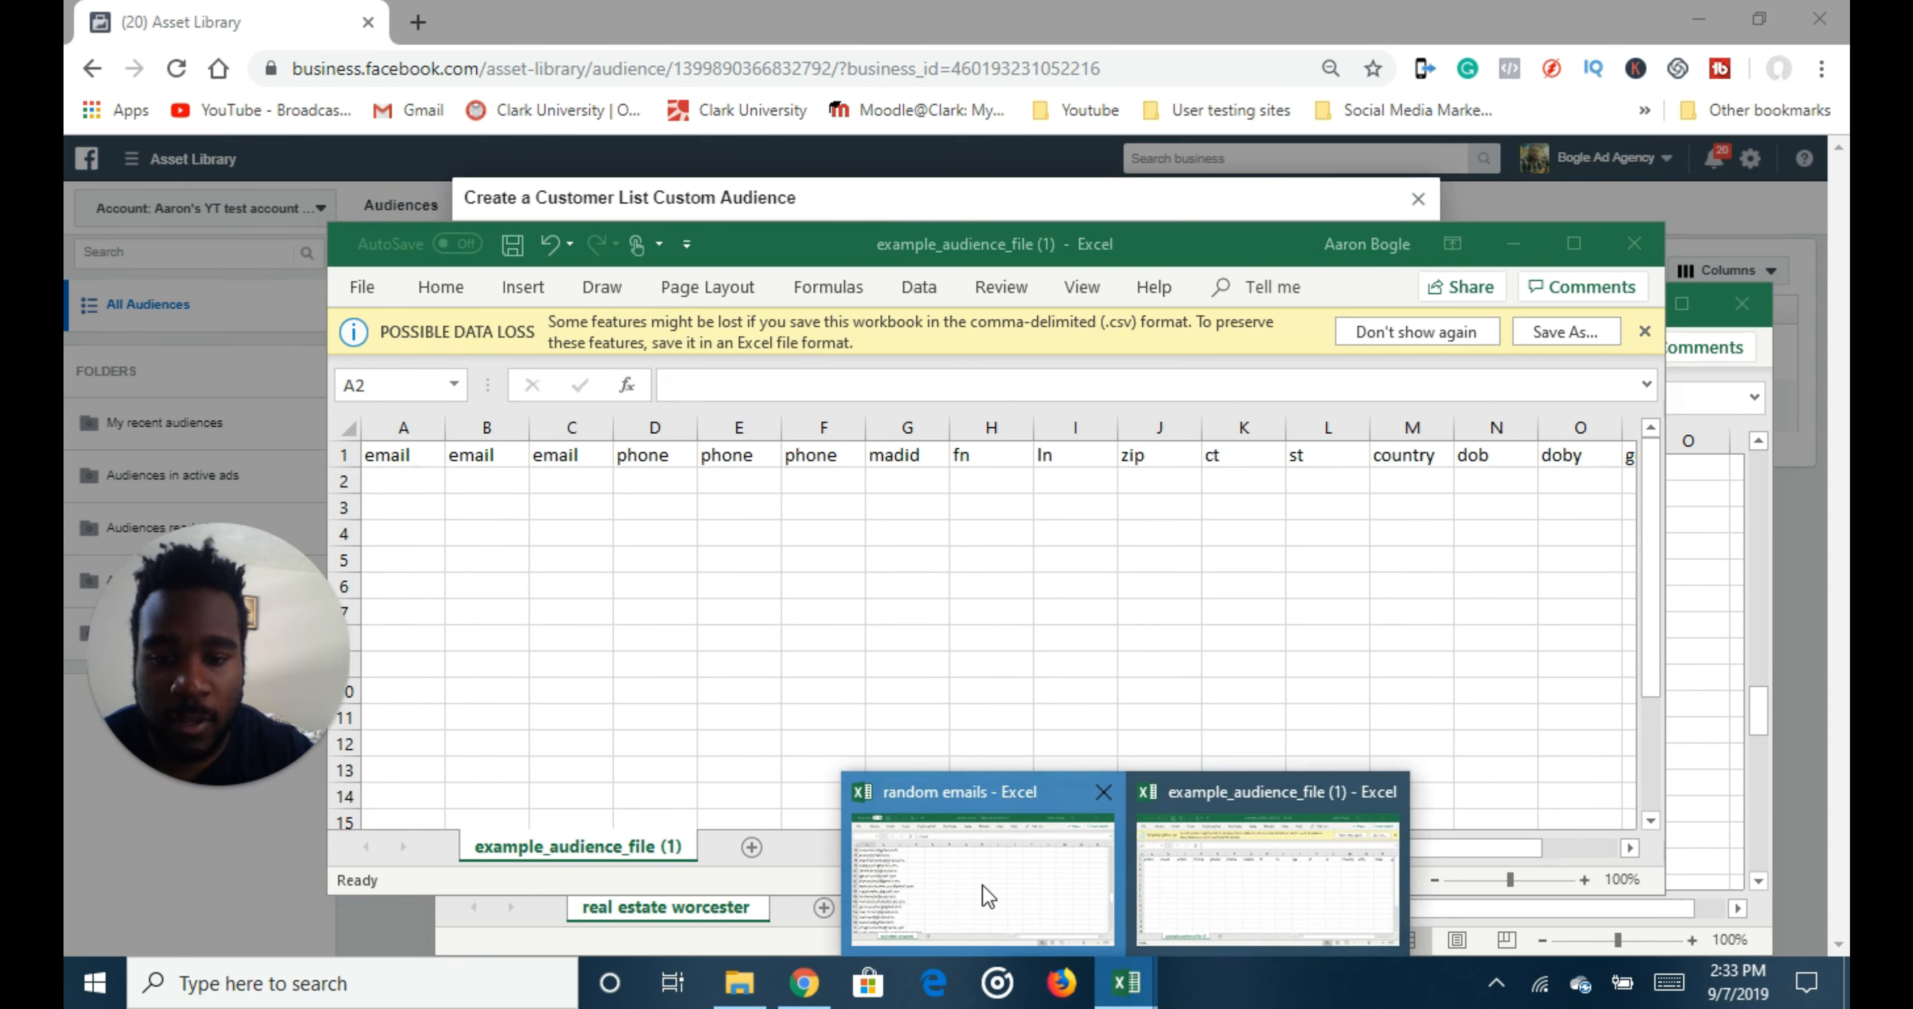
{"action": "left_click", "coordinate": [982, 891]}
{"action": "scroll", "coordinate": [817, 713], "scroll_direction": "up", "scroll_amount": 11}
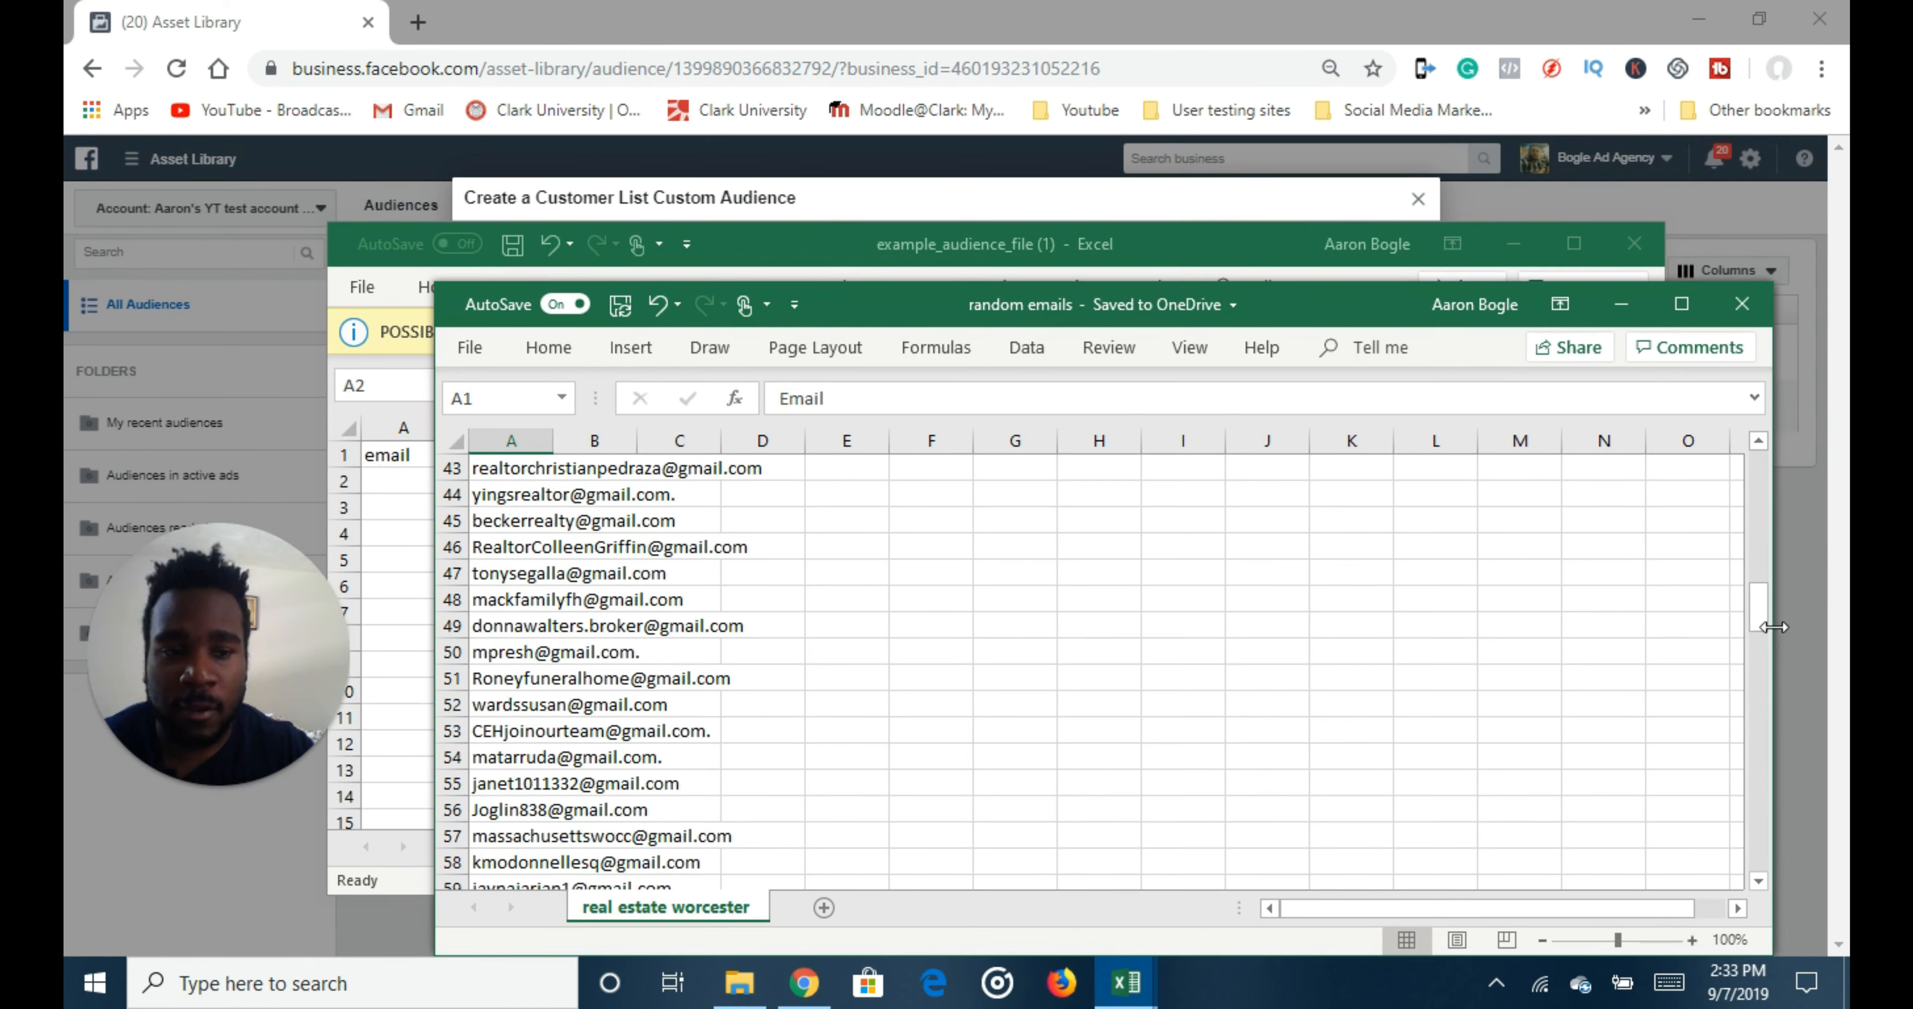
{"action": "left_click_drag", "start_coordinate": [1759, 616], "coordinate": [1759, 483]}
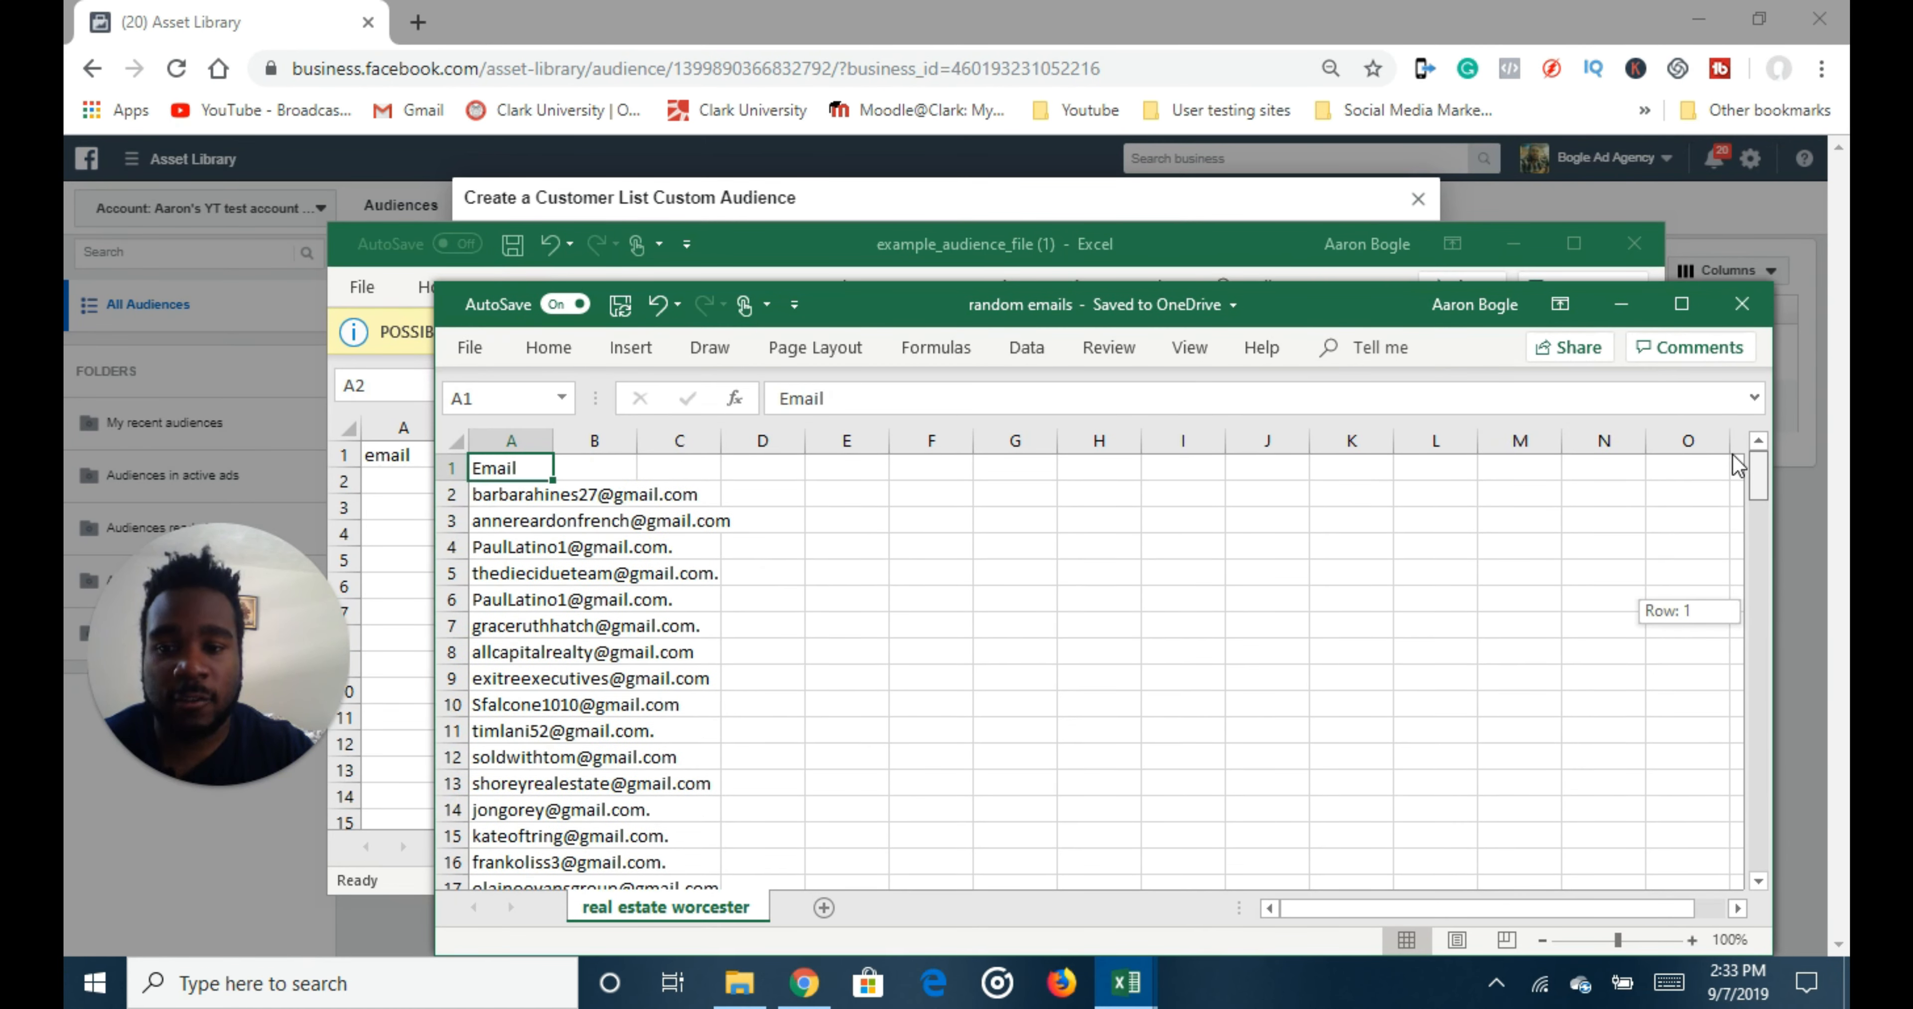
{"action": "left_click_drag", "start_coordinate": [531, 493], "coordinate": [594, 836]}
{"action": "right_click", "coordinate": [556, 701]}
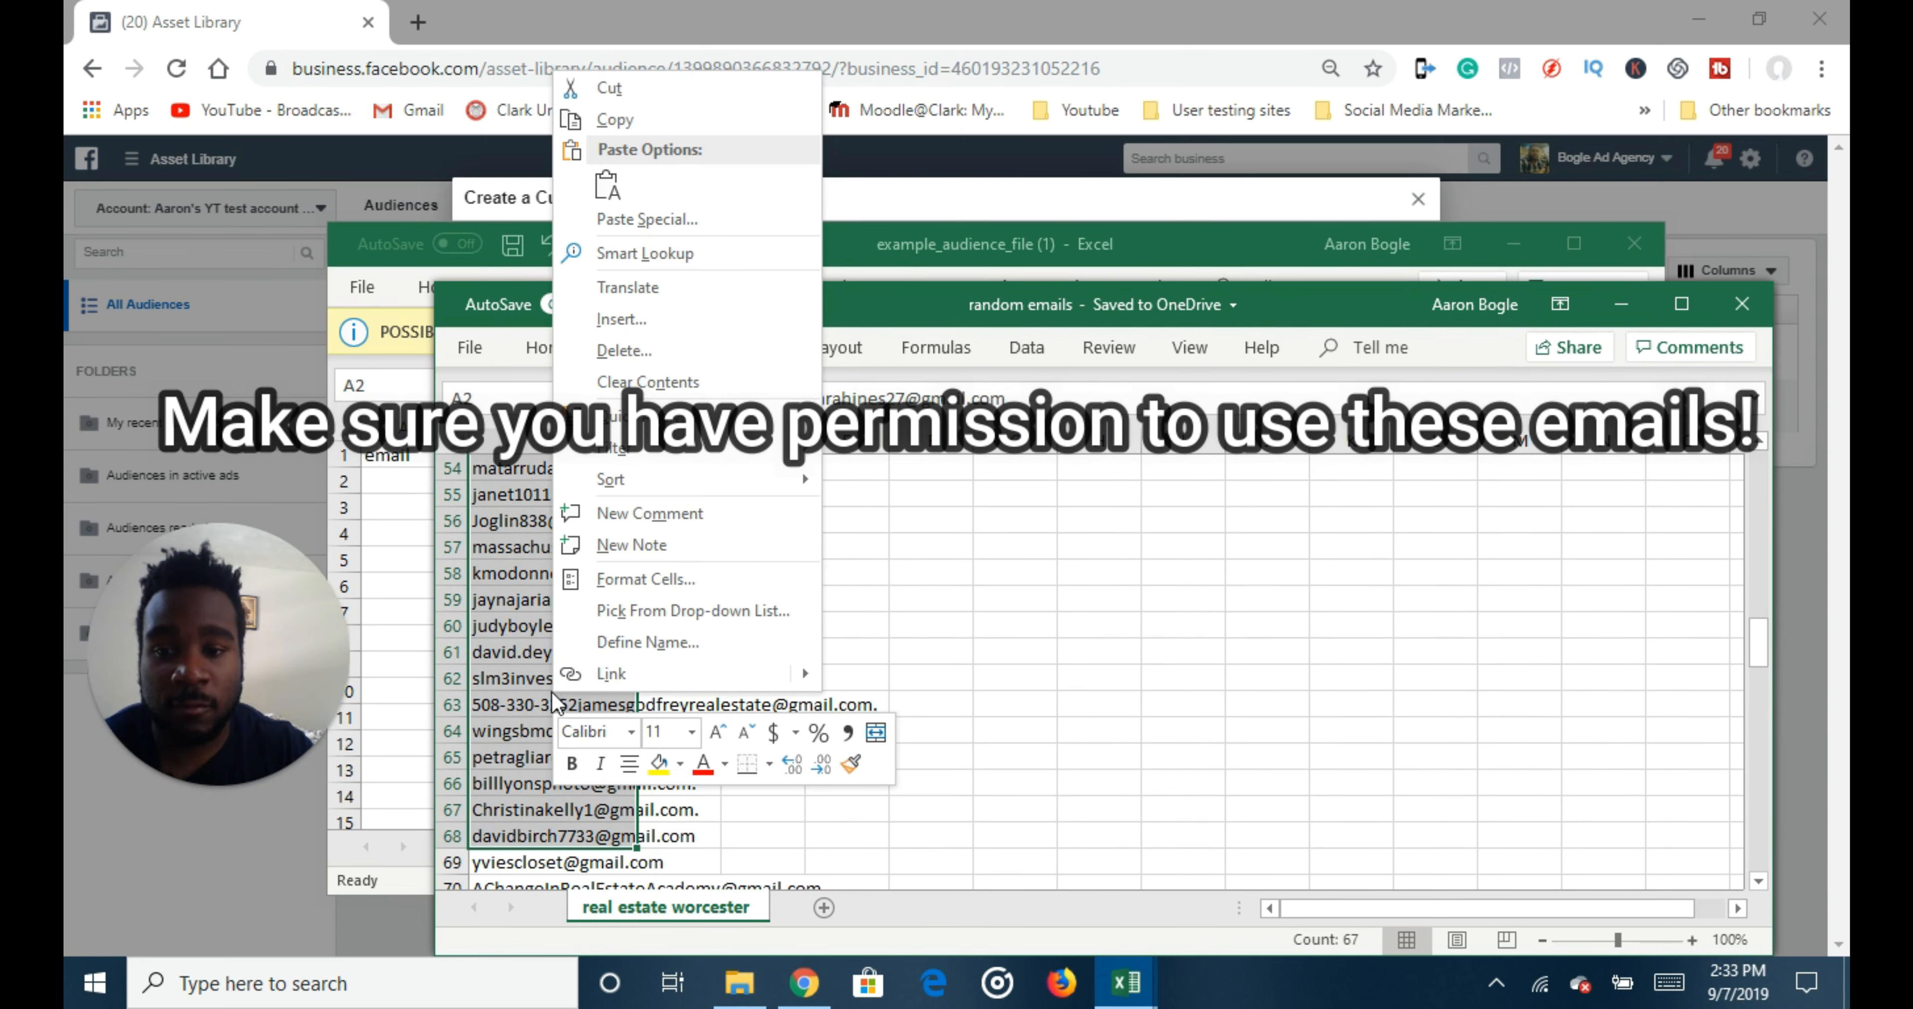
{"action": "left_click", "coordinate": [678, 119]}
{"action": "scroll", "coordinate": [743, 668], "scroll_direction": "up", "scroll_amount": 18}
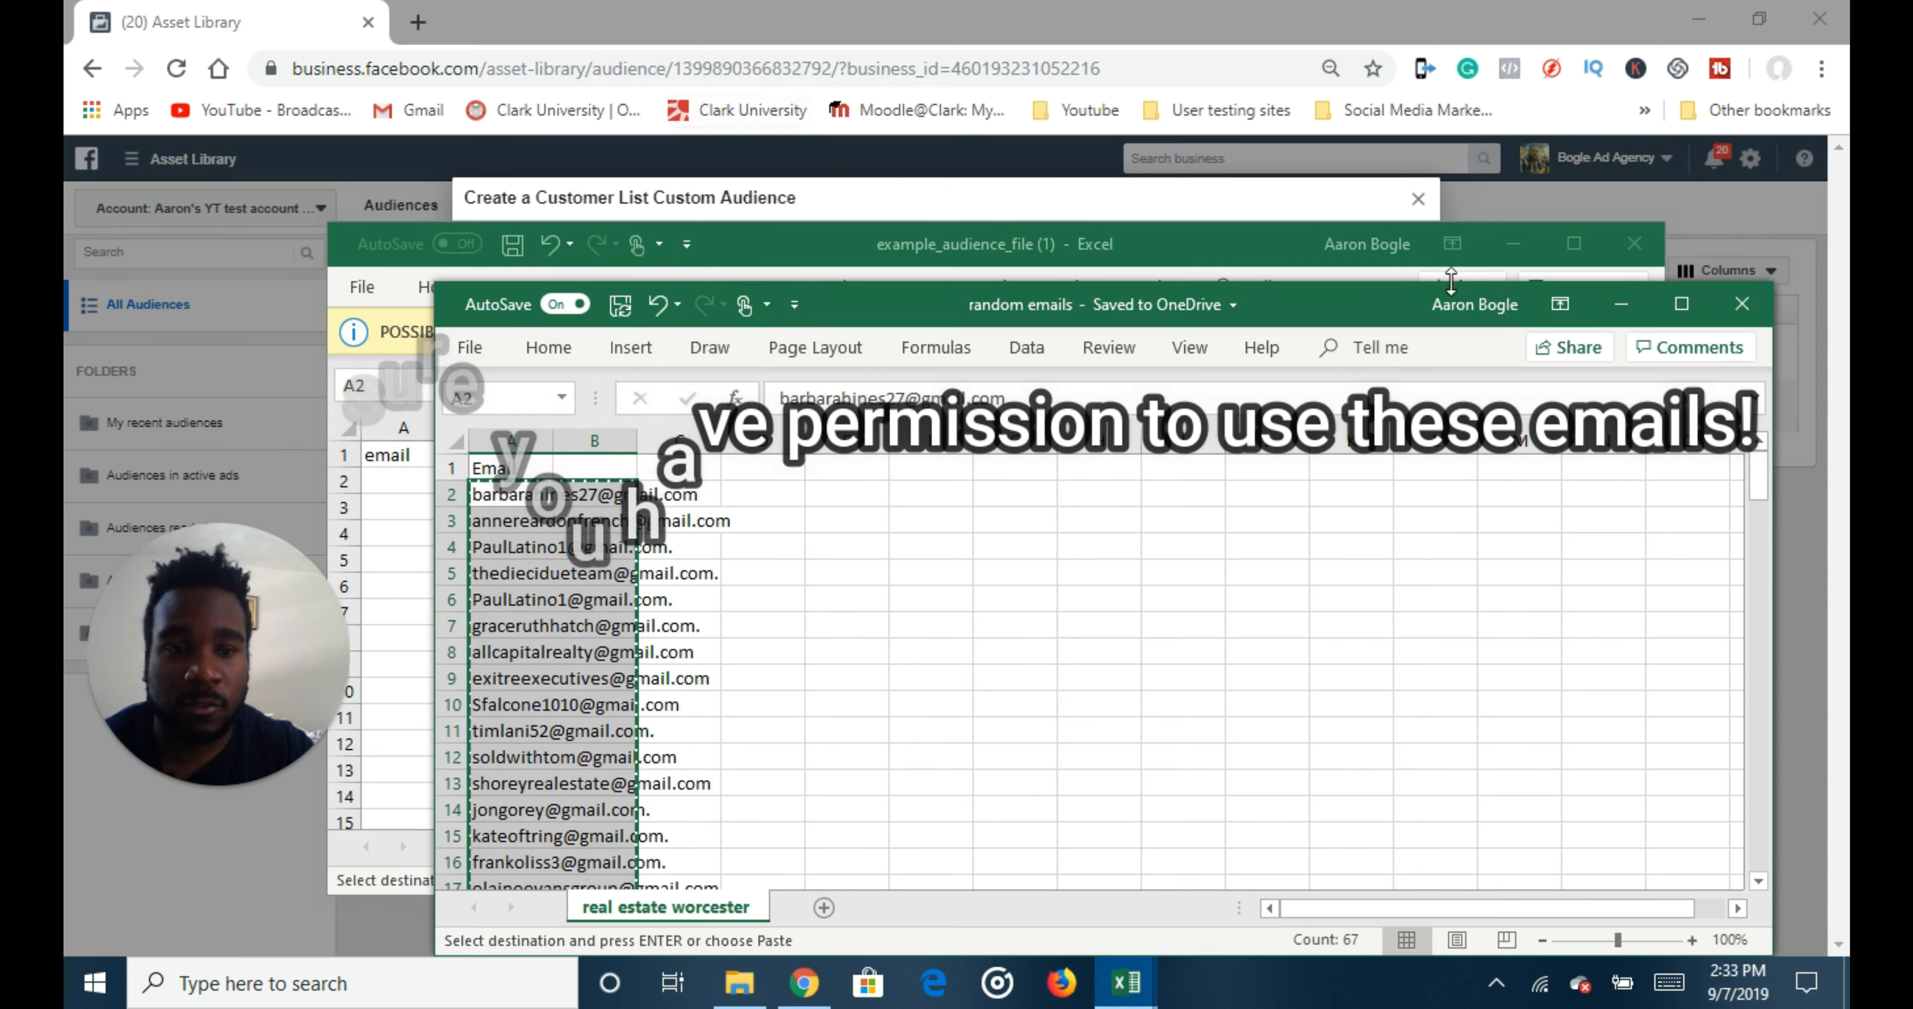
{"action": "left_click", "coordinate": [1622, 304]}
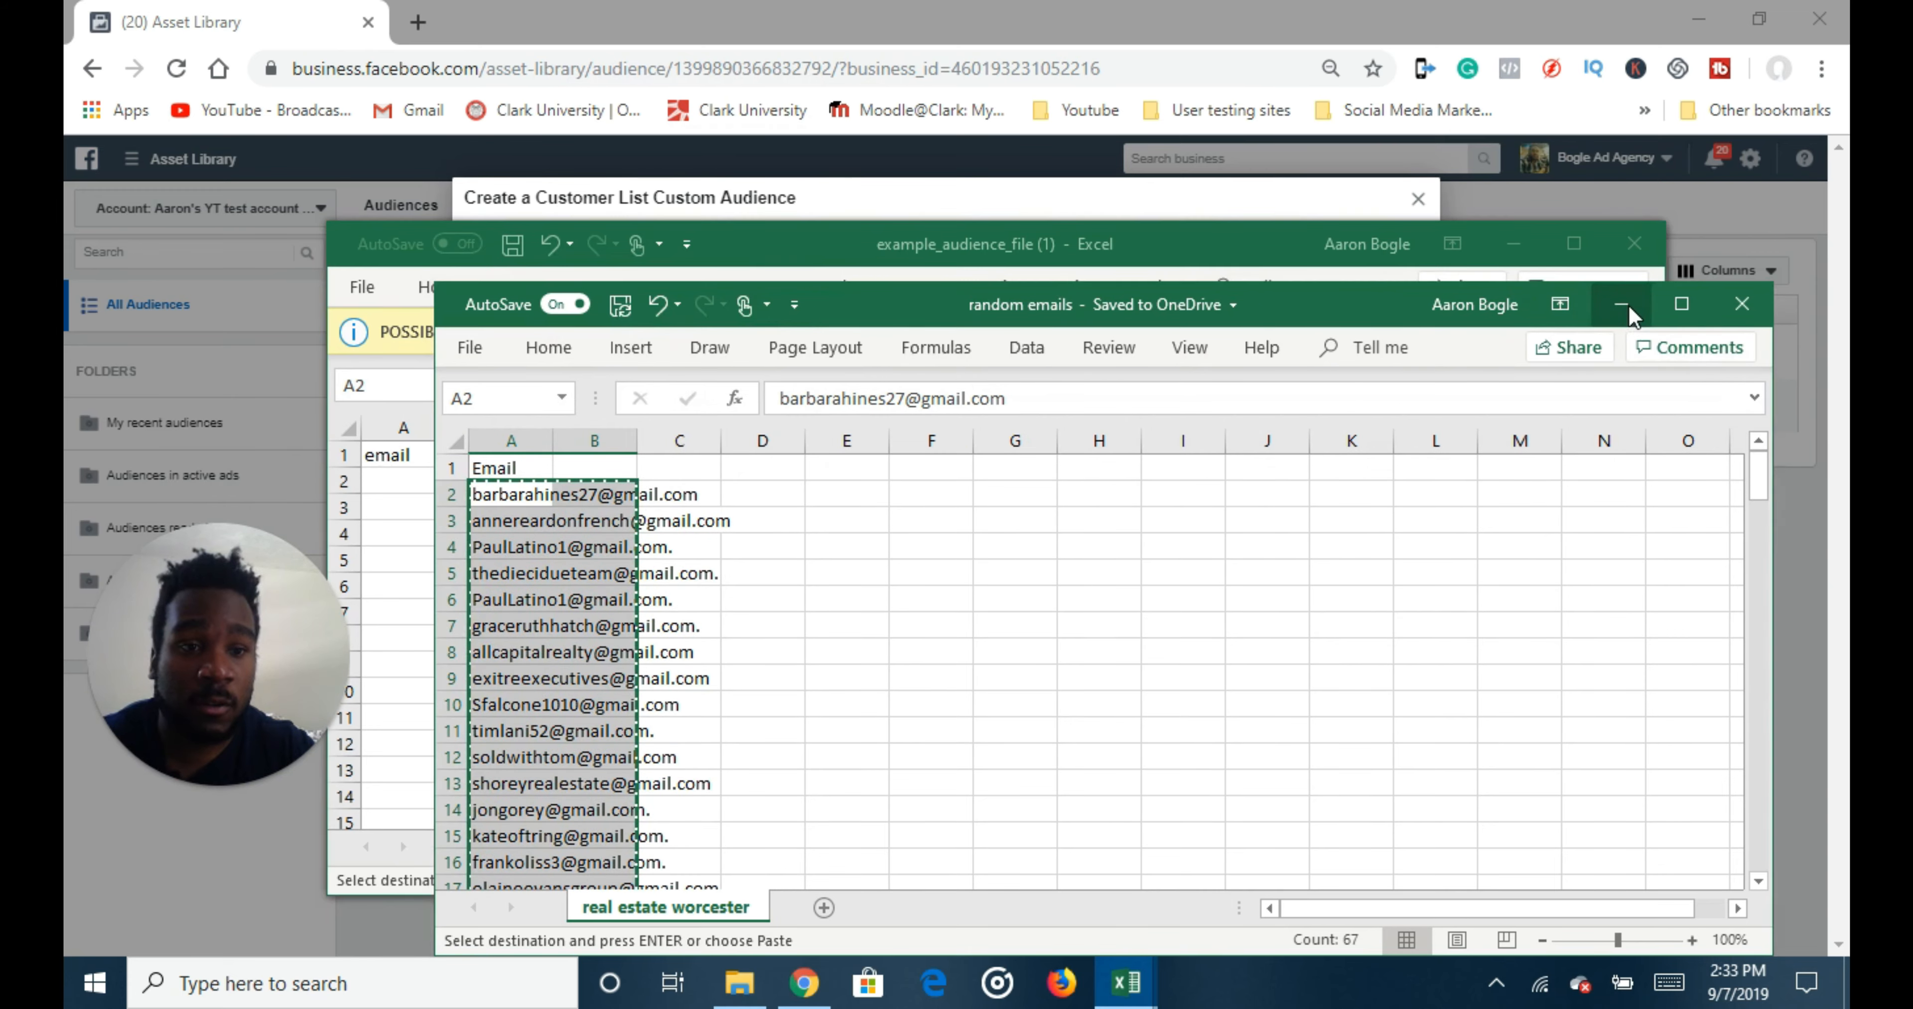
- Move the template workbook aside and set the upload's original data source to From partners
{"action": "left_click", "coordinate": [1126, 742]}
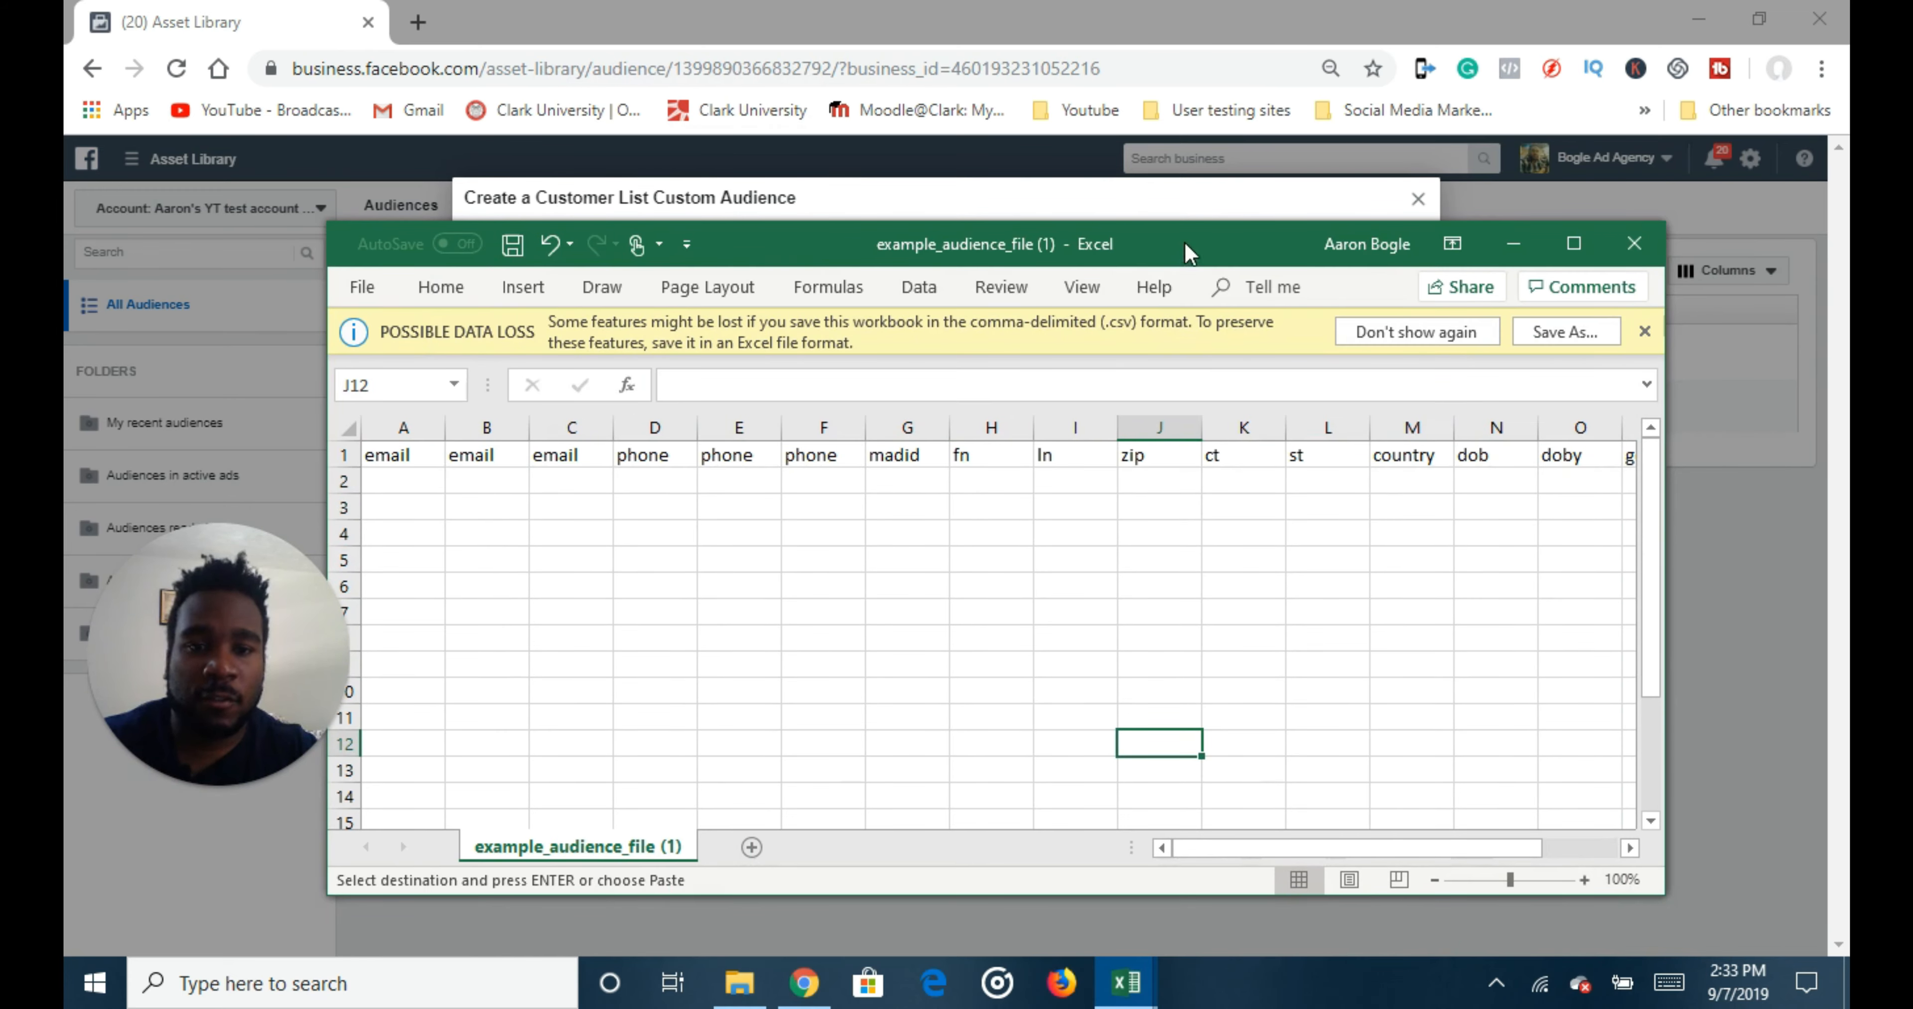
{"action": "left_click_drag", "start_coordinate": [1184, 241], "coordinate": [1195, 635]}
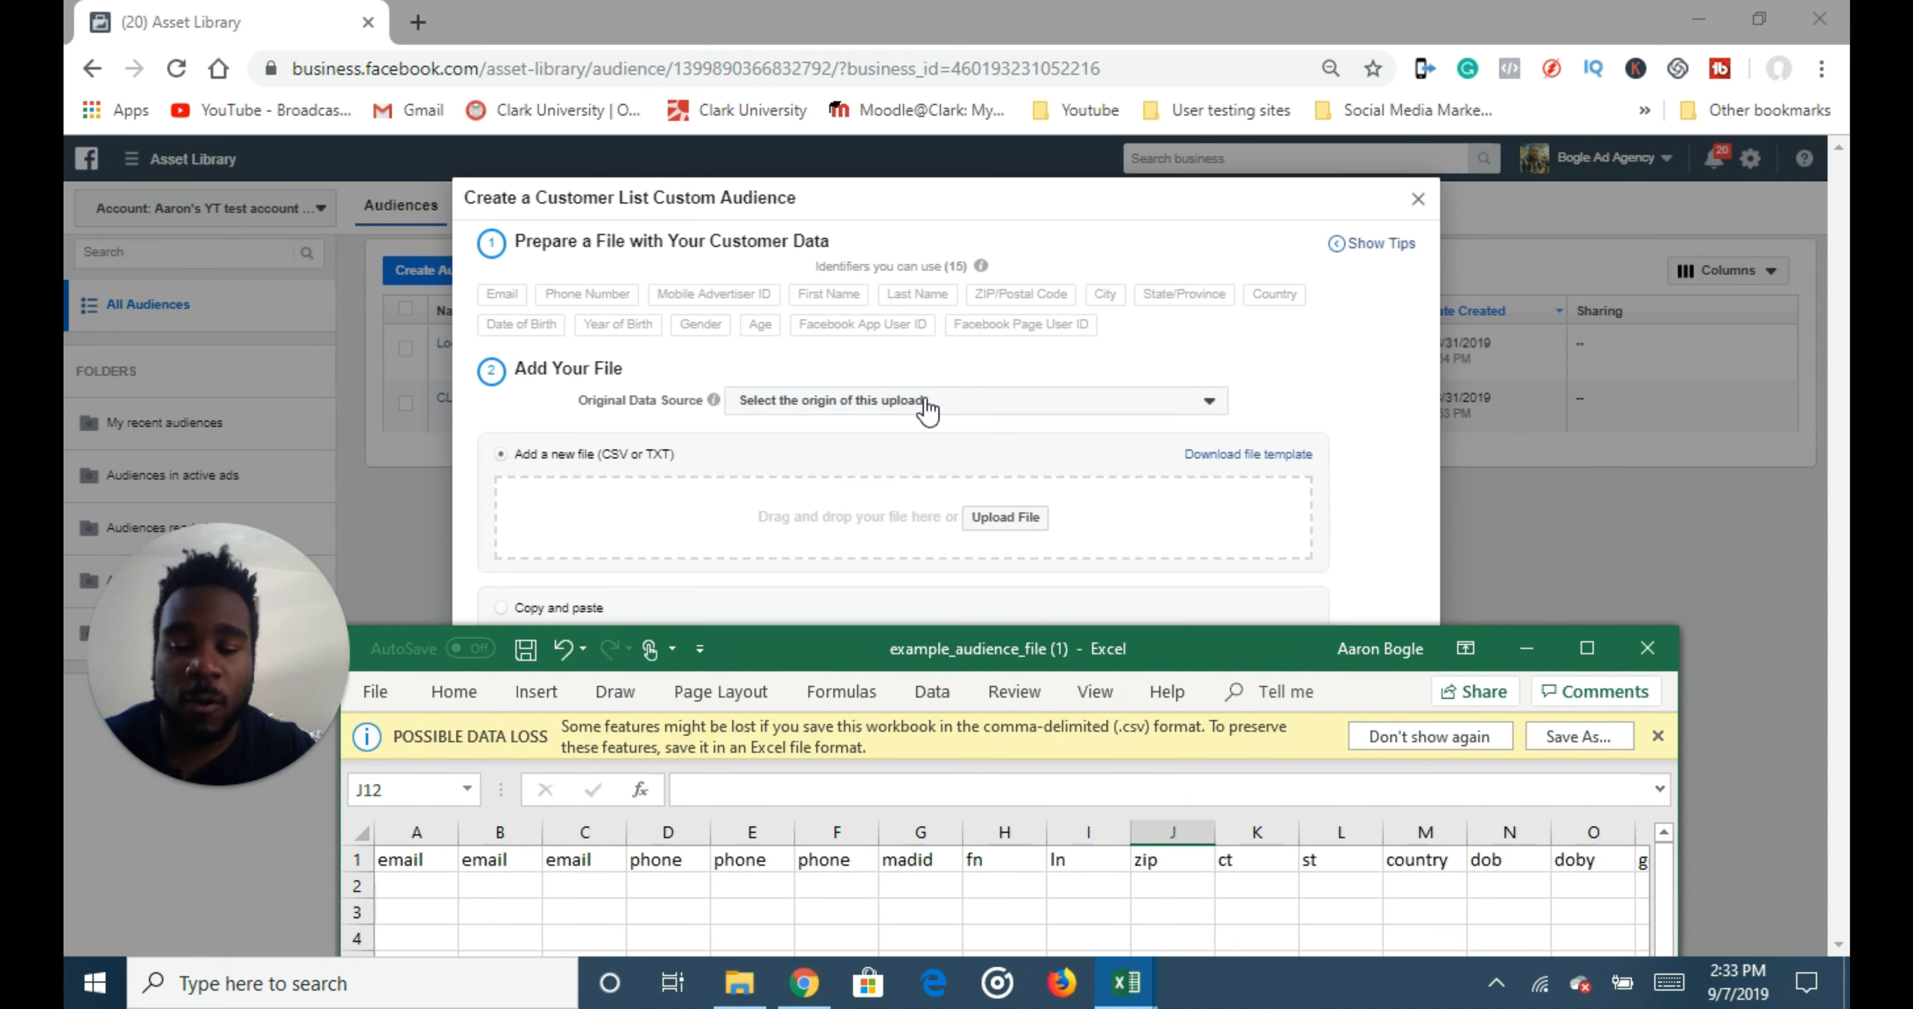
{"action": "left_click", "coordinate": [925, 409]}
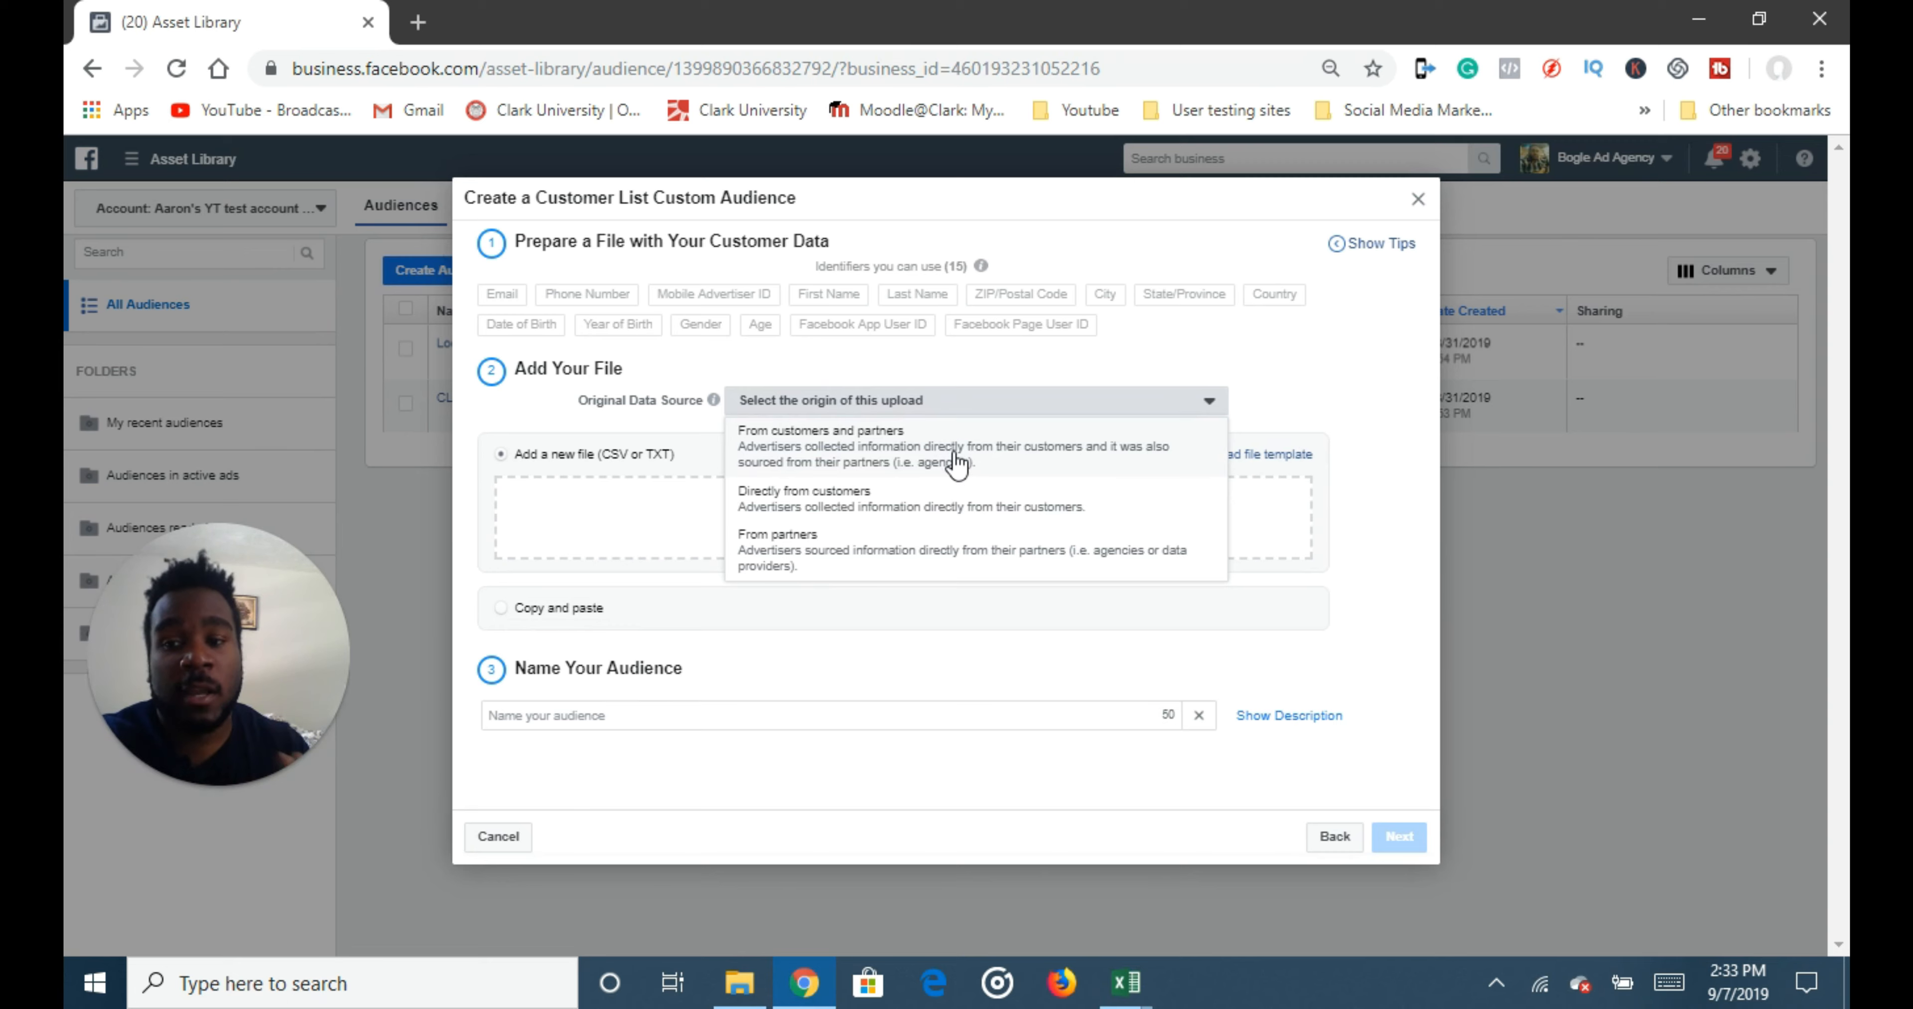
{"action": "left_click", "coordinate": [958, 551]}
- Copy the email addresses in rows 2 to 104 of the random emails workbook
{"action": "mouse_move", "coordinate": [1126, 984]}
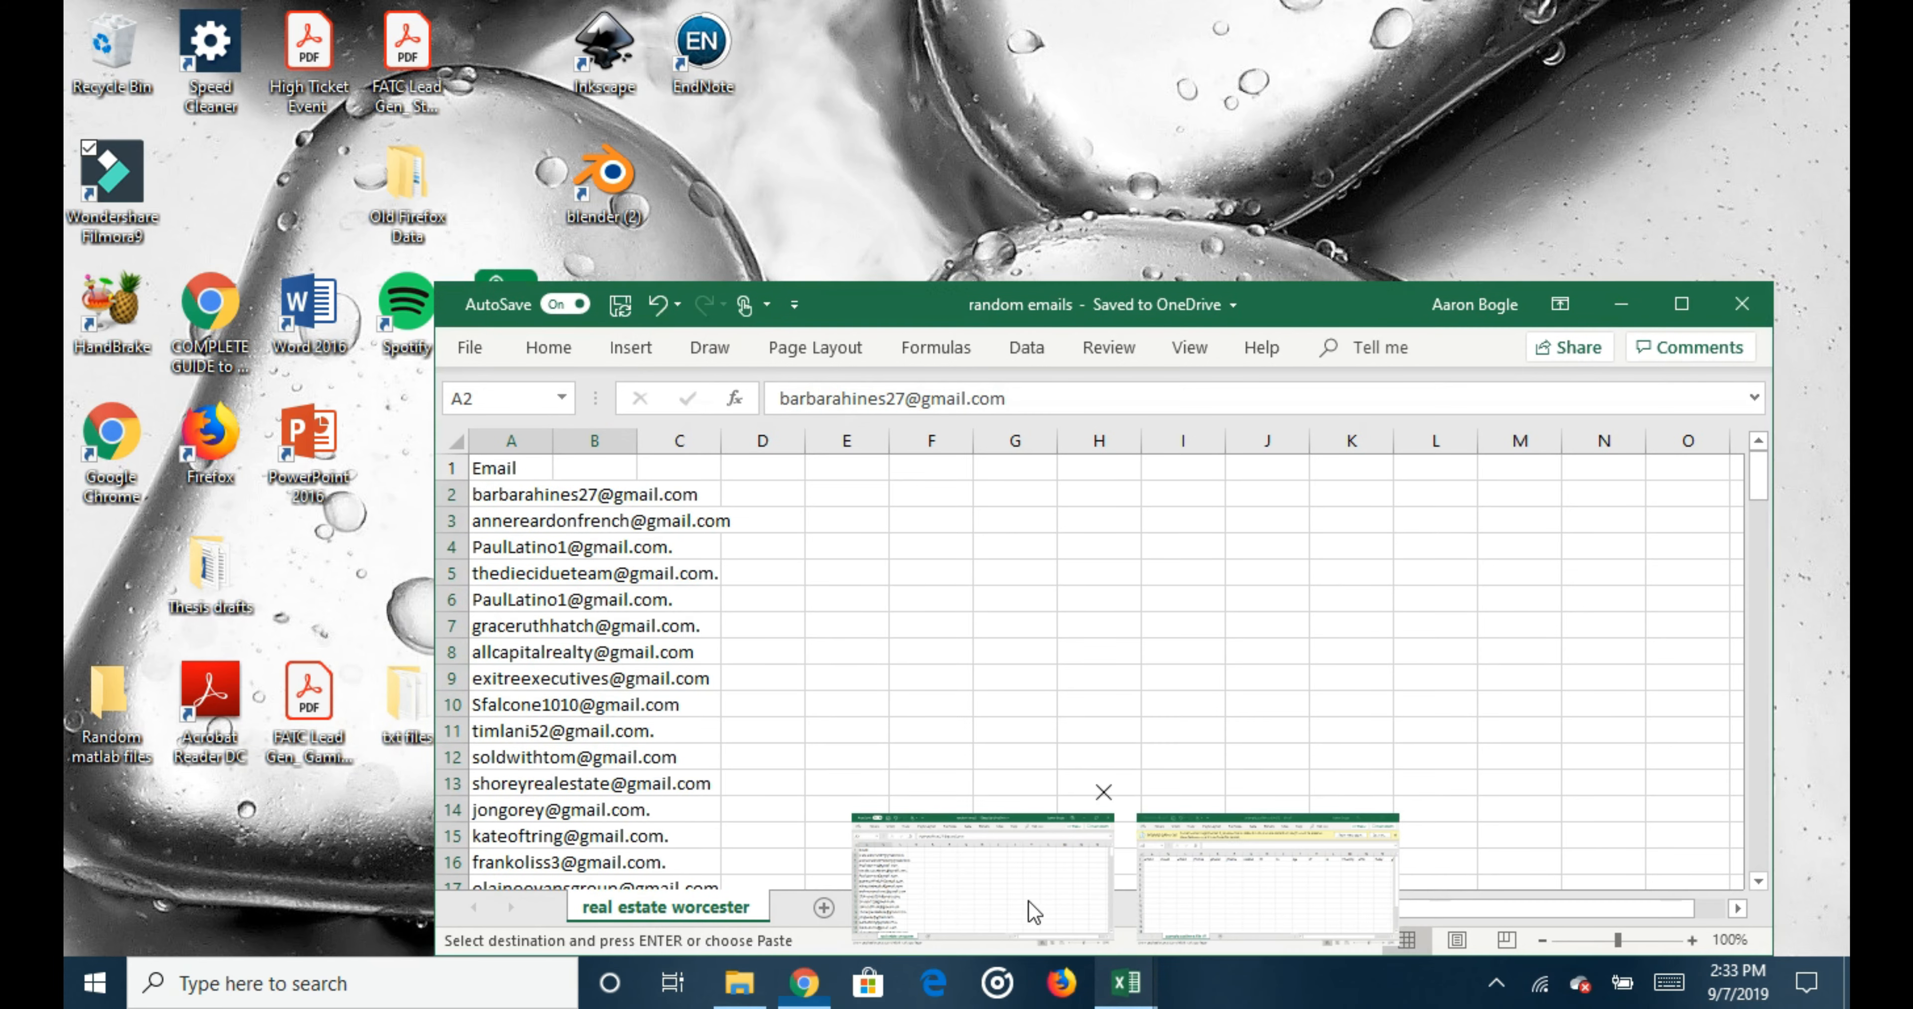
{"action": "left_click", "coordinate": [1029, 901]}
{"action": "right_click", "coordinate": [563, 553]}
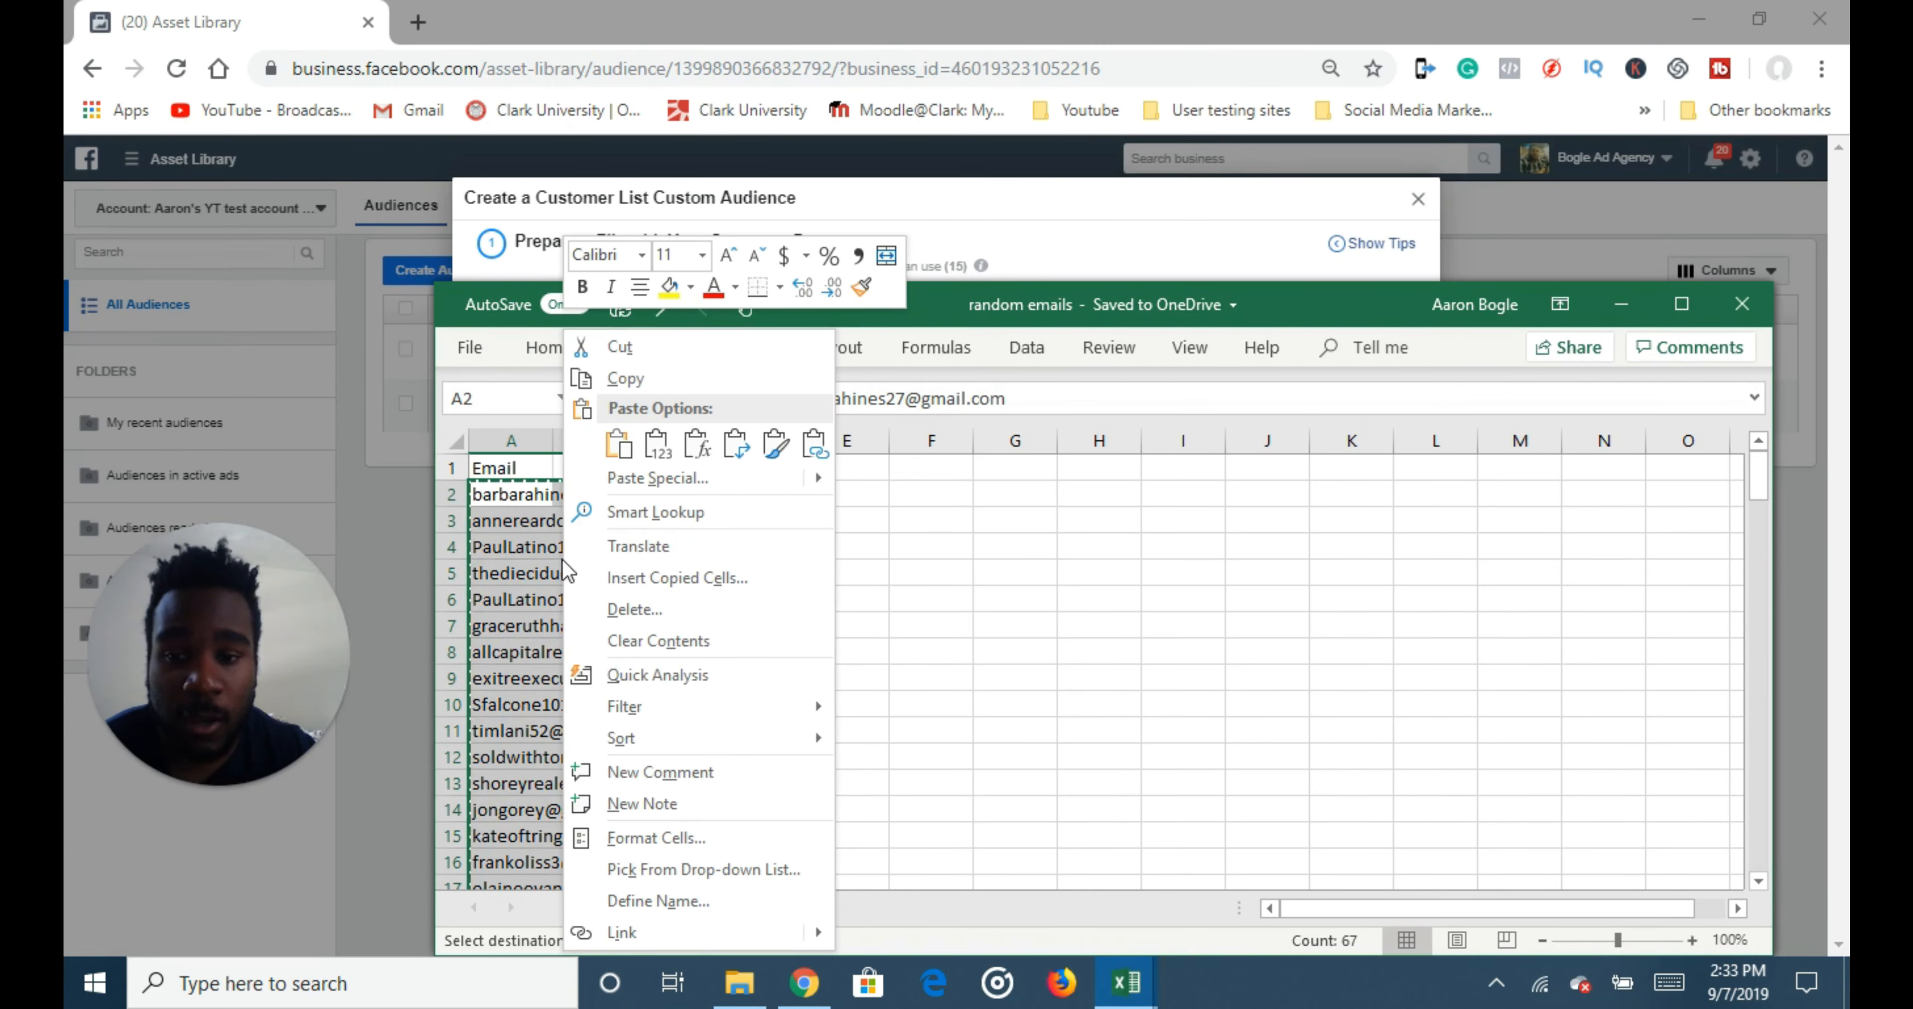
{"action": "left_click", "coordinate": [623, 380]}
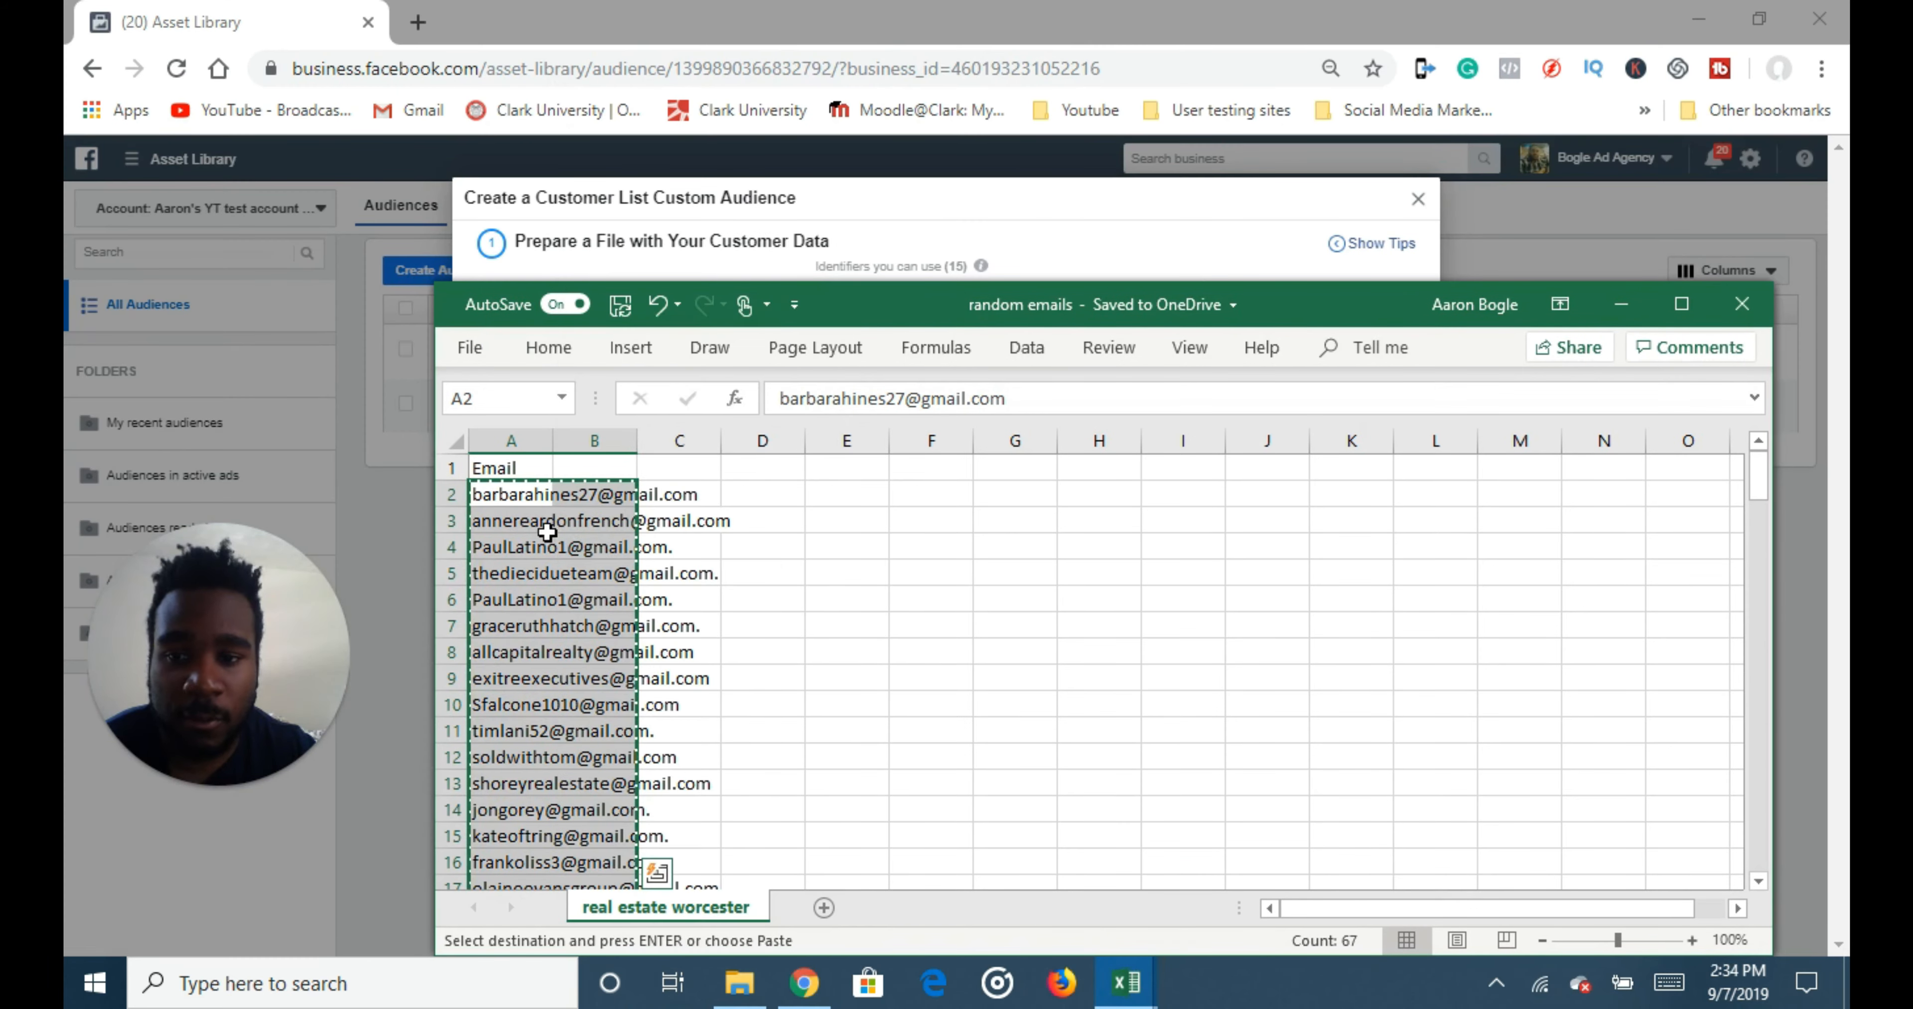
{"action": "left_click_drag", "start_coordinate": [524, 496], "coordinate": [519, 626]}
{"action": "right_click", "coordinate": [510, 626]}
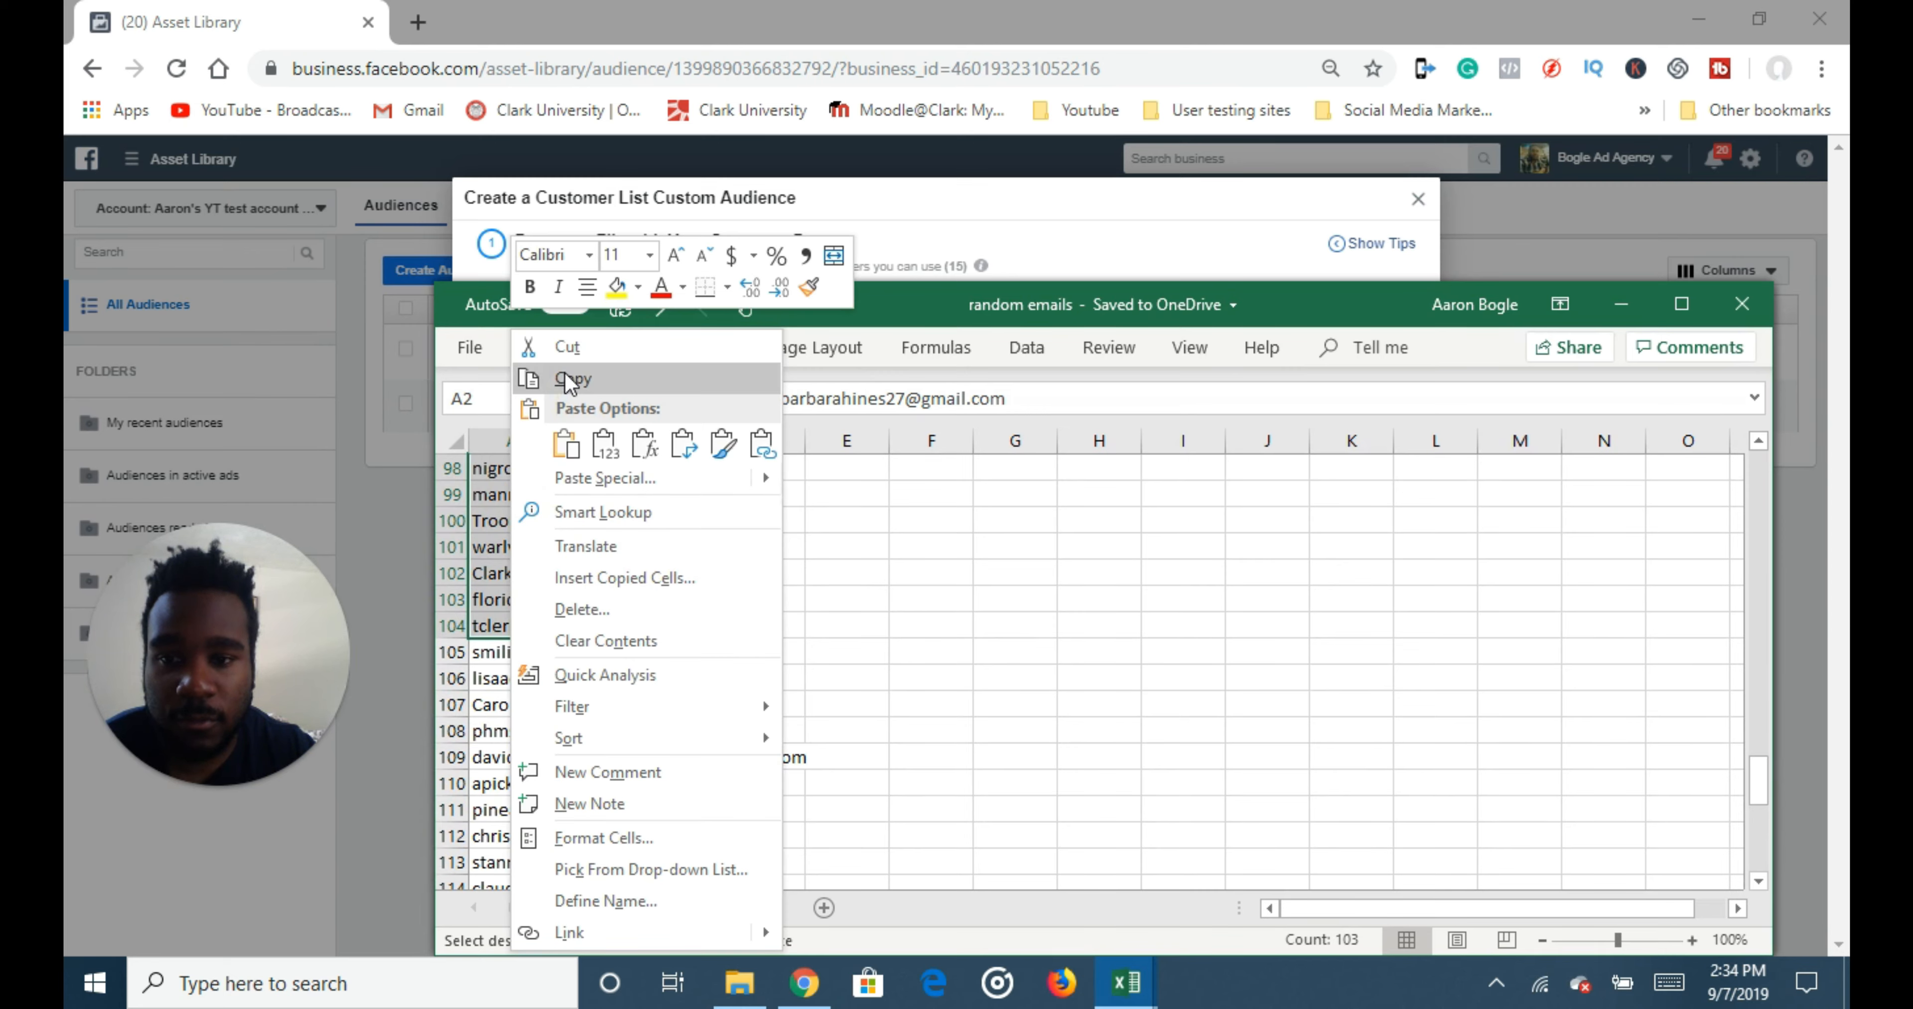
{"action": "left_click", "coordinate": [572, 382]}
{"action": "left_click", "coordinate": [1622, 304]}
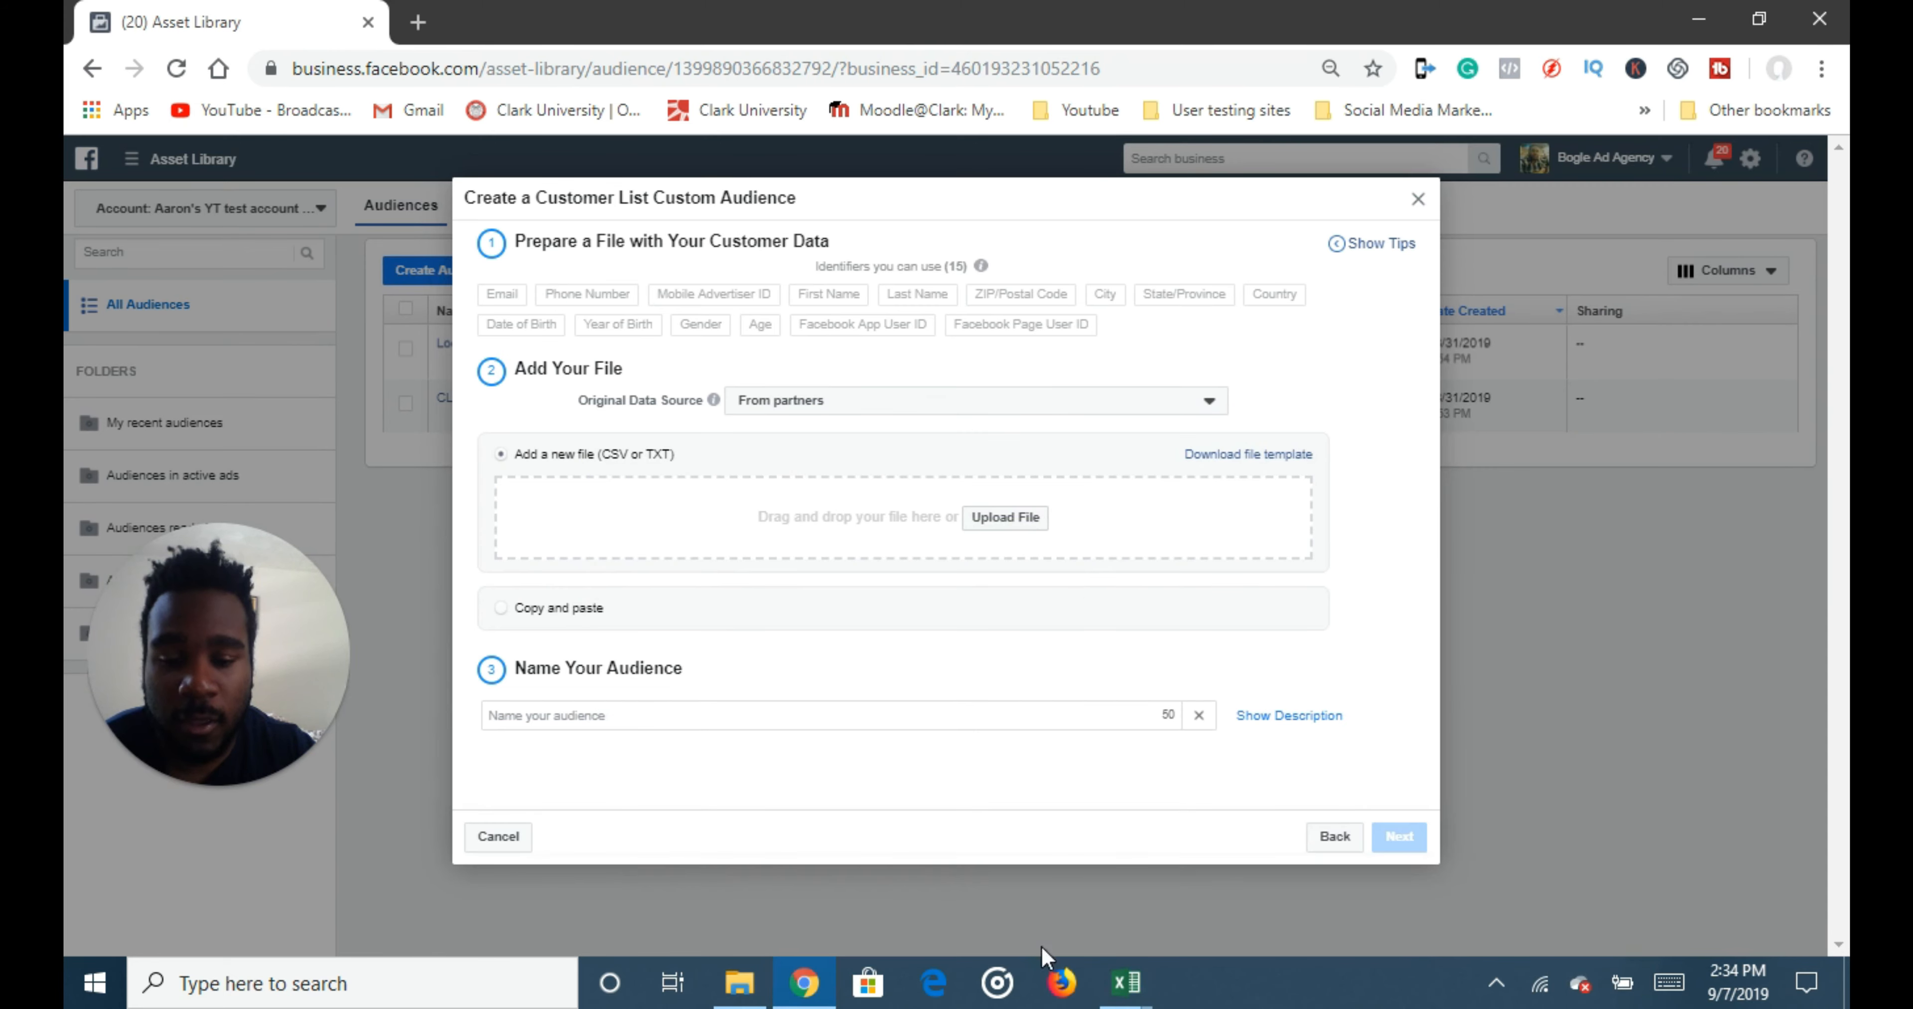
- Paste the copied email addresses into the template from cell A2 and save it as FB example test emails.csv
{"action": "left_click", "coordinate": [1123, 998]}
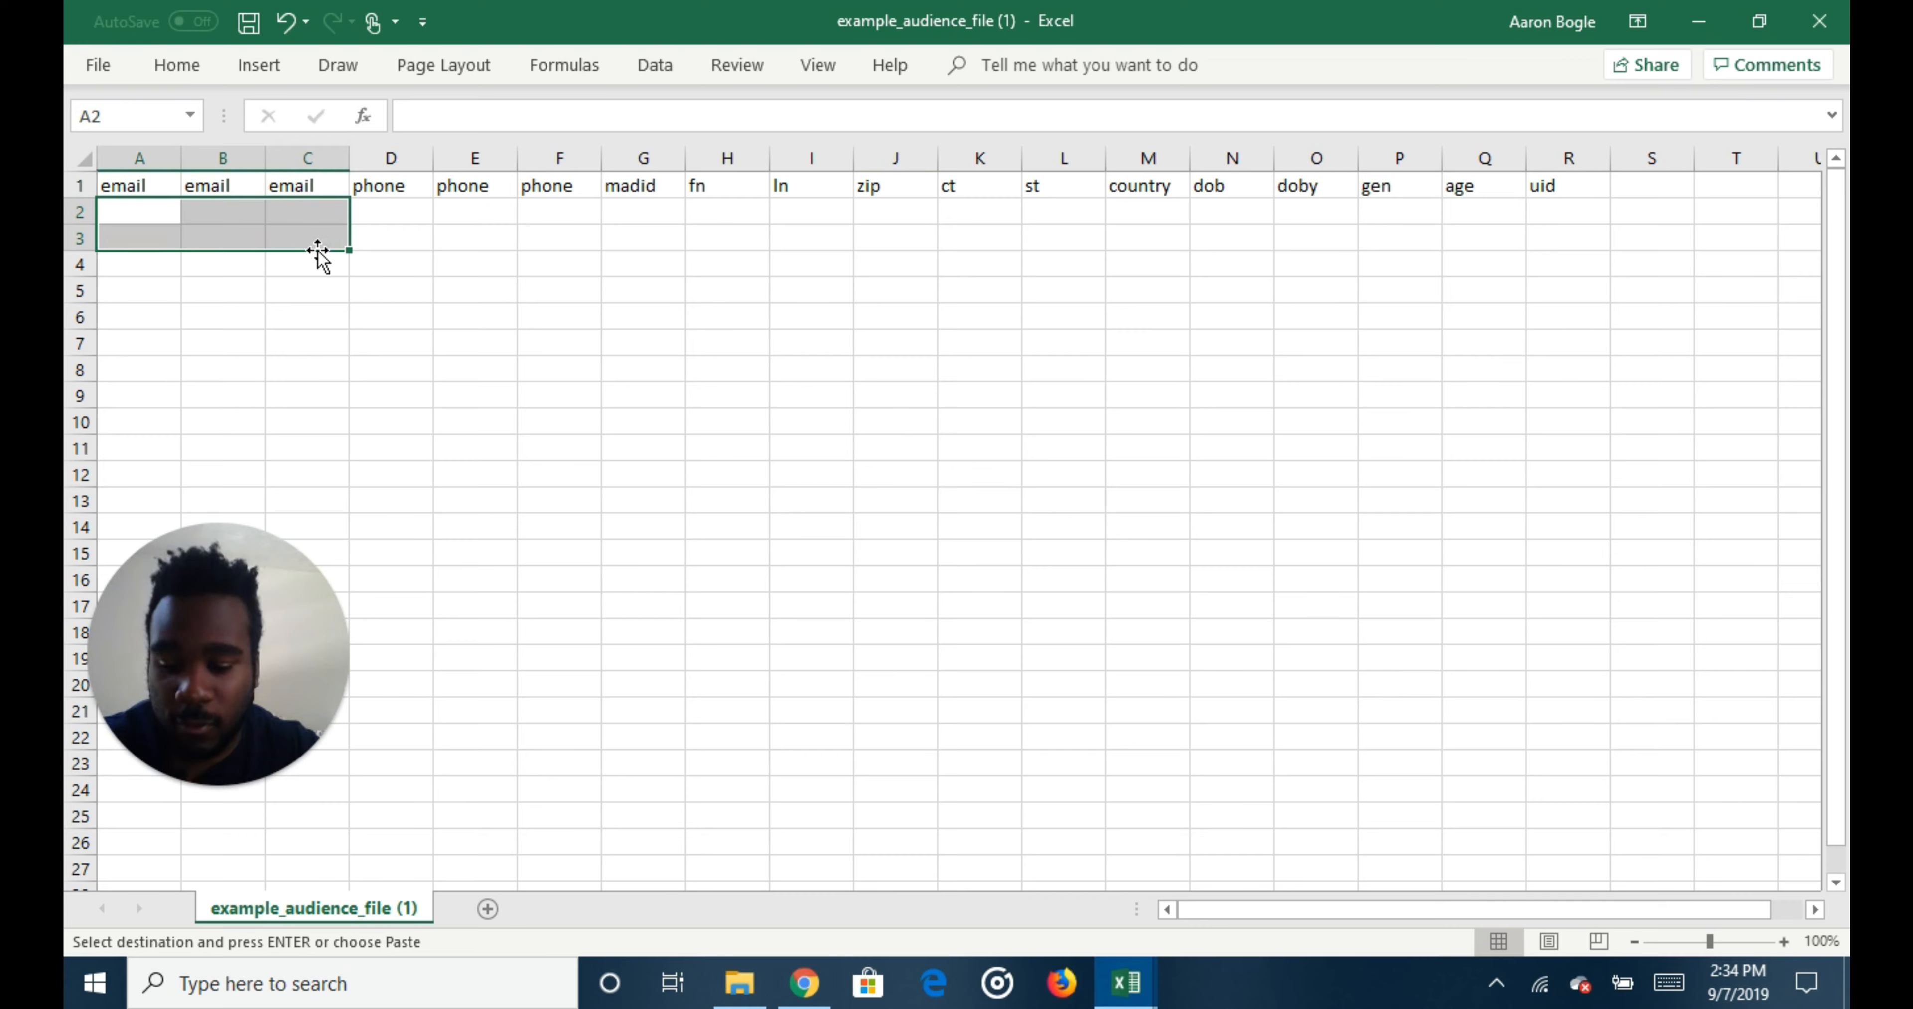
{"action": "left_click", "coordinate": [455, 315]}
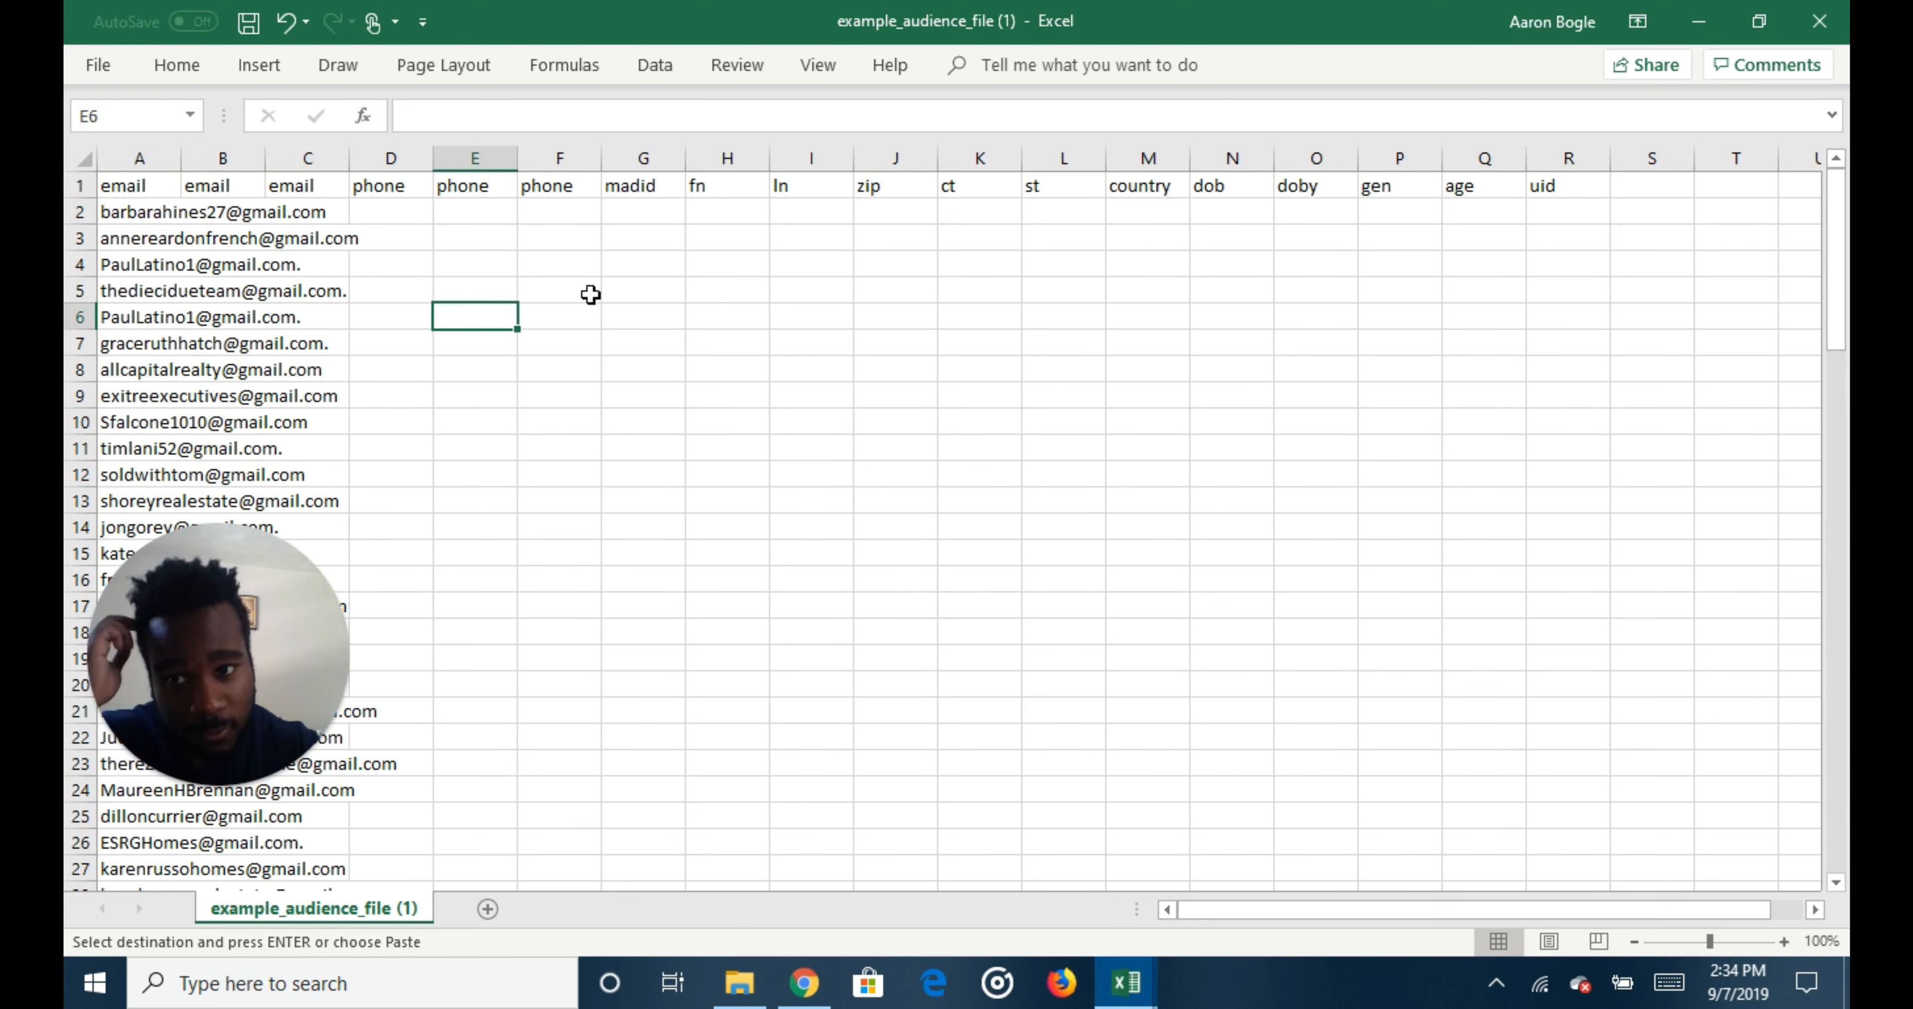
{"action": "left_click", "coordinate": [87, 59]}
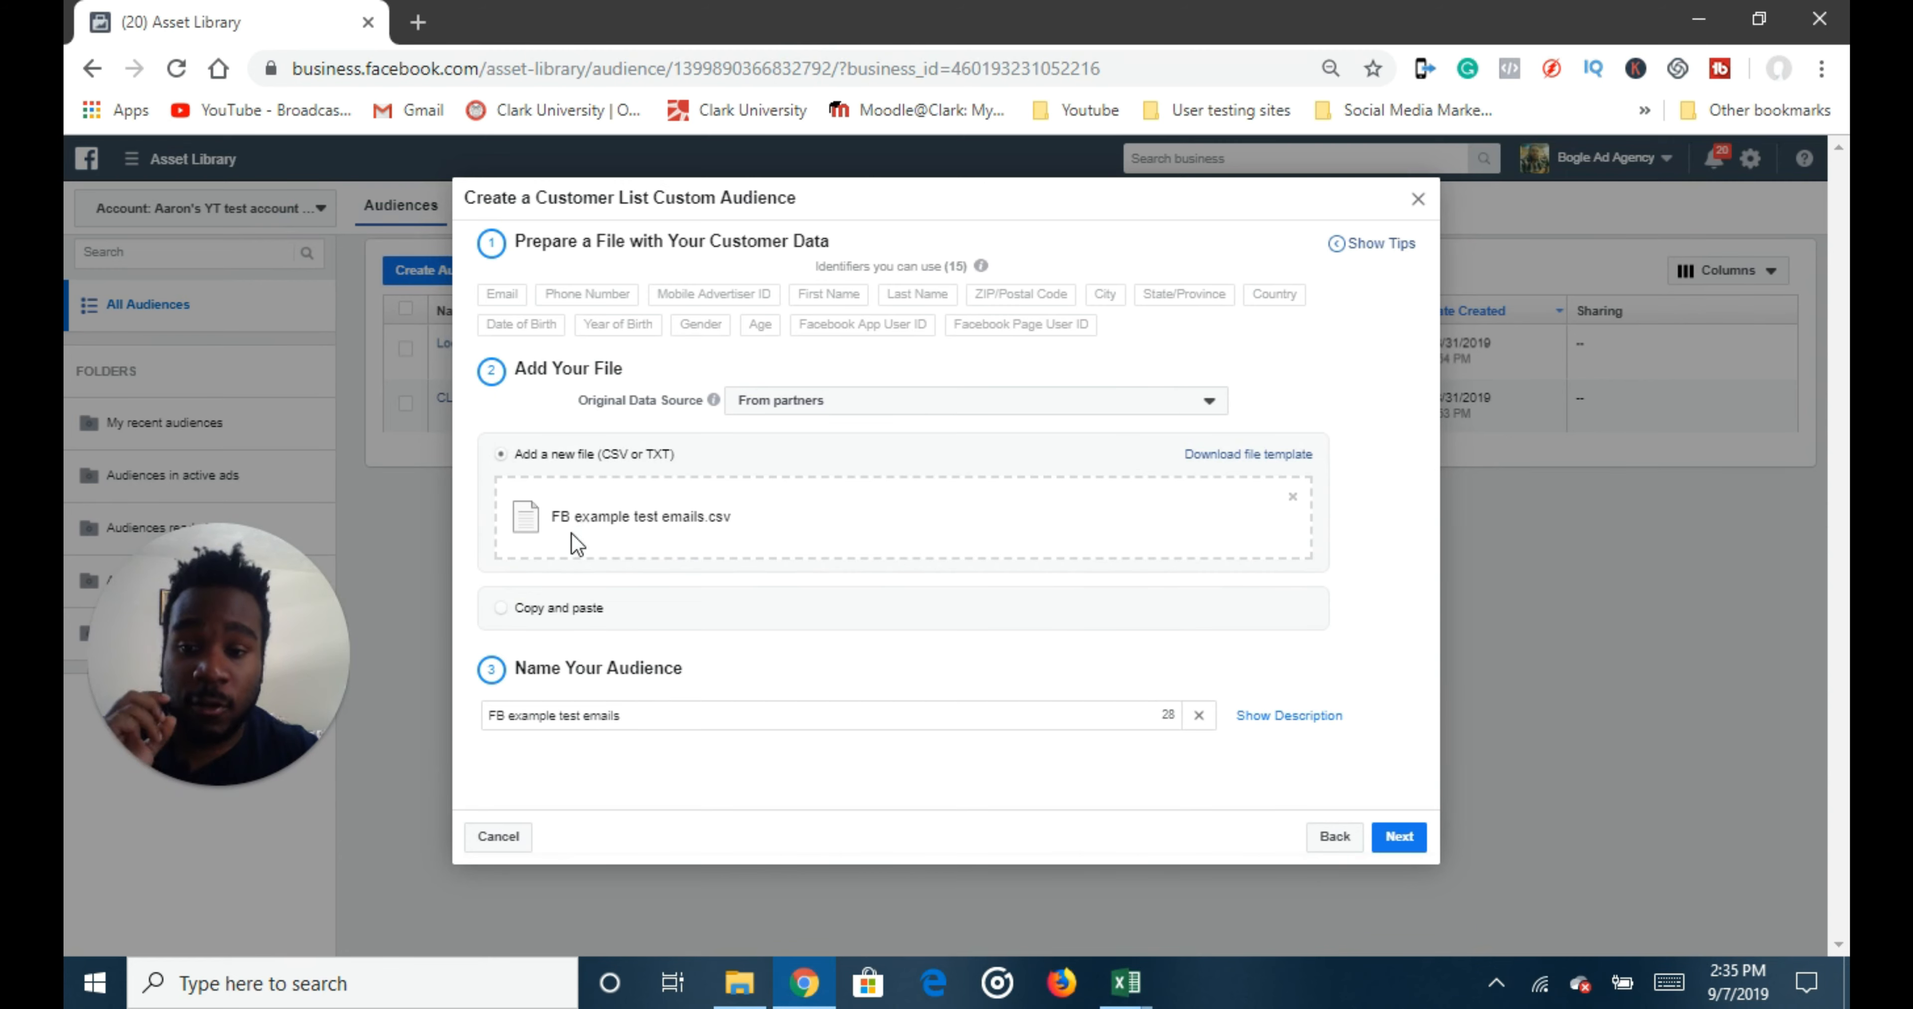
- Check the copy-and-paste option, return to the file upload with FB example test emails.csv, and continue to the data mapping
{"action": "left_click", "coordinate": [572, 607]}
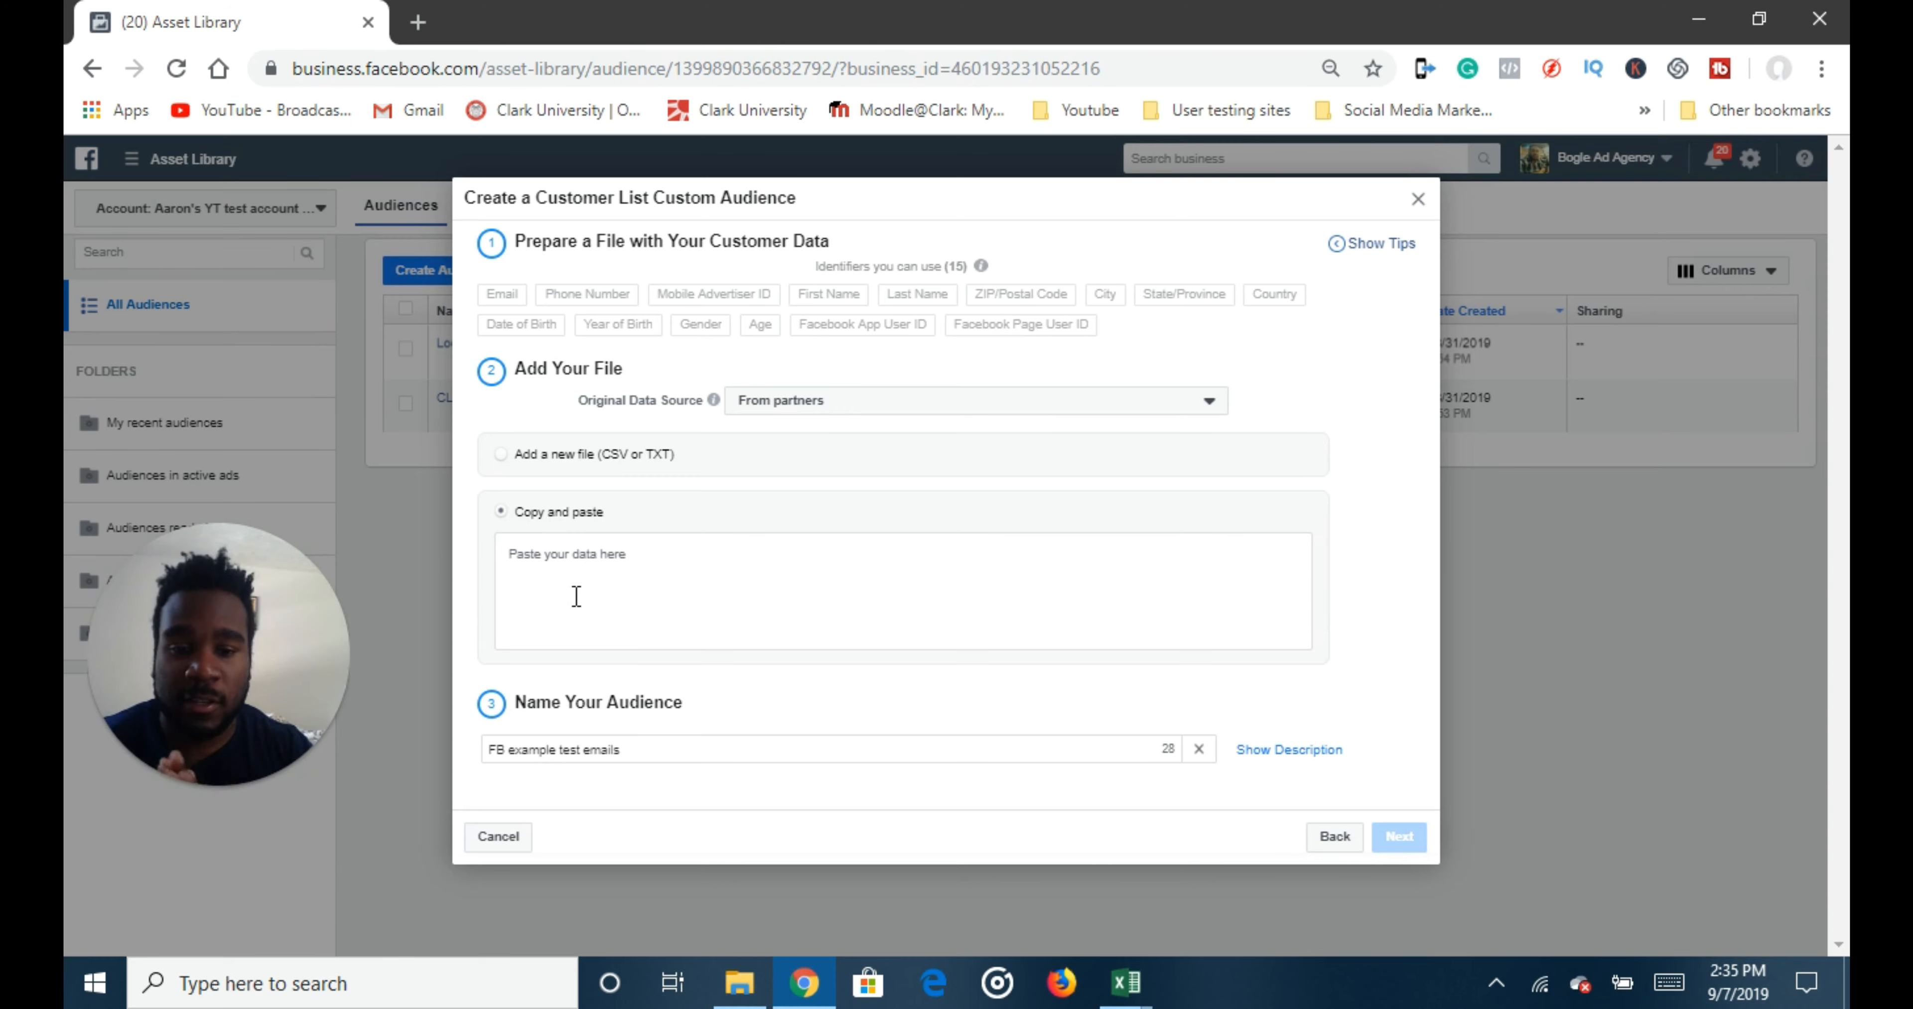
{"action": "left_click", "coordinate": [557, 454]}
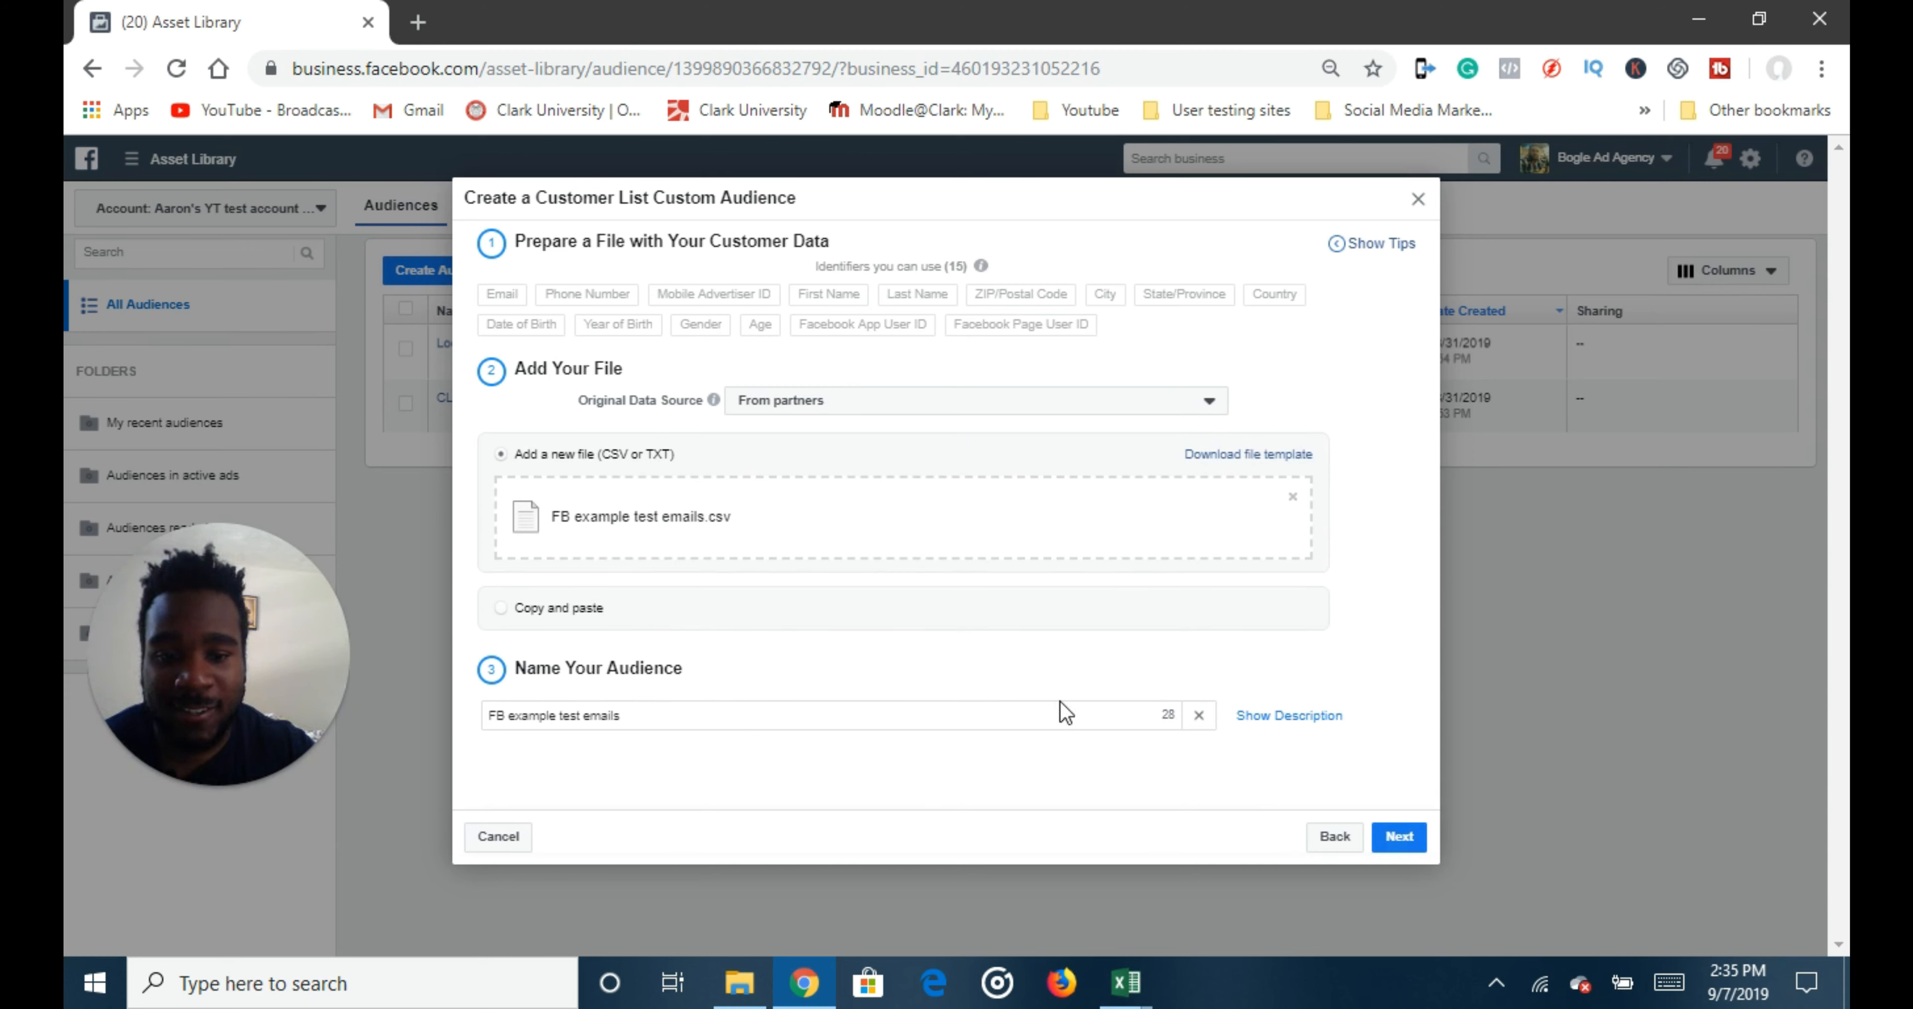
{"action": "left_click", "coordinate": [1395, 840]}
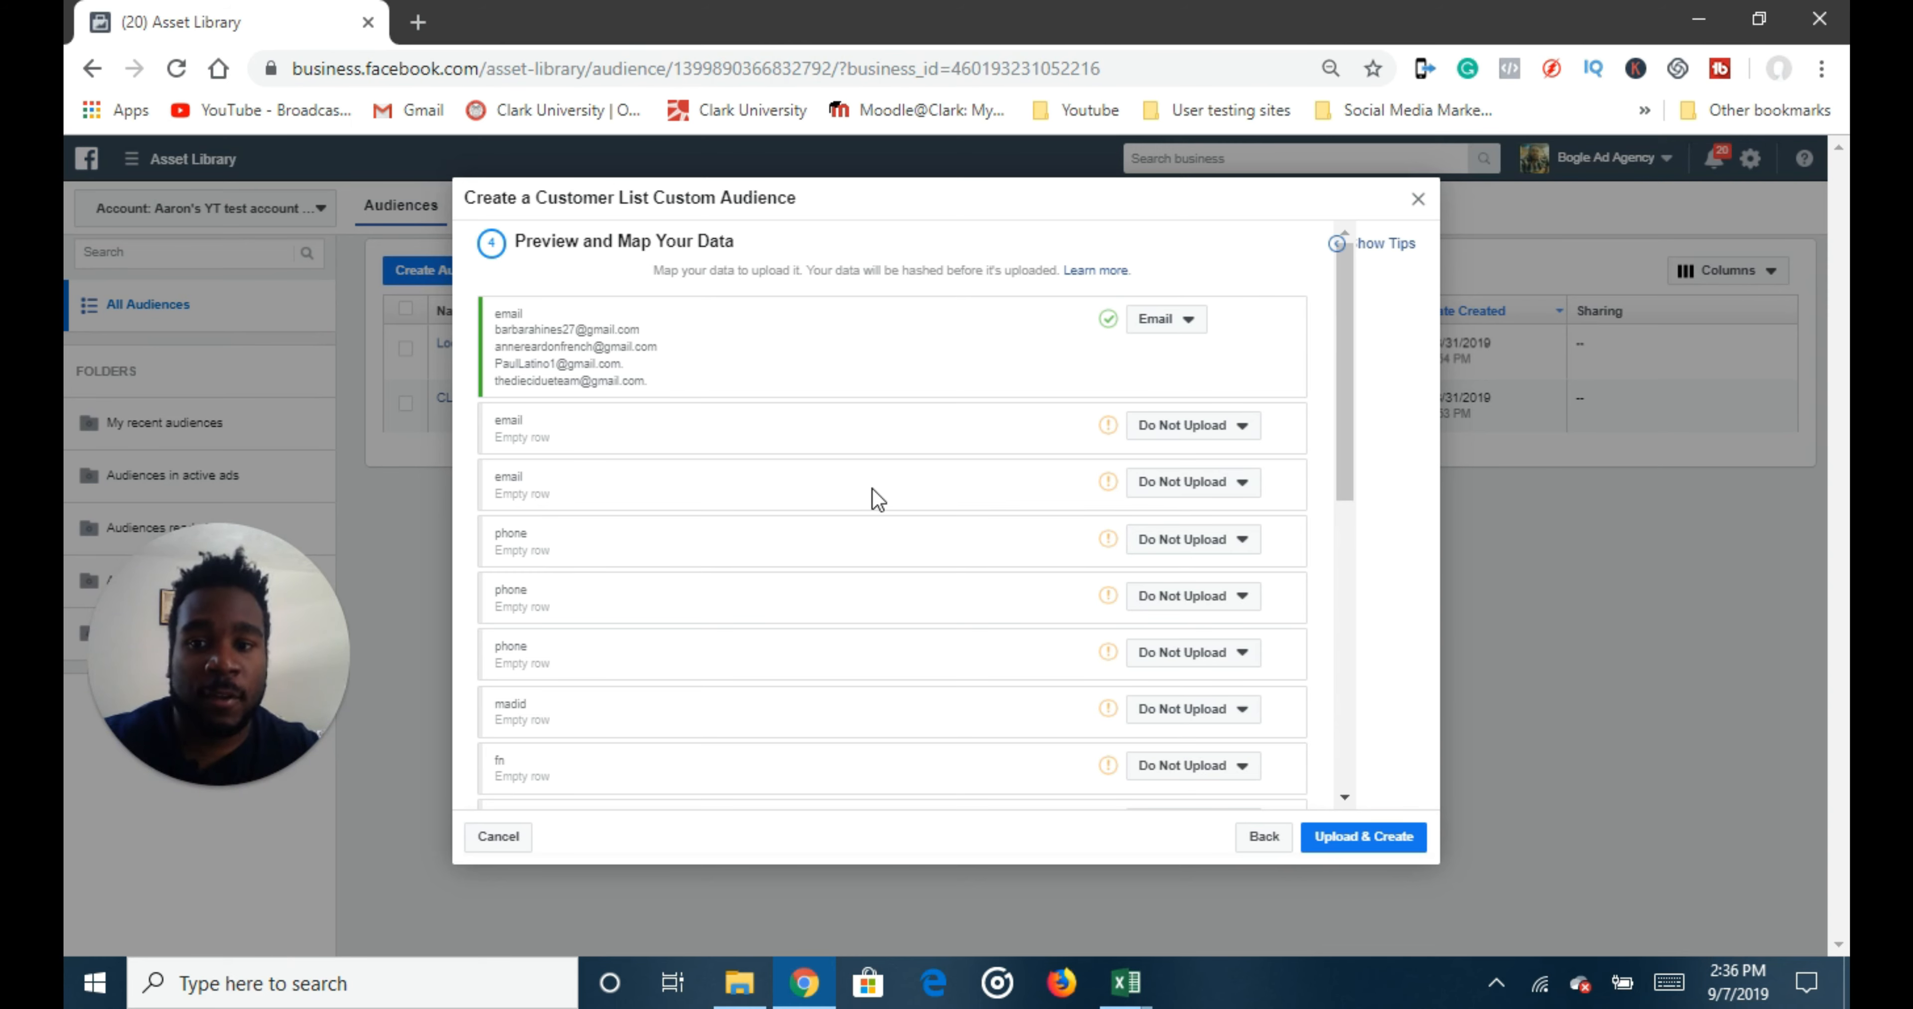
- Review the data preview and the upload mapping of each identifier column, from email through uid
{"action": "scroll", "coordinate": [858, 520], "scroll_direction": "down", "scroll_amount": 2}
{"action": "scroll", "coordinate": [849, 555], "scroll_direction": "up", "scroll_amount": 2}
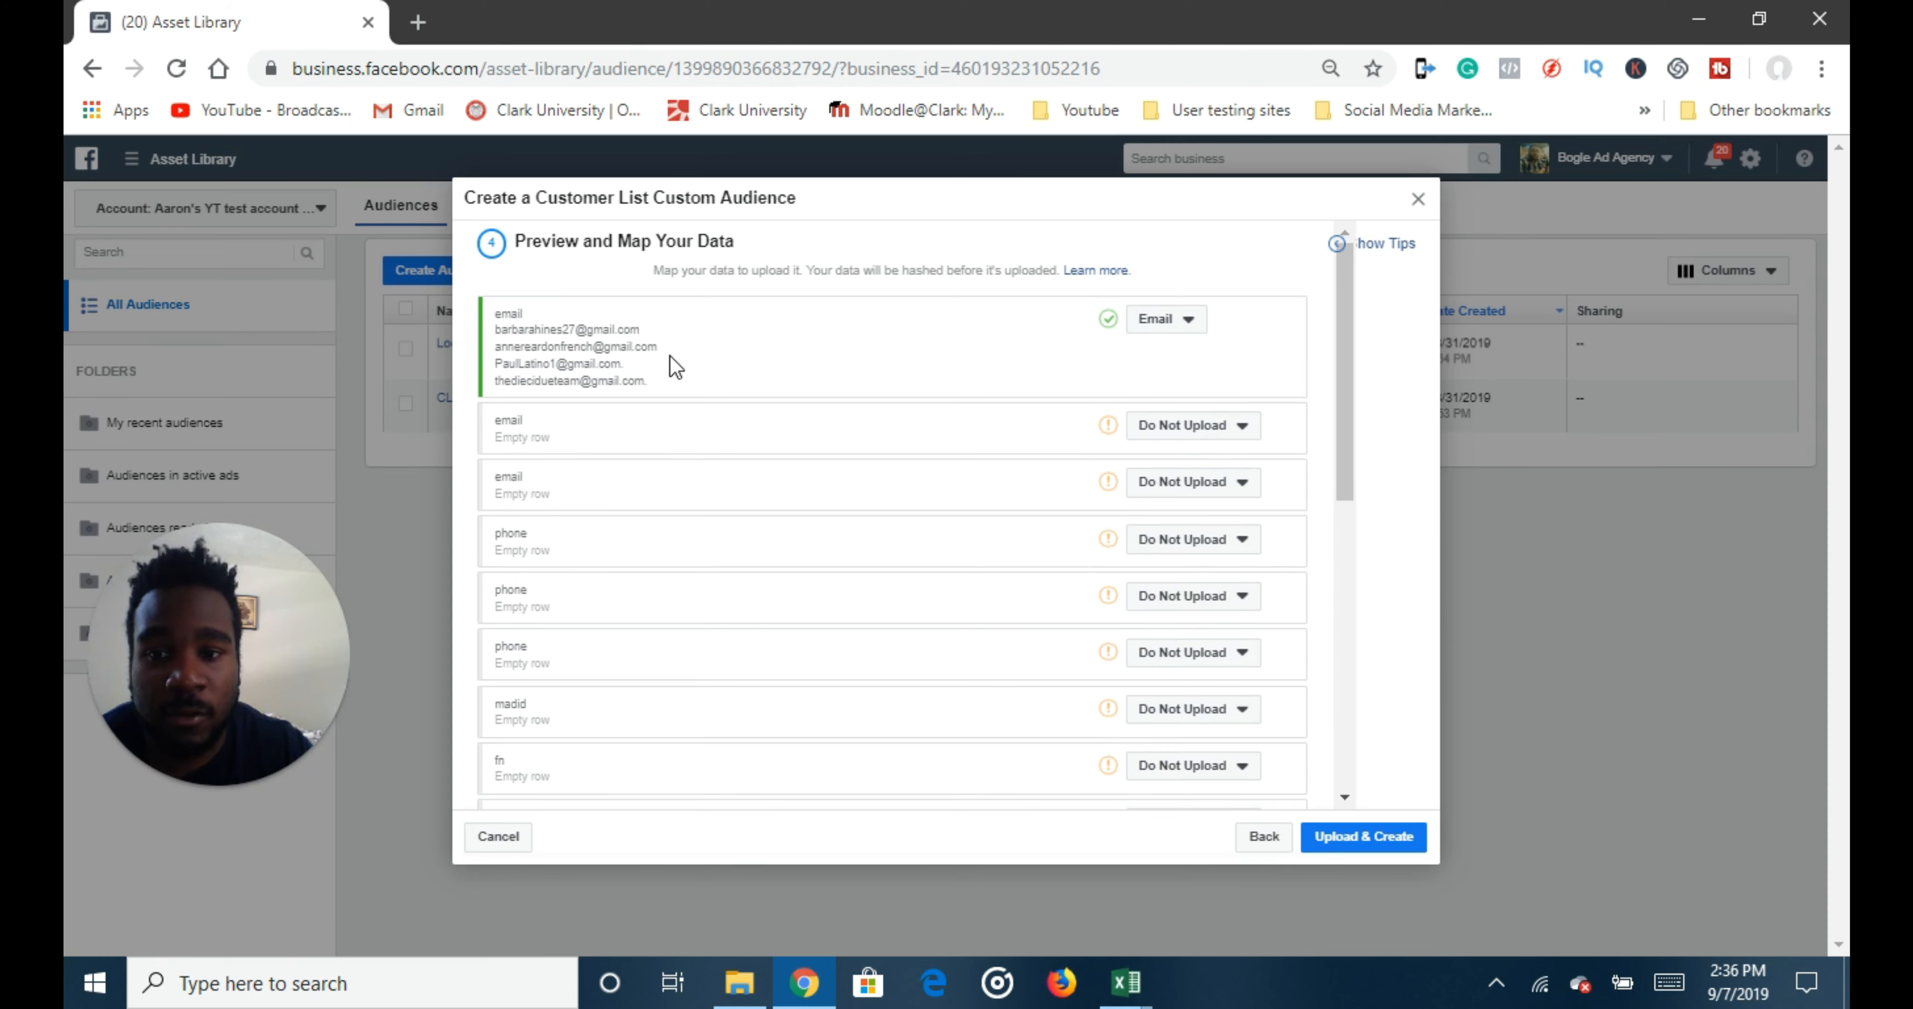
{"action": "scroll", "coordinate": [707, 549], "scroll_direction": "down", "scroll_amount": 3}
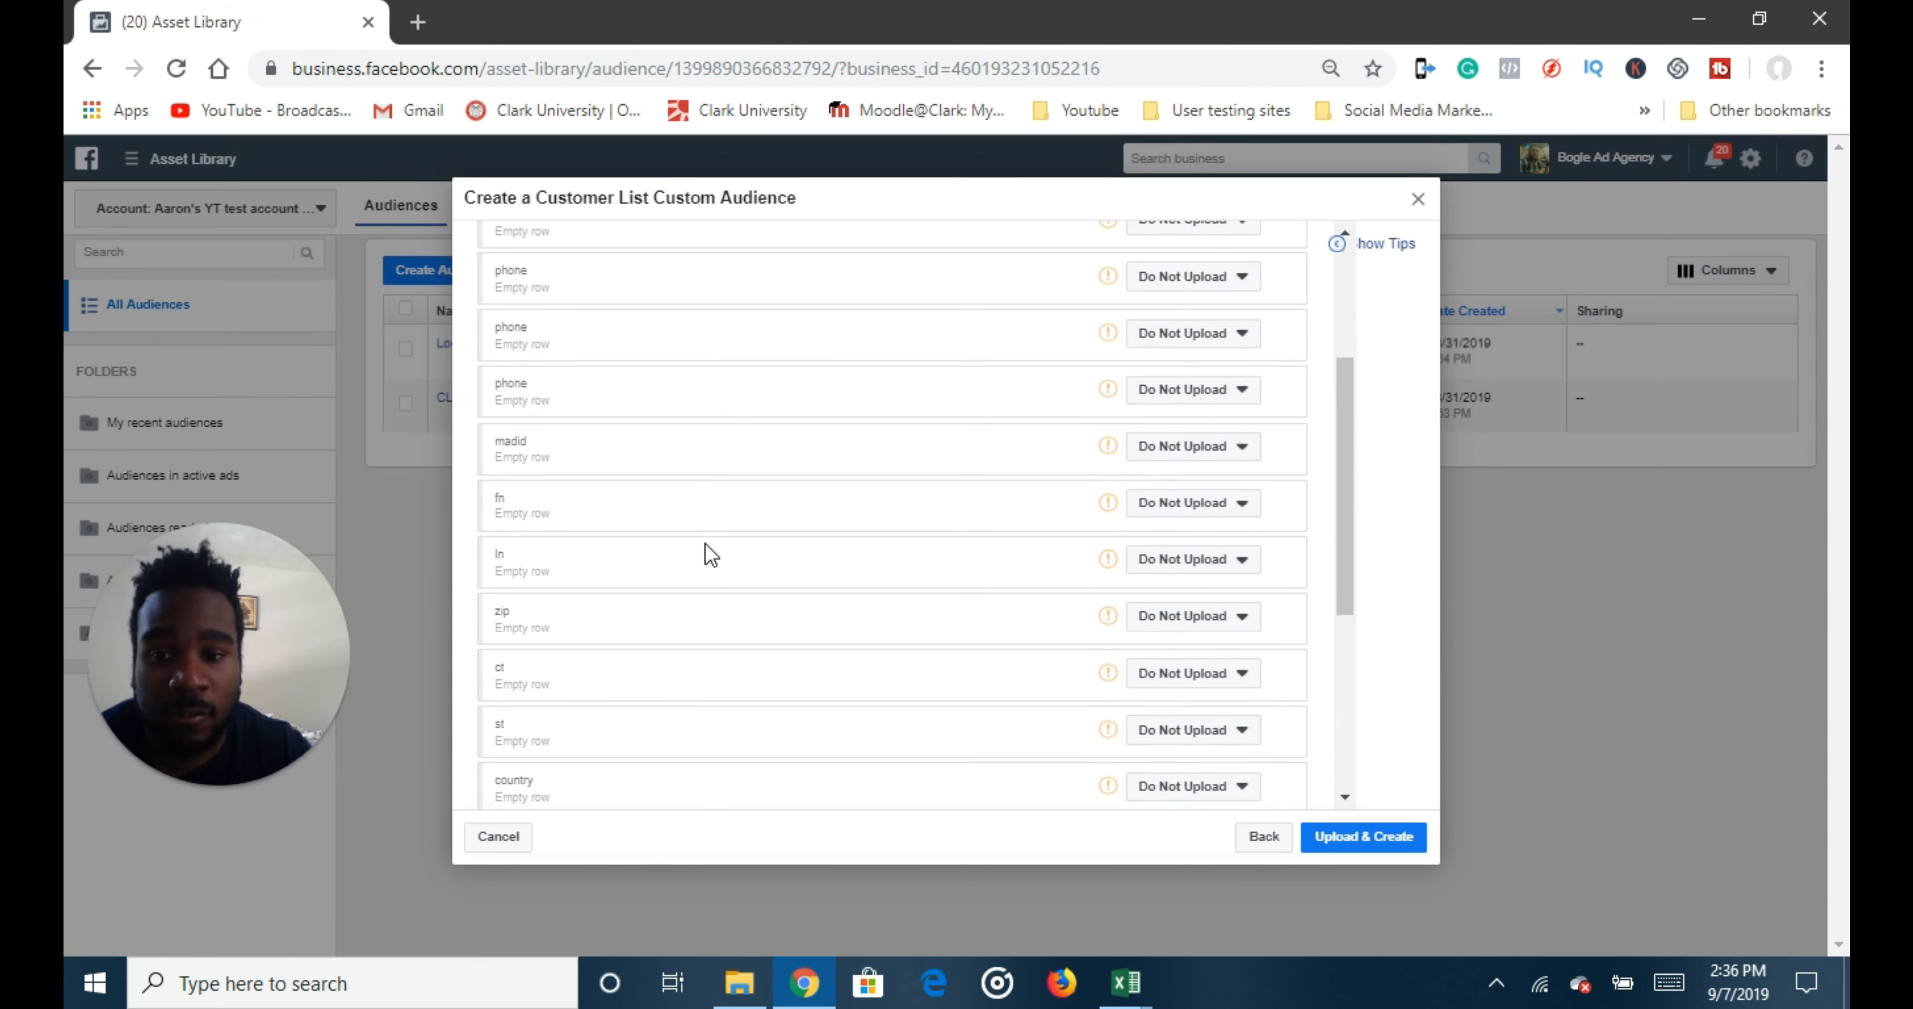
{"action": "scroll", "coordinate": [707, 557], "scroll_direction": "down", "scroll_amount": 2}
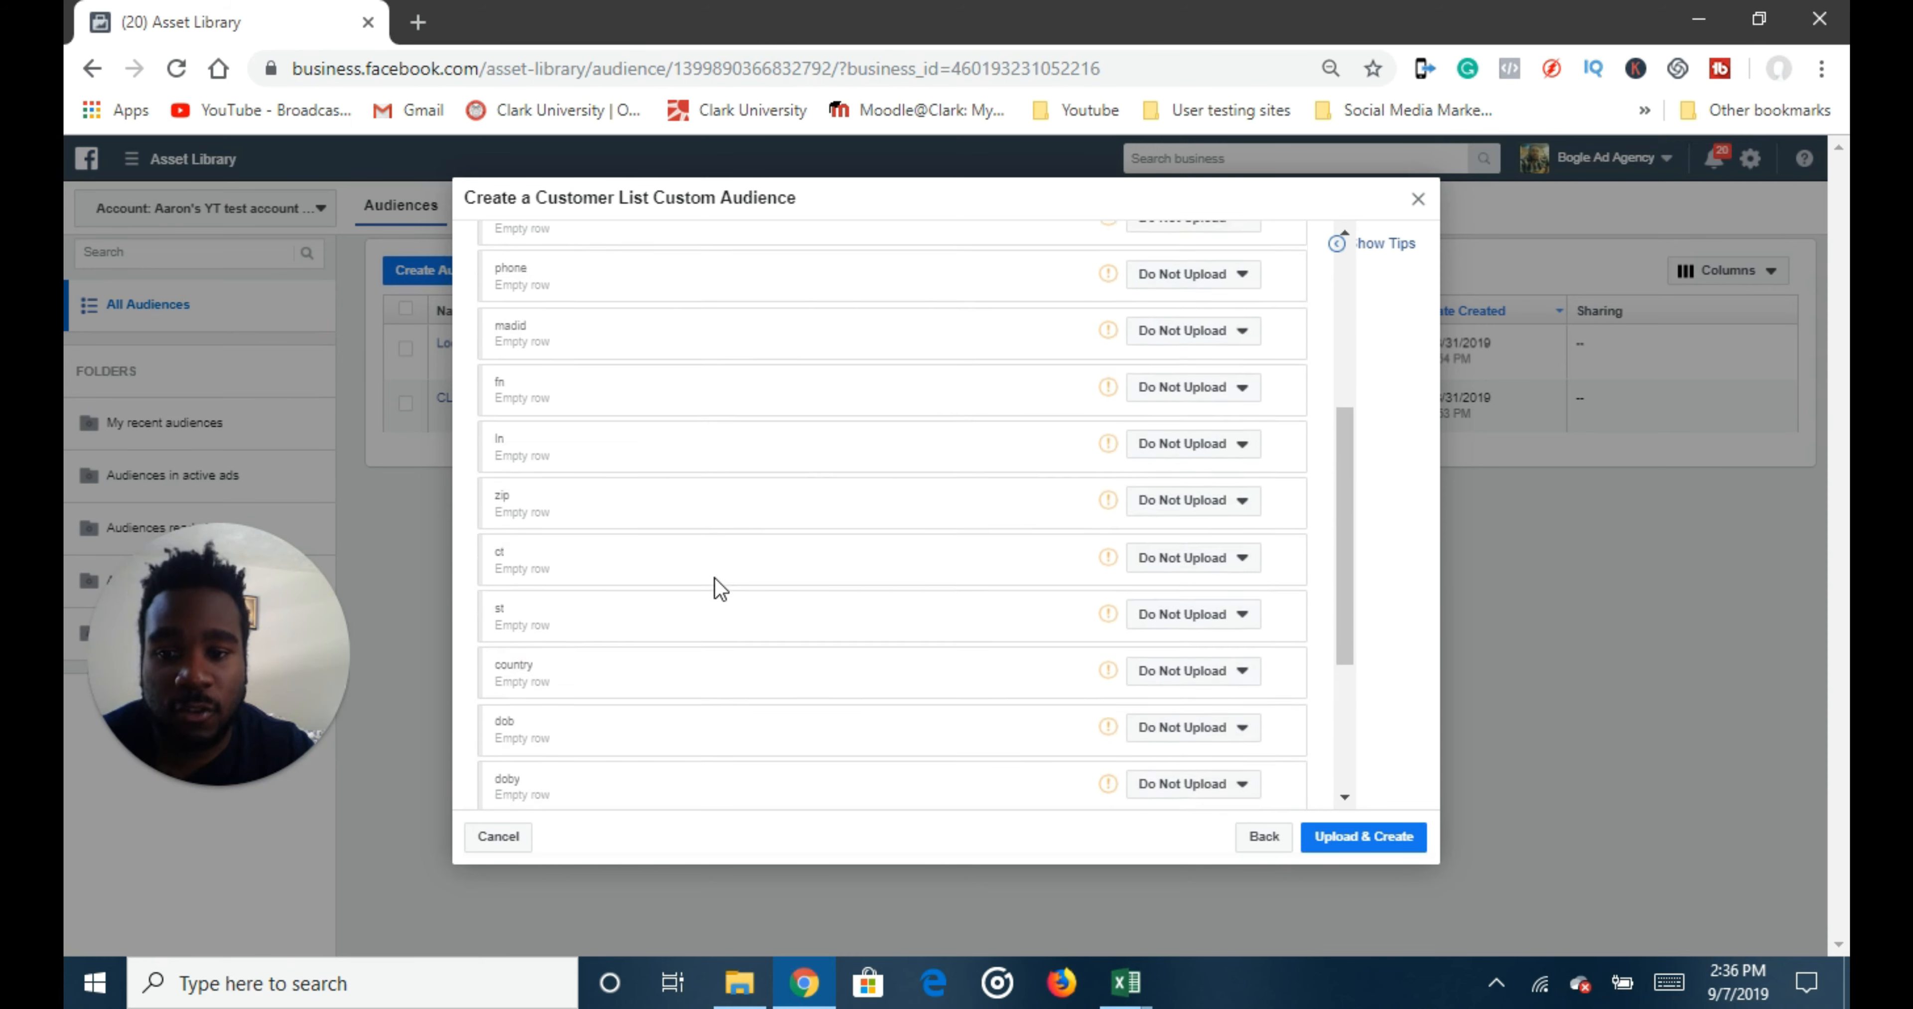
{"action": "scroll", "coordinate": [718, 587], "scroll_direction": "up", "scroll_amount": 5}
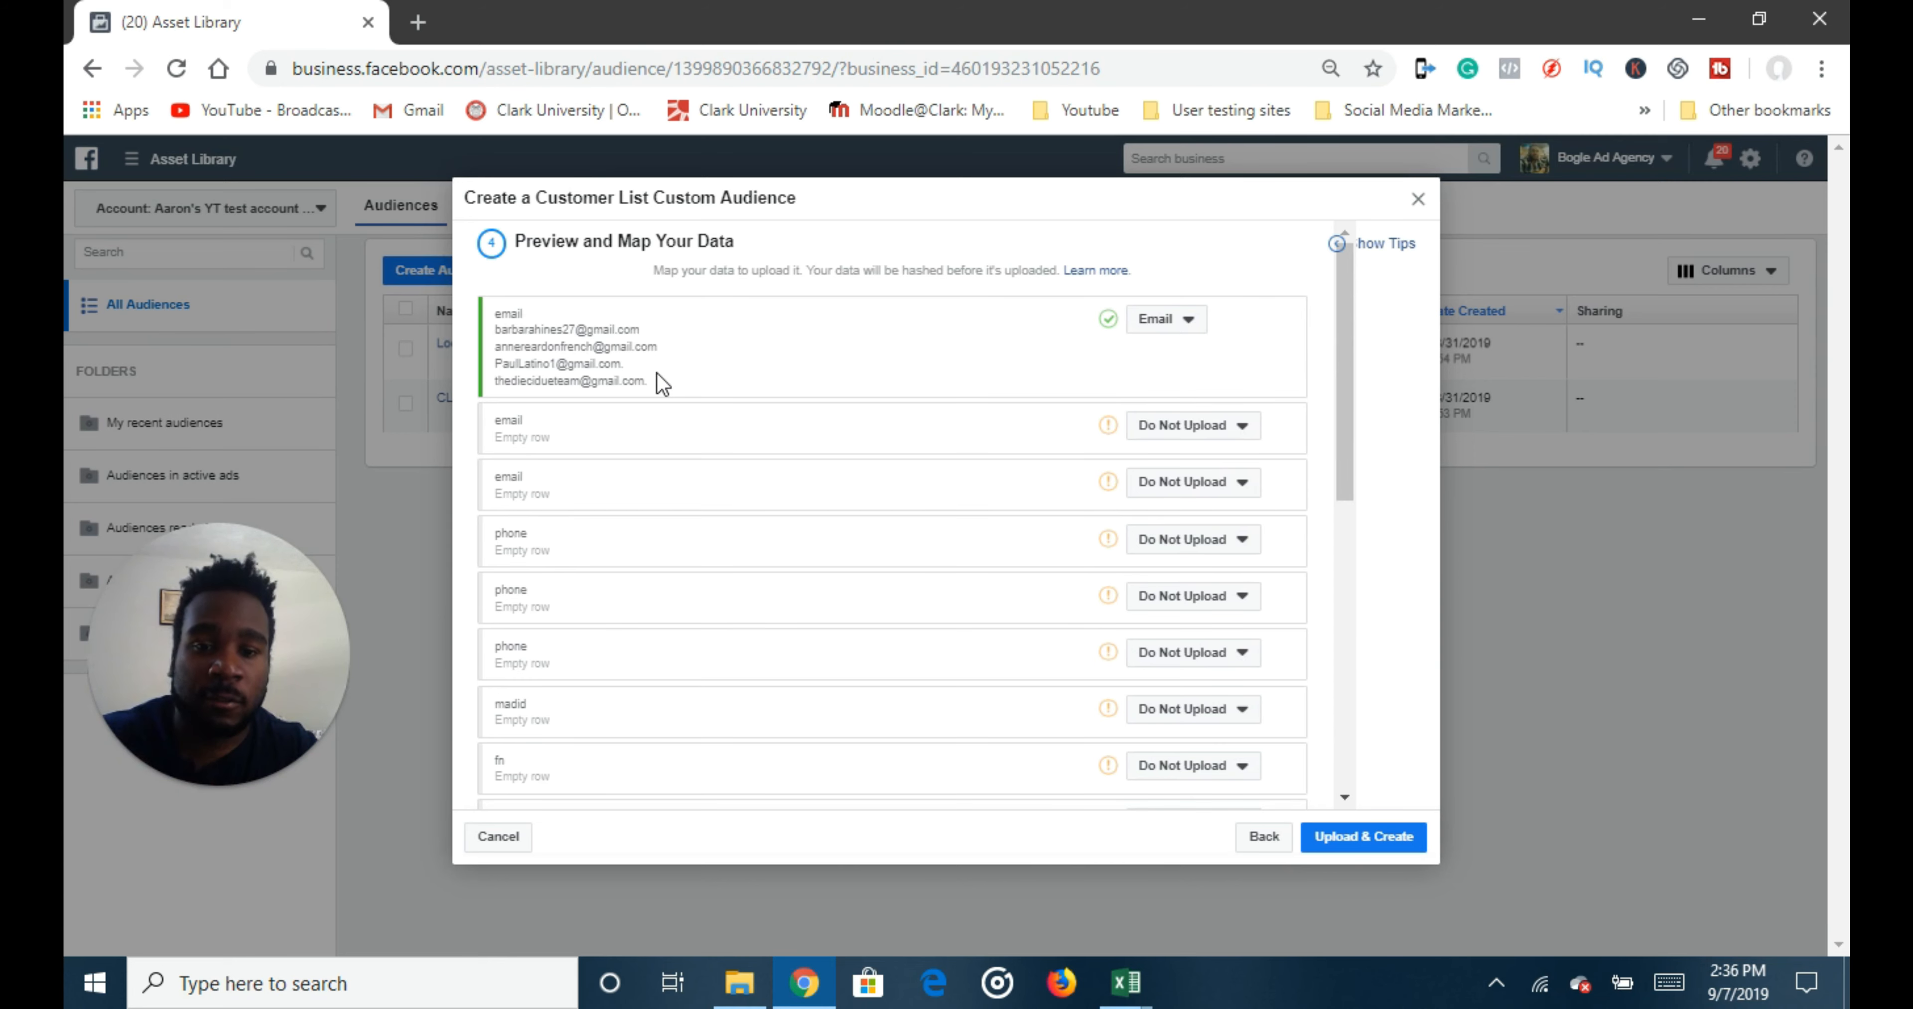
{"action": "scroll", "coordinate": [669, 408], "scroll_direction": "down", "scroll_amount": 2}
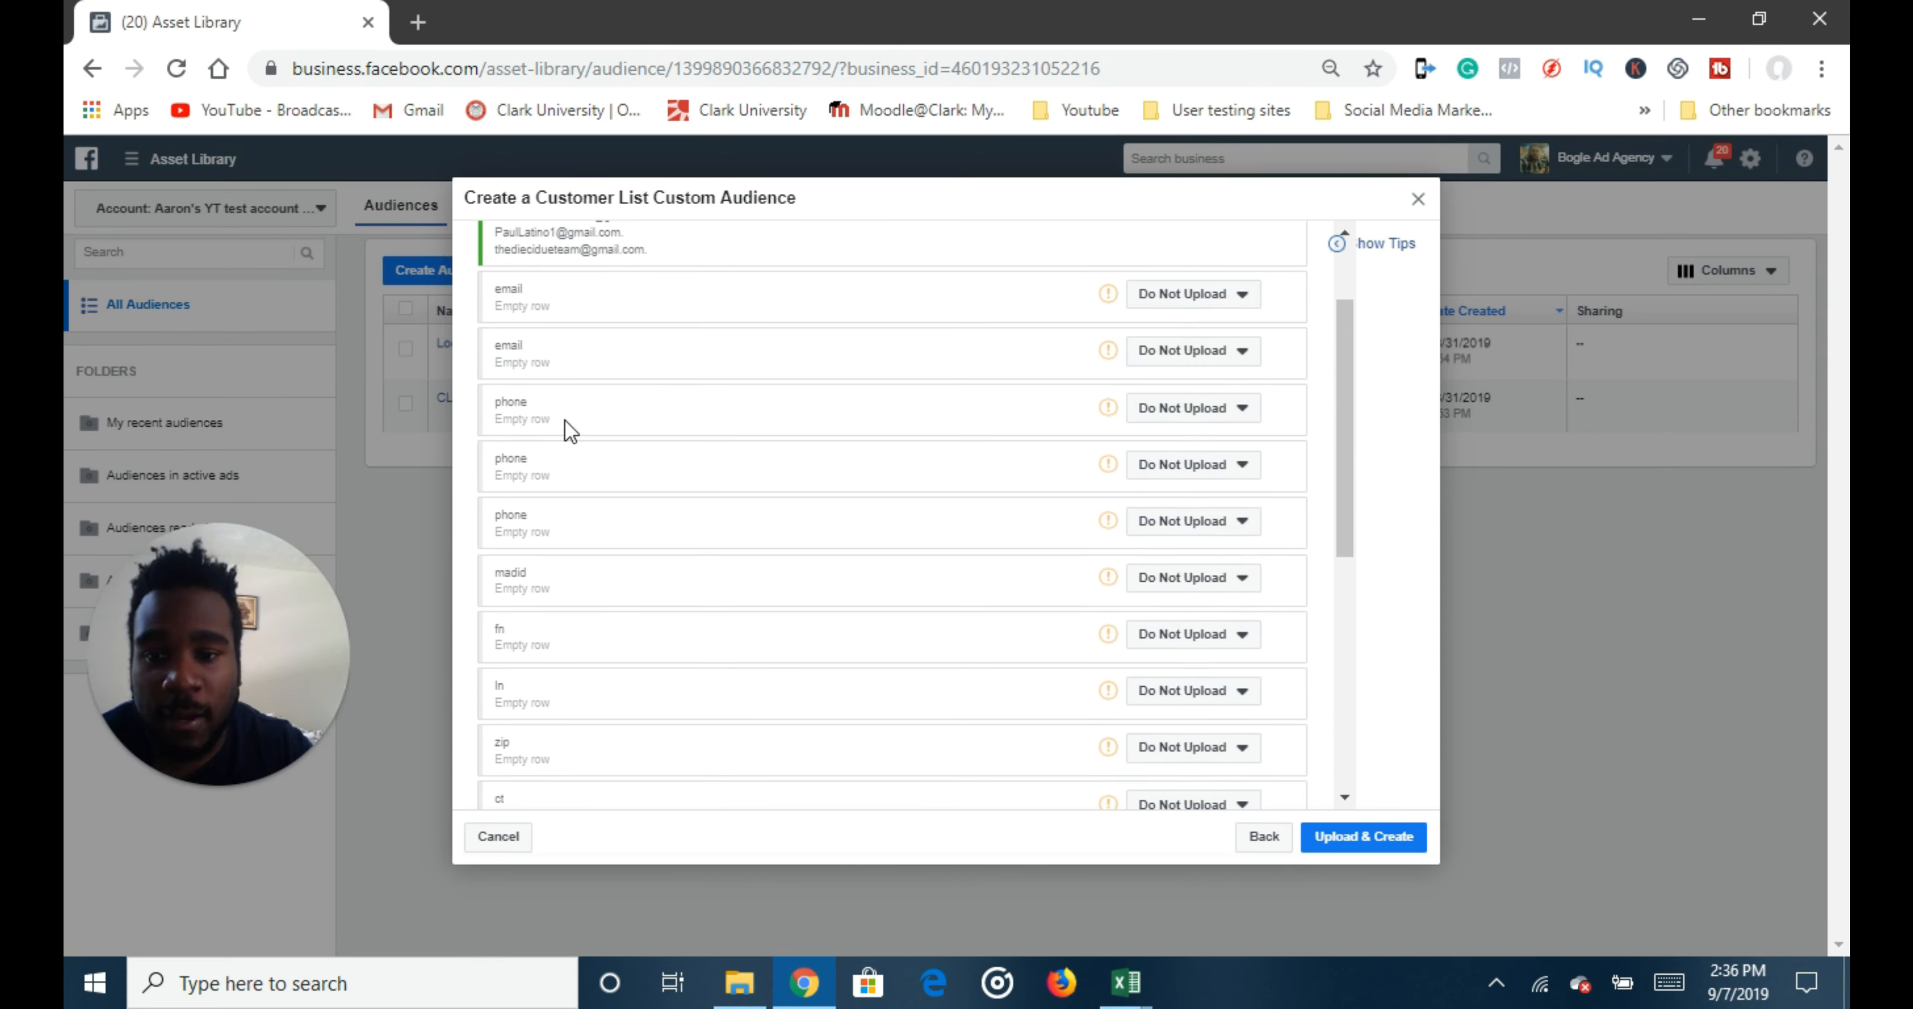
{"action": "mouse_move", "coordinate": [531, 431]}
{"action": "scroll", "coordinate": [595, 447], "scroll_direction": "down", "scroll_amount": 8}
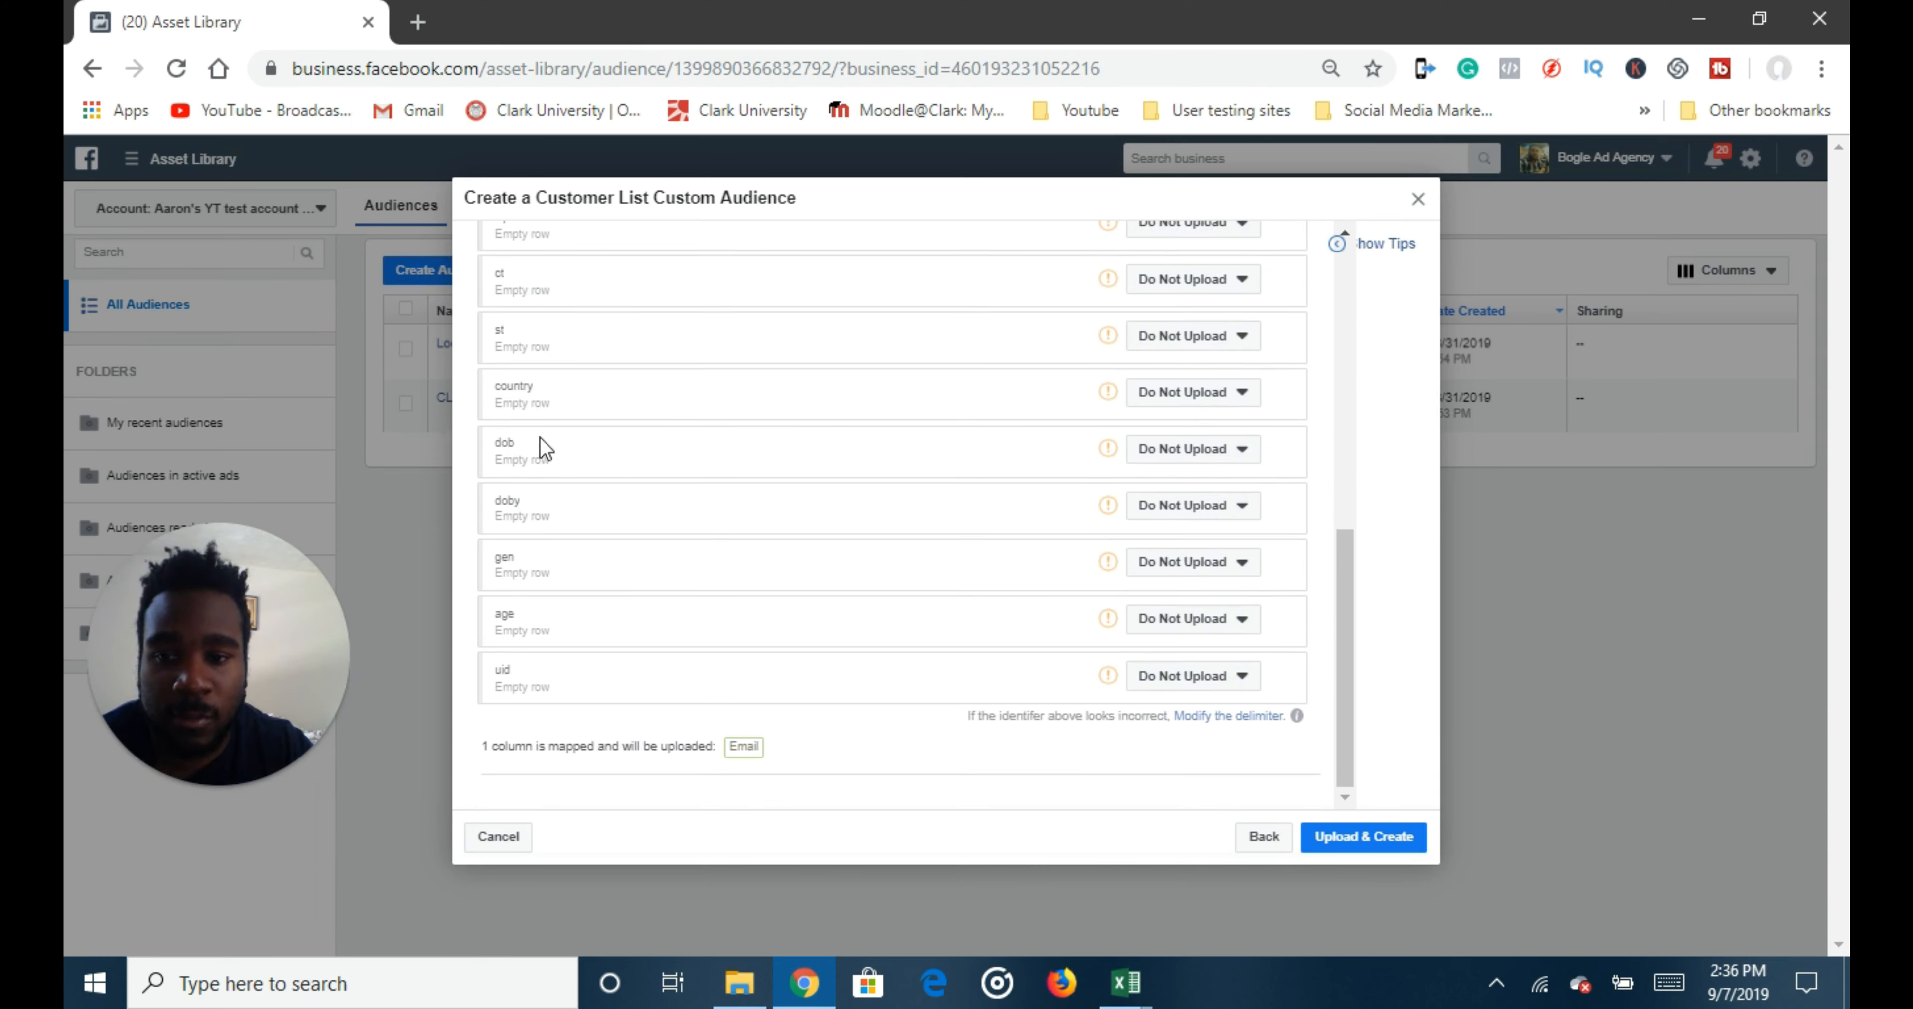
- Check the delimiter options, keep comma, and upload the file to create the audience despite the unmapped identifiers
{"action": "left_click", "coordinate": [1229, 716]}
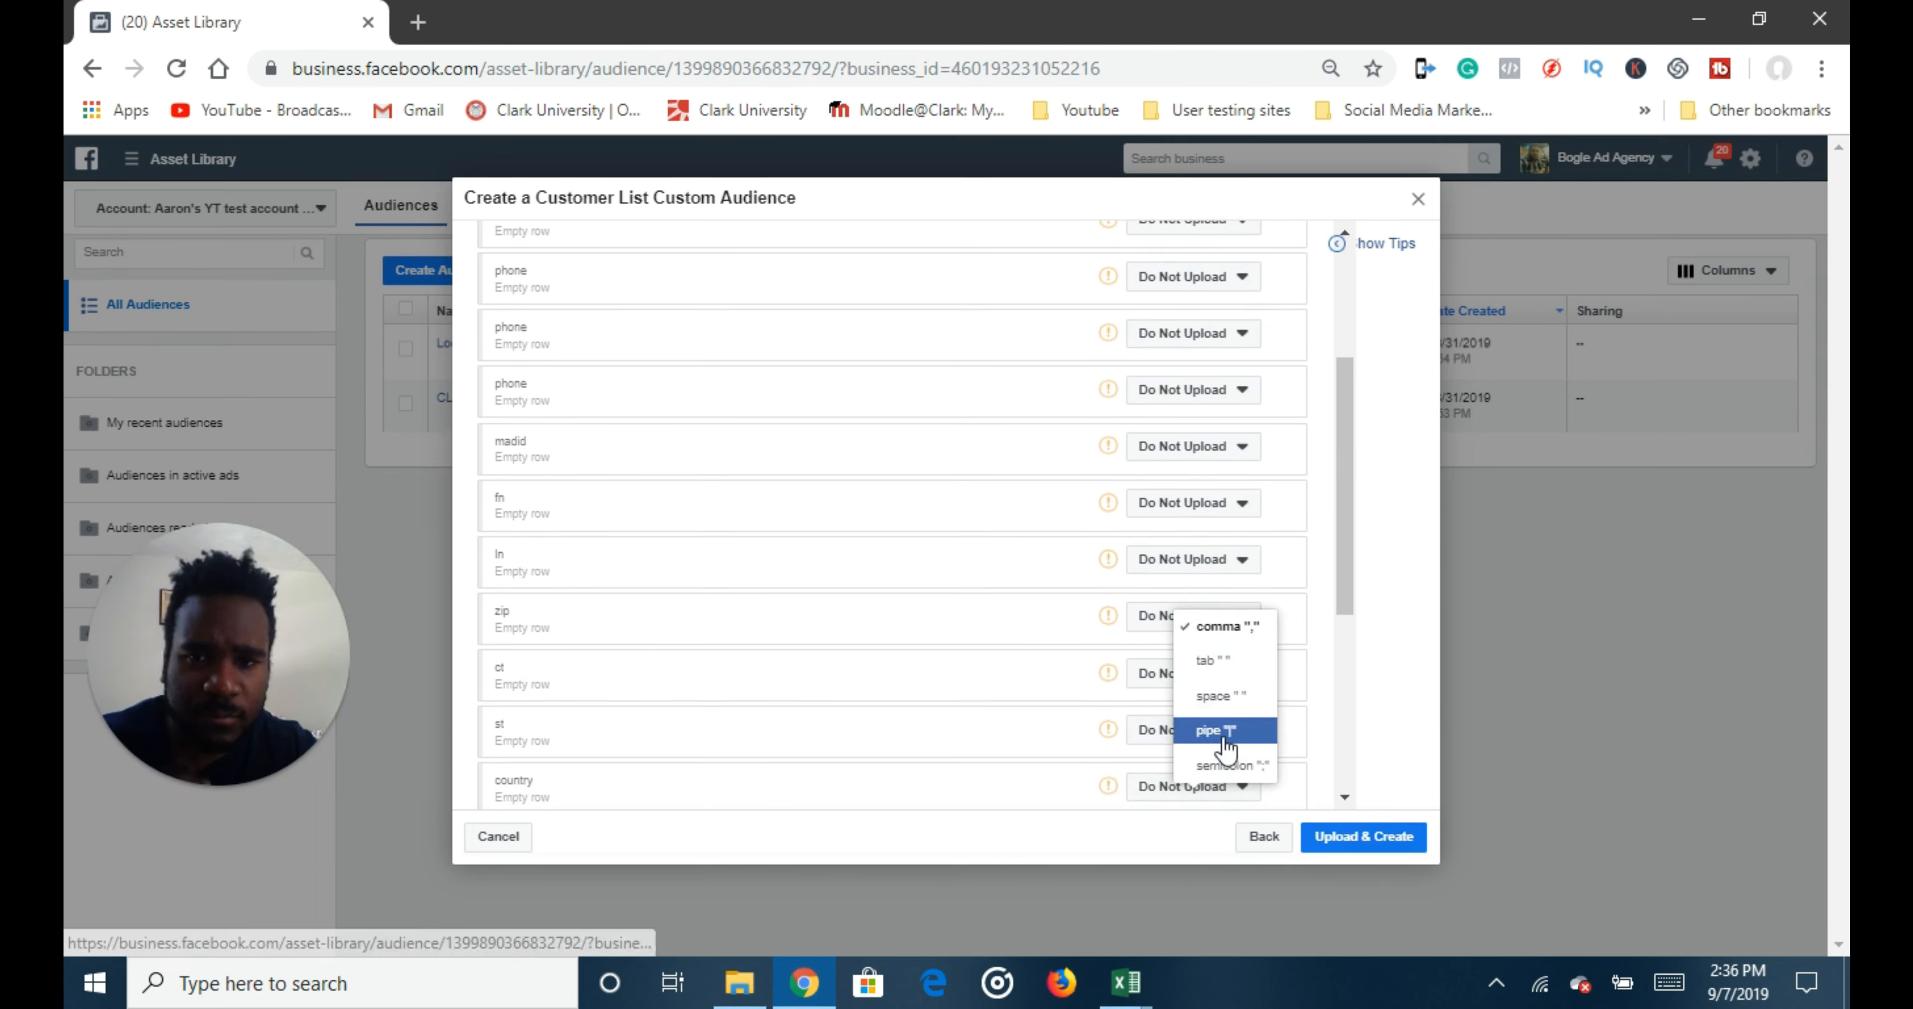
{"action": "left_click", "coordinate": [1157, 717]}
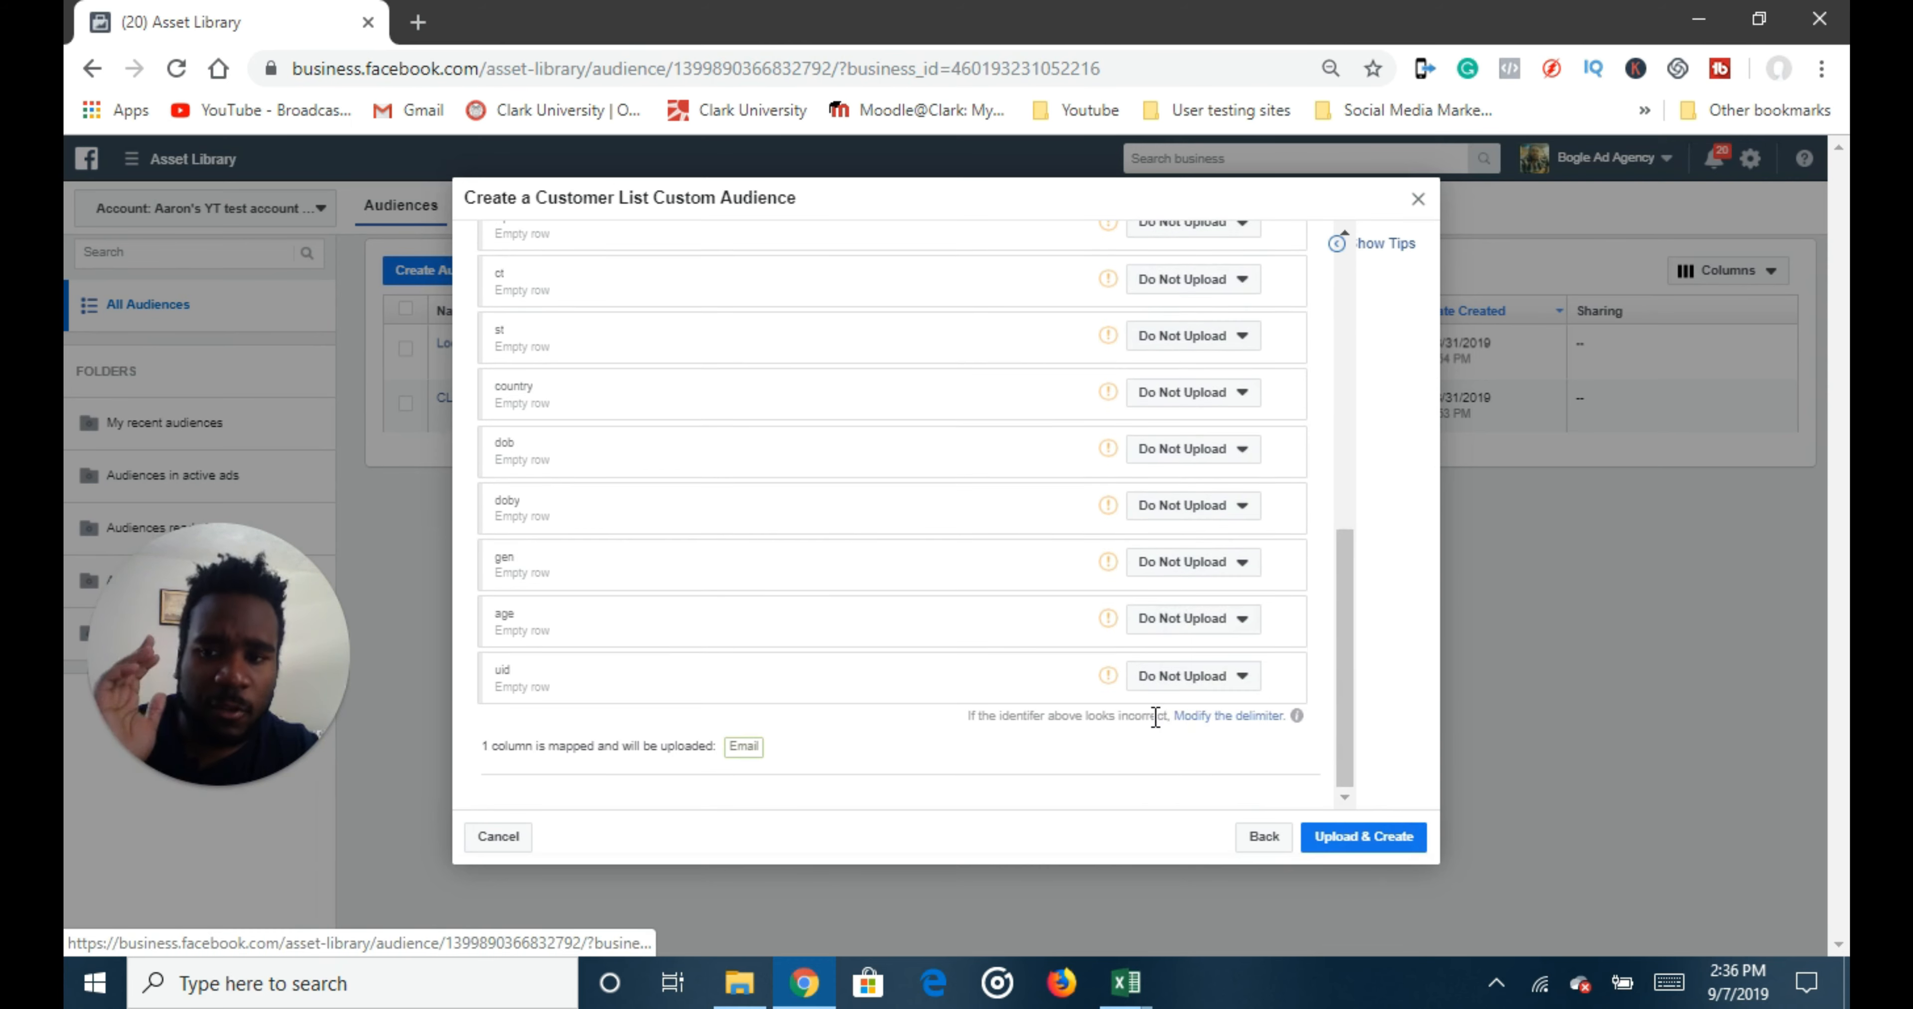
{"action": "left_click", "coordinate": [1382, 839]}
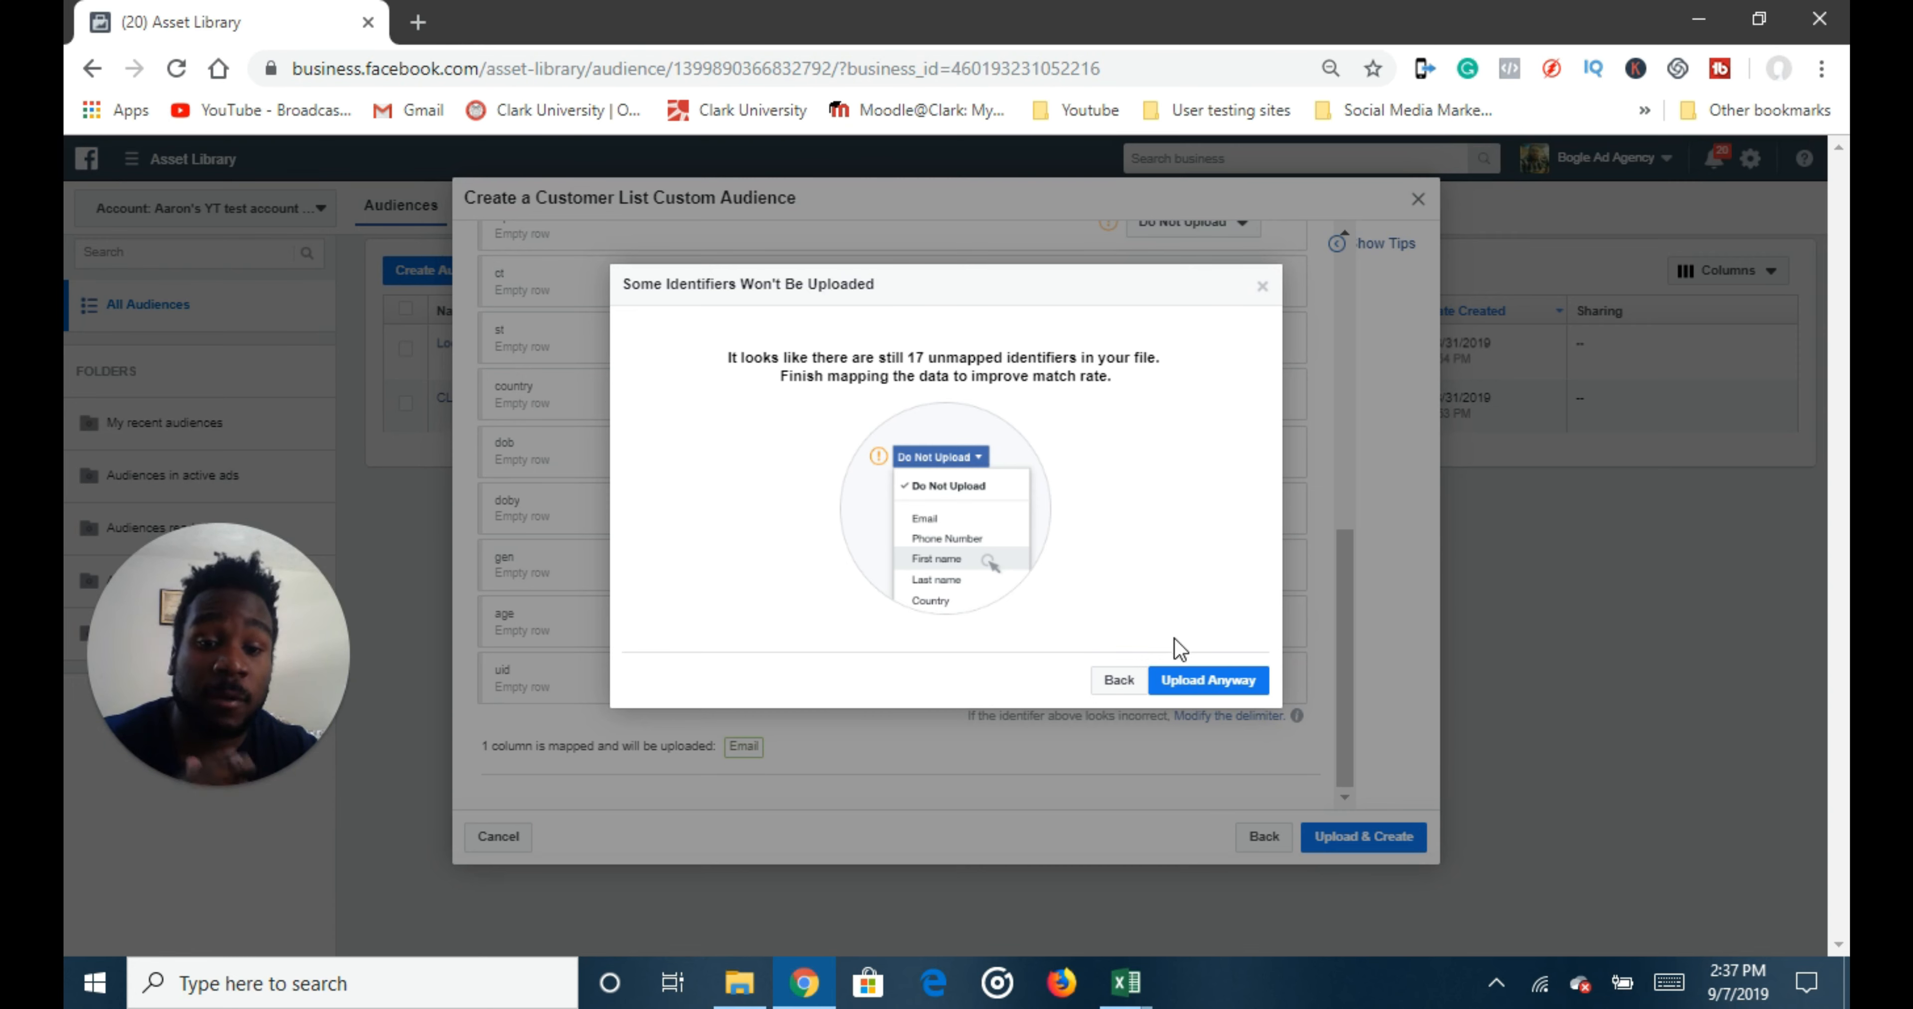
{"action": "left_click", "coordinate": [1196, 681]}
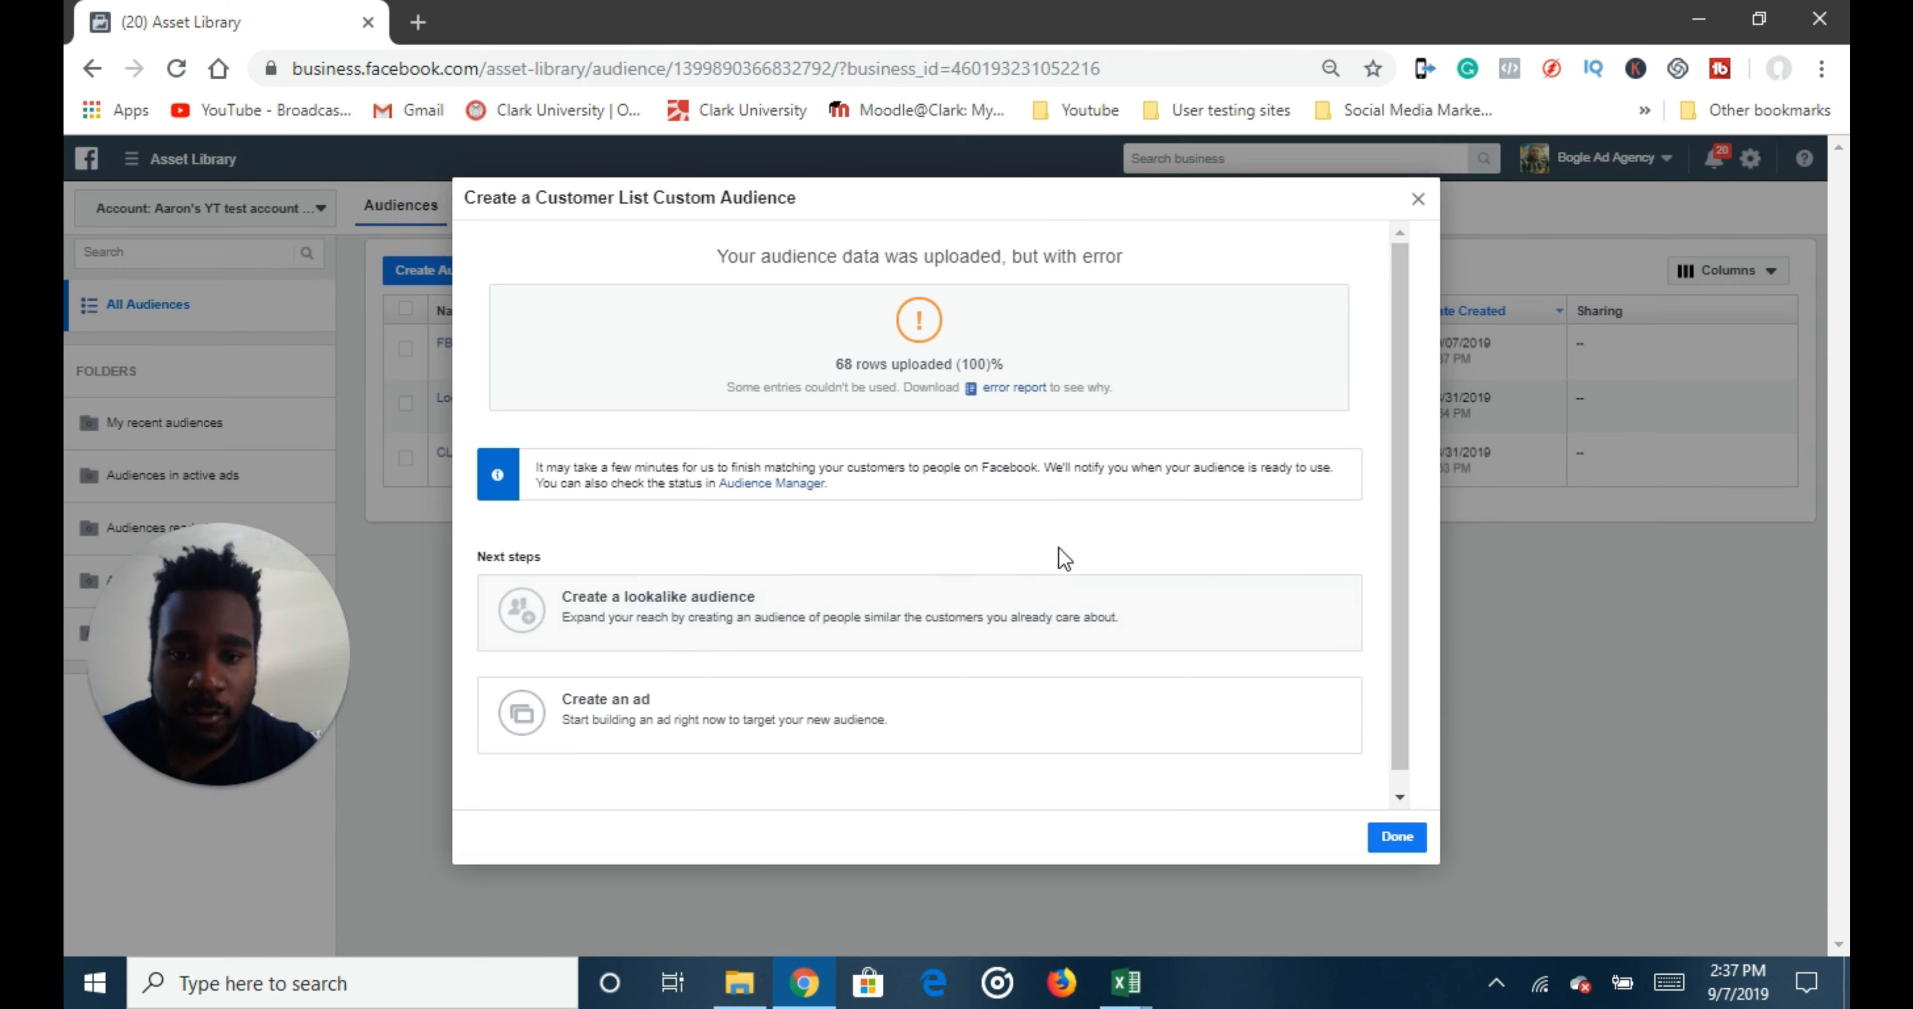
- Open the upload's error report to examine the rejected rows, and return to the audience upload results
{"action": "left_click", "coordinate": [996, 394]}
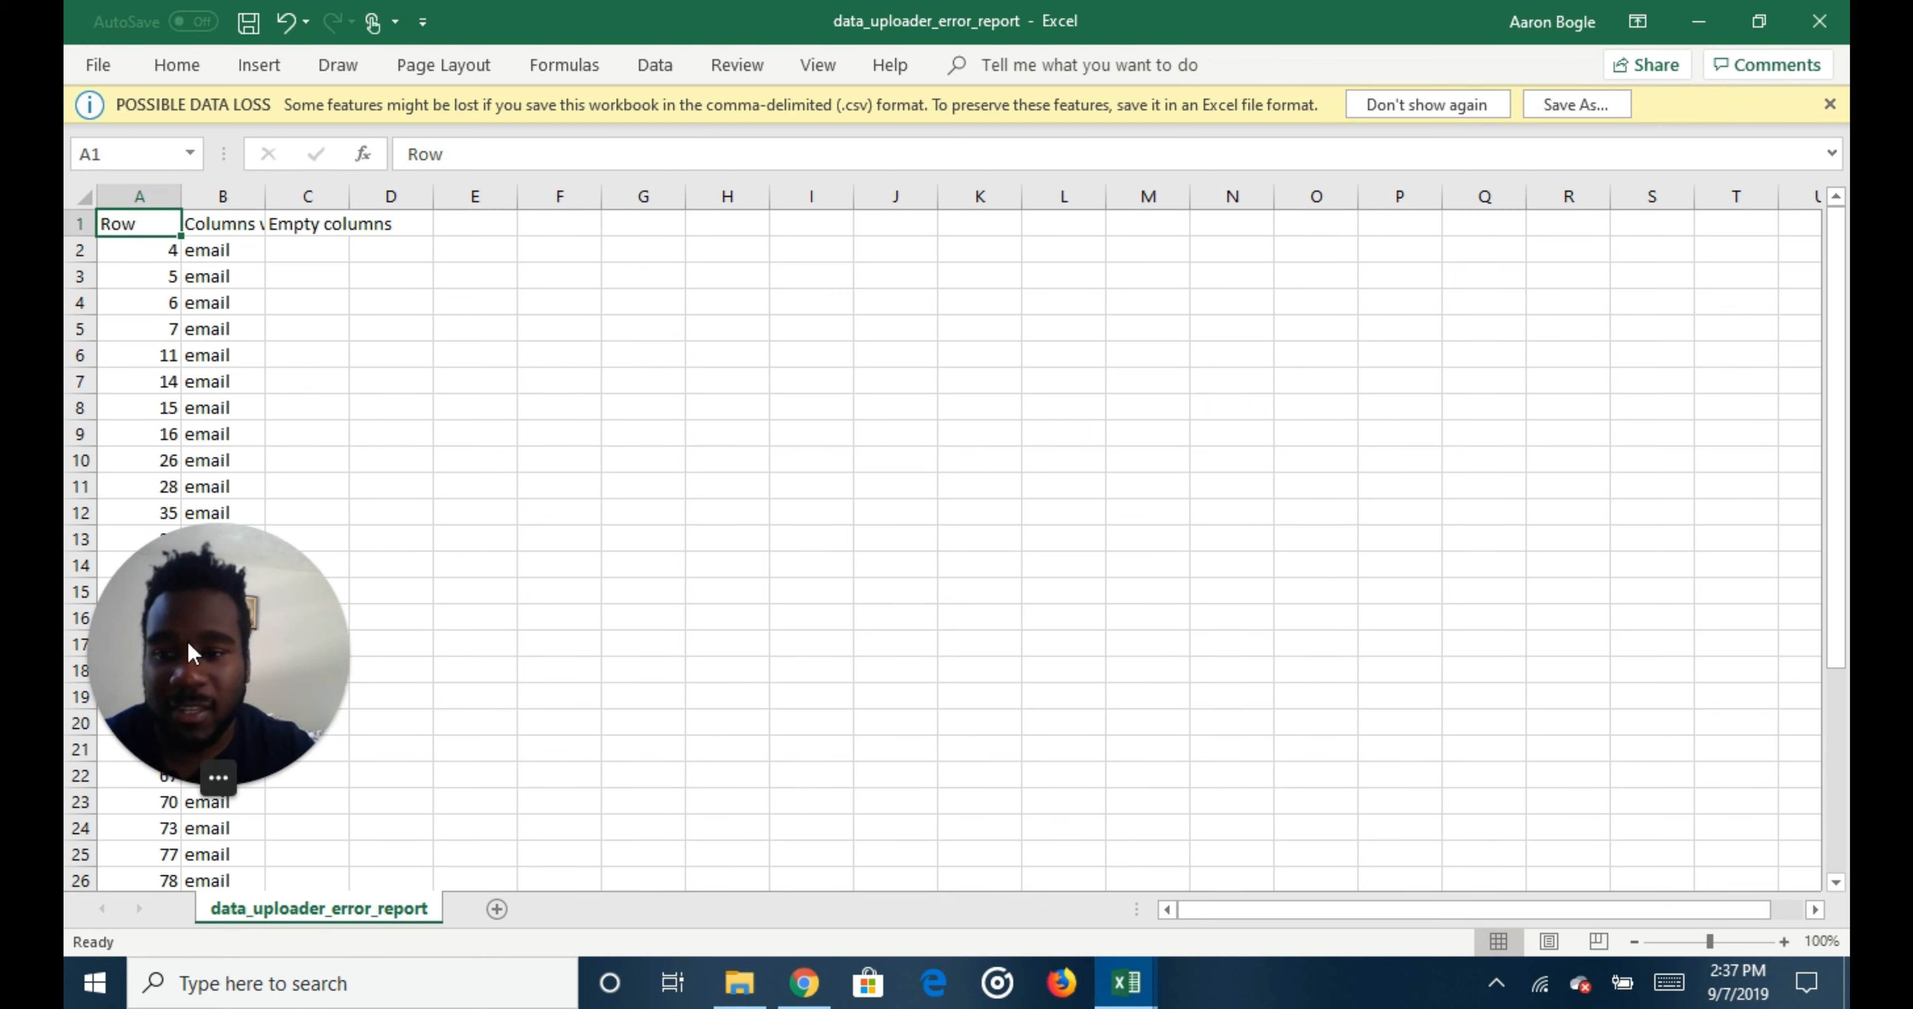
{"action": "left_click", "coordinate": [1716, 23]}
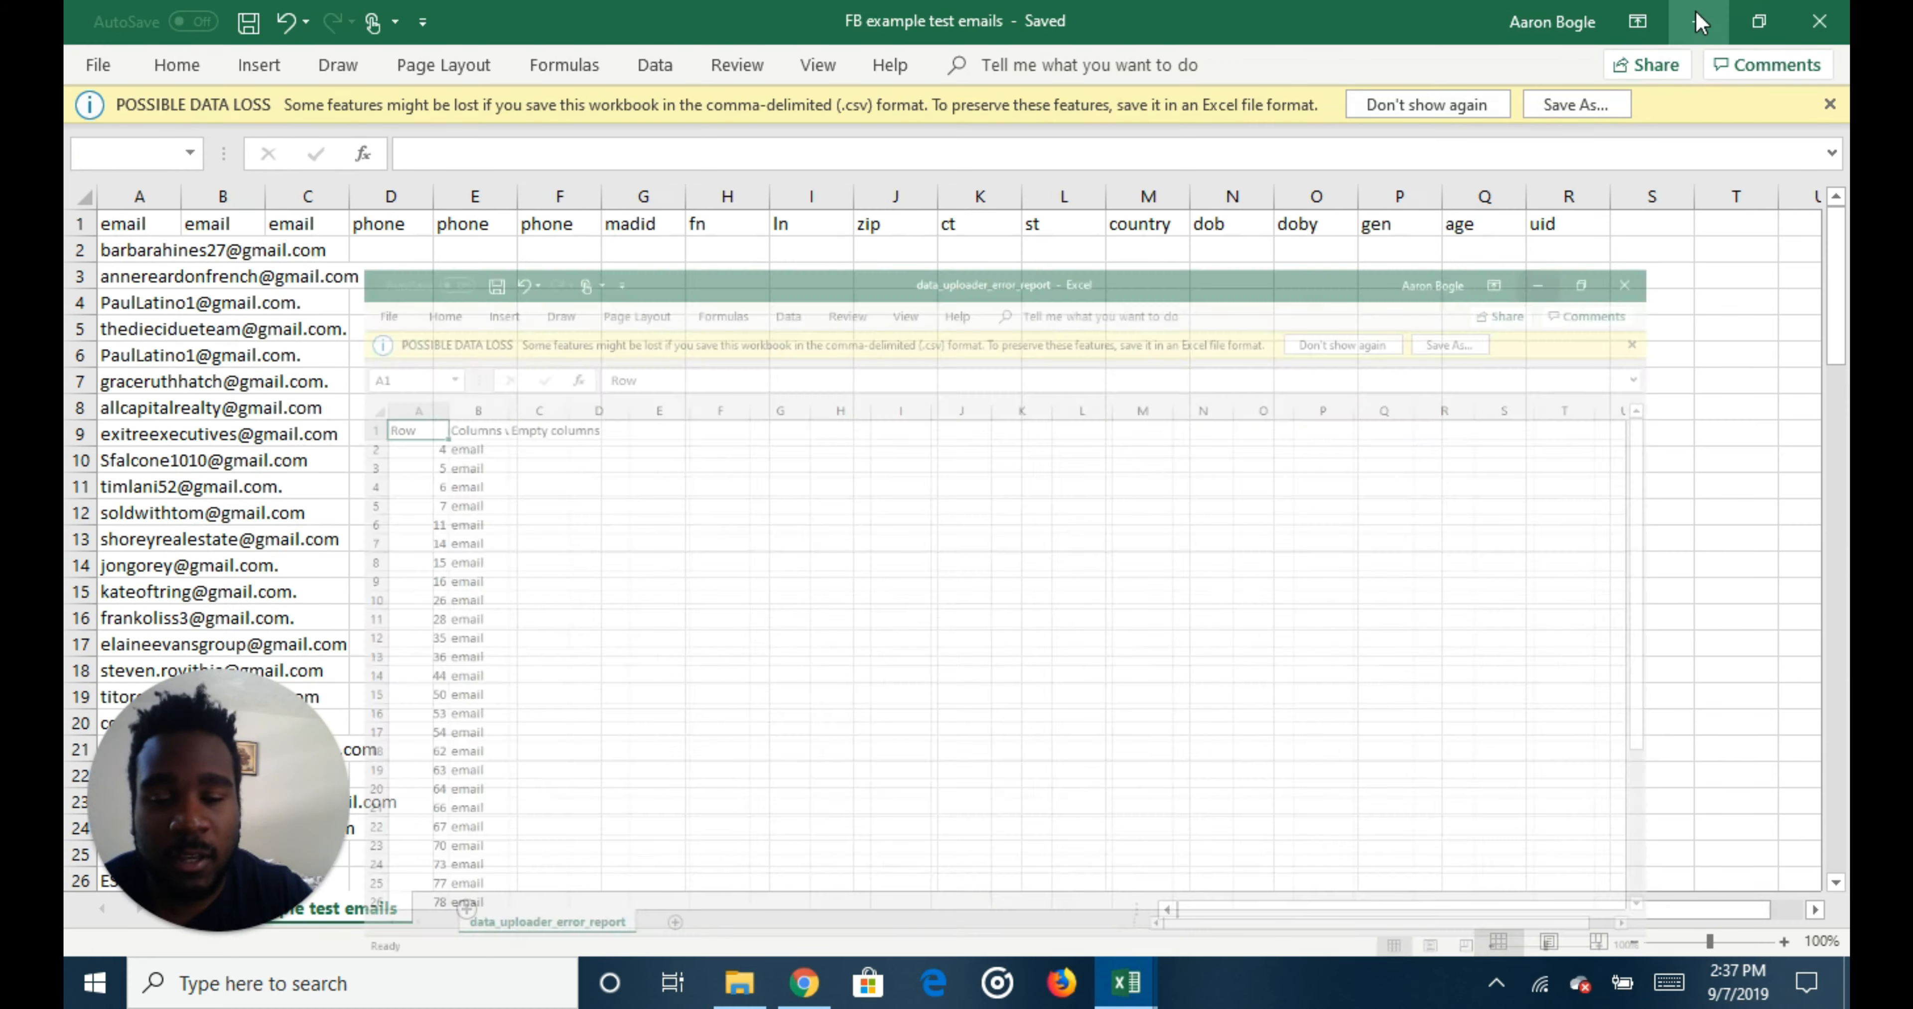
{"action": "left_click", "coordinate": [1721, 22]}
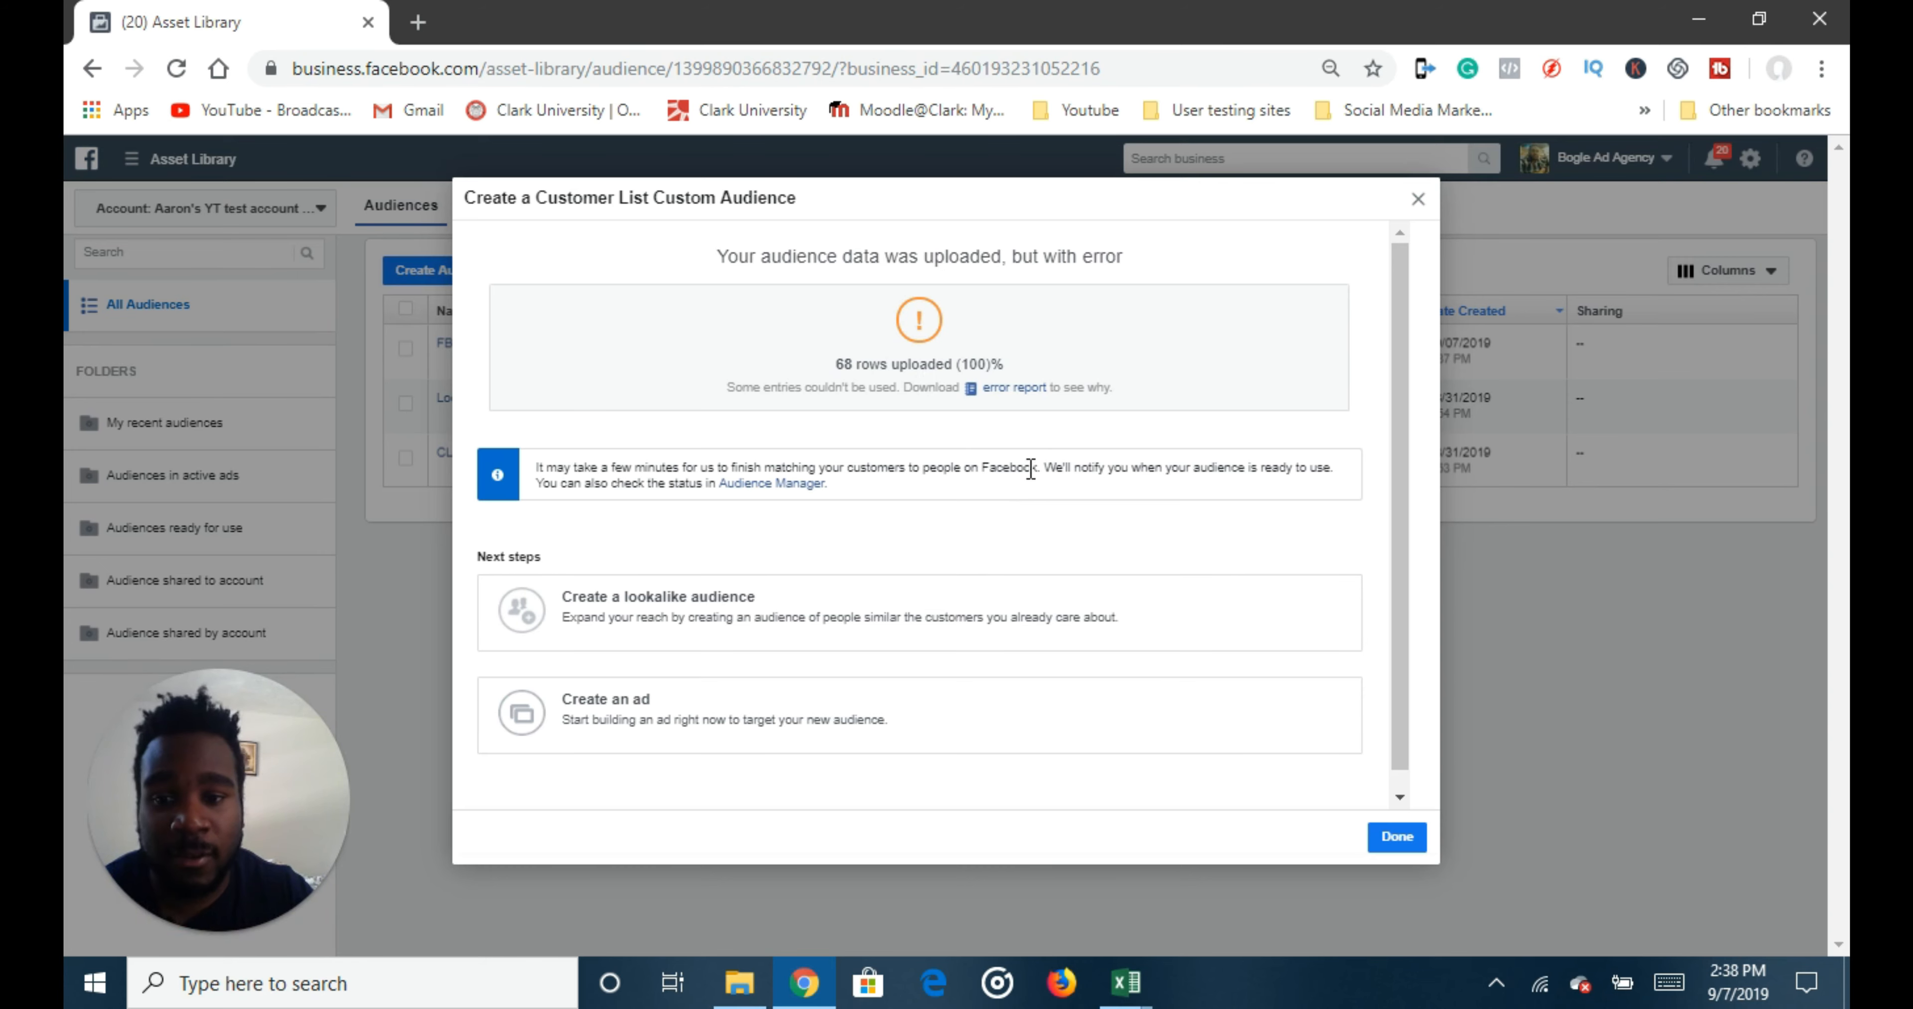
- Create one 1% lookalike audience from FB example test emails with United States as the audience location
{"action": "left_click", "coordinate": [979, 612]}
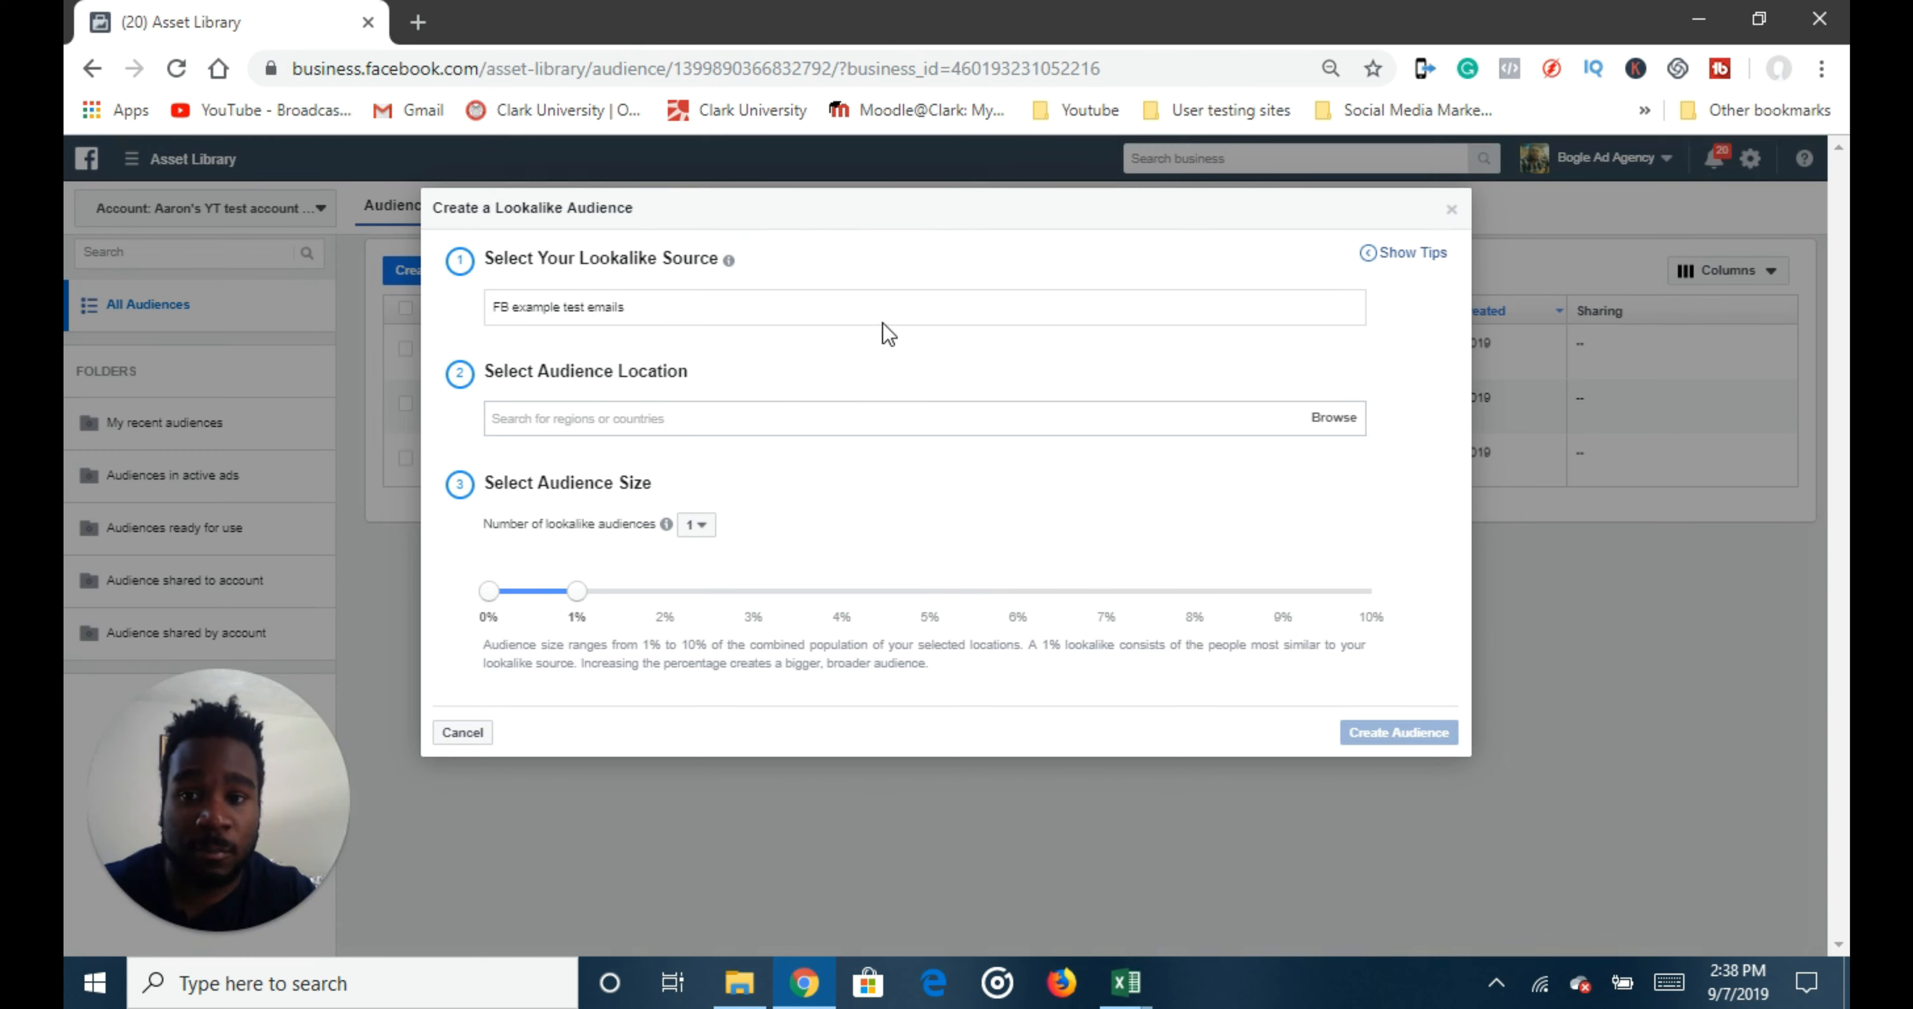
{"action": "left_click", "coordinate": [653, 418]}
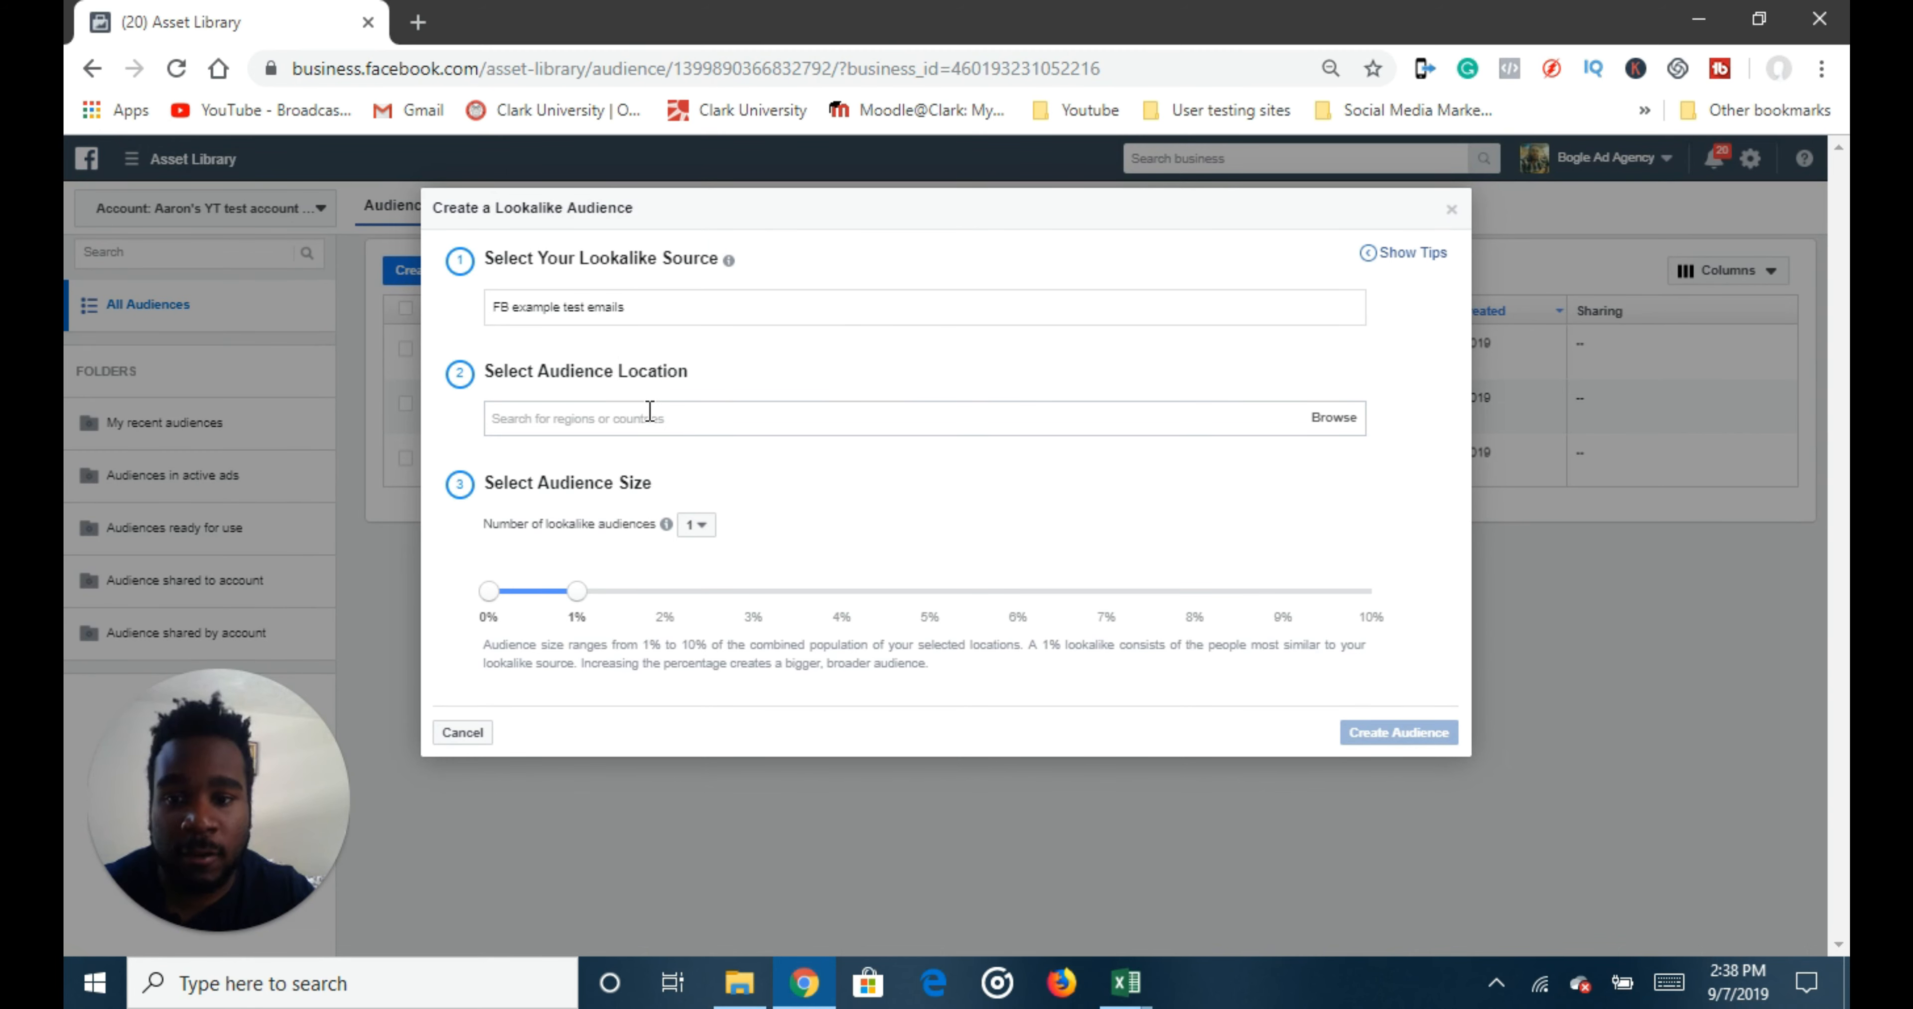
{"action": "left_click", "coordinate": [658, 420]}
{"action": "type", "text": "unite"}
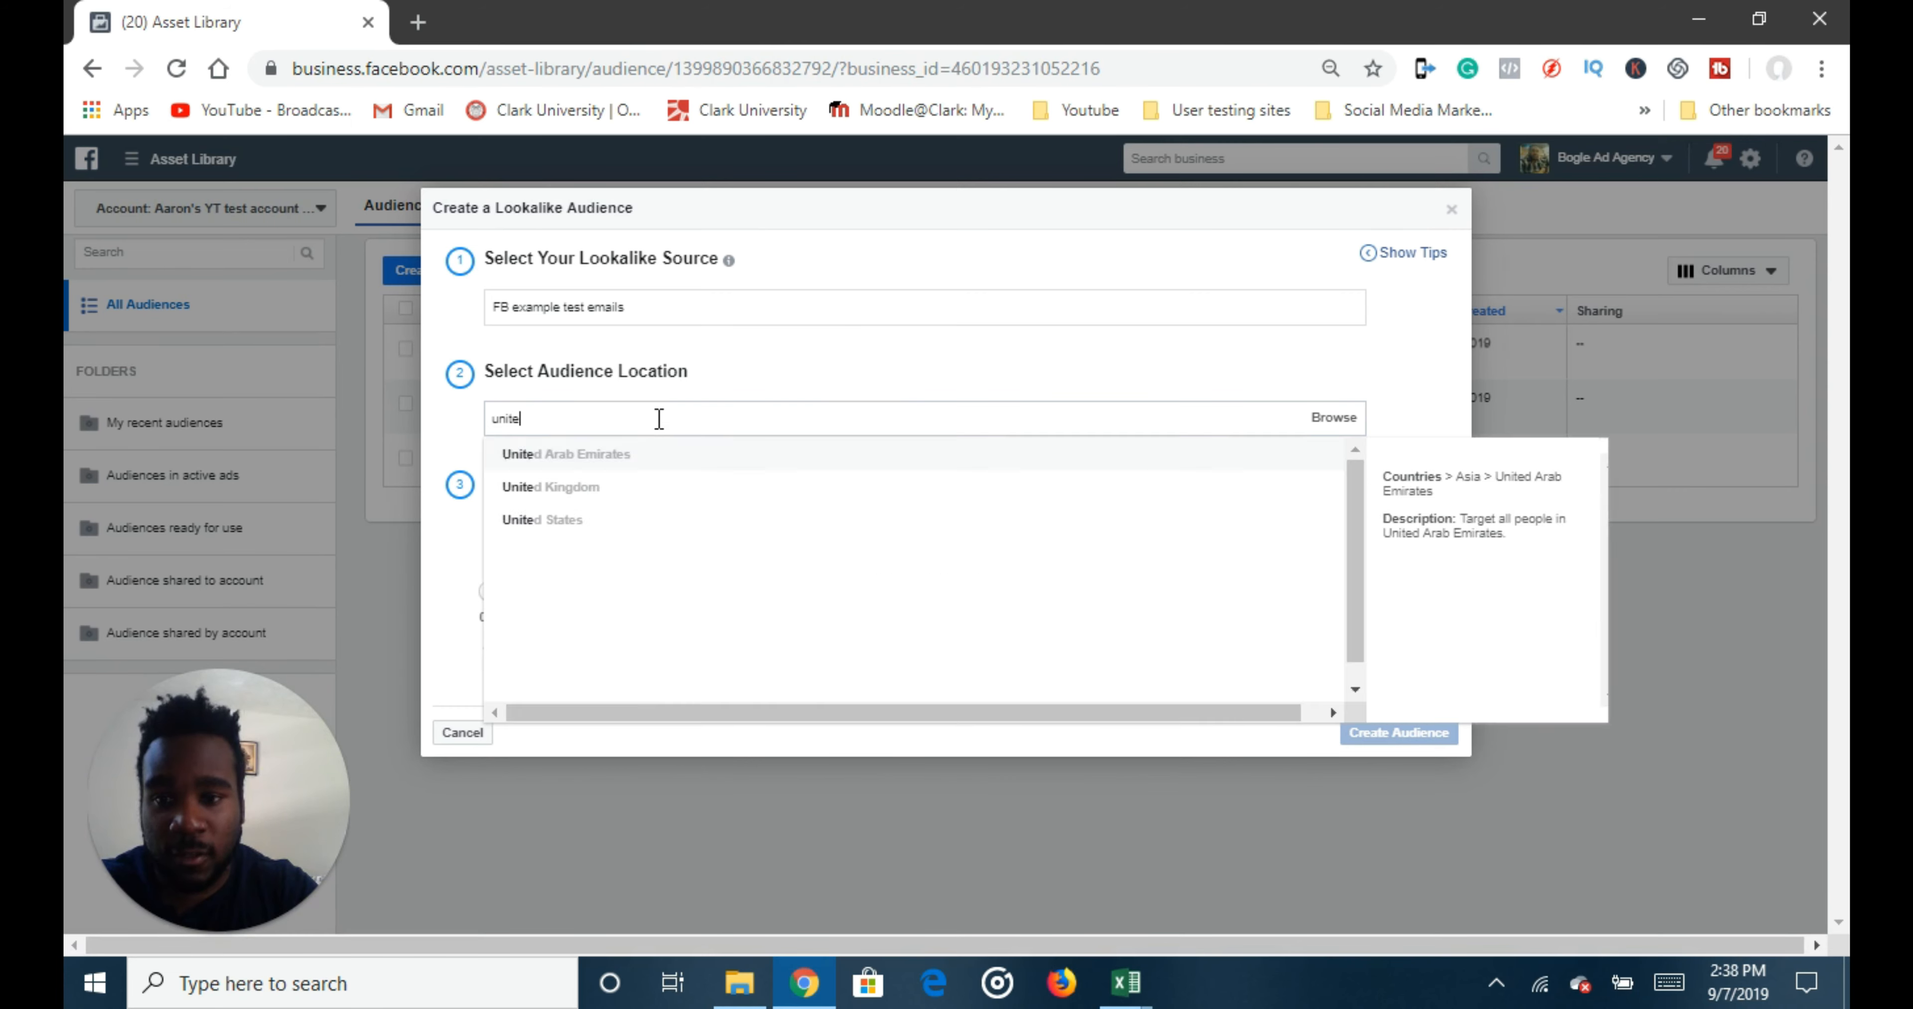
{"action": "left_click", "coordinate": [571, 521]}
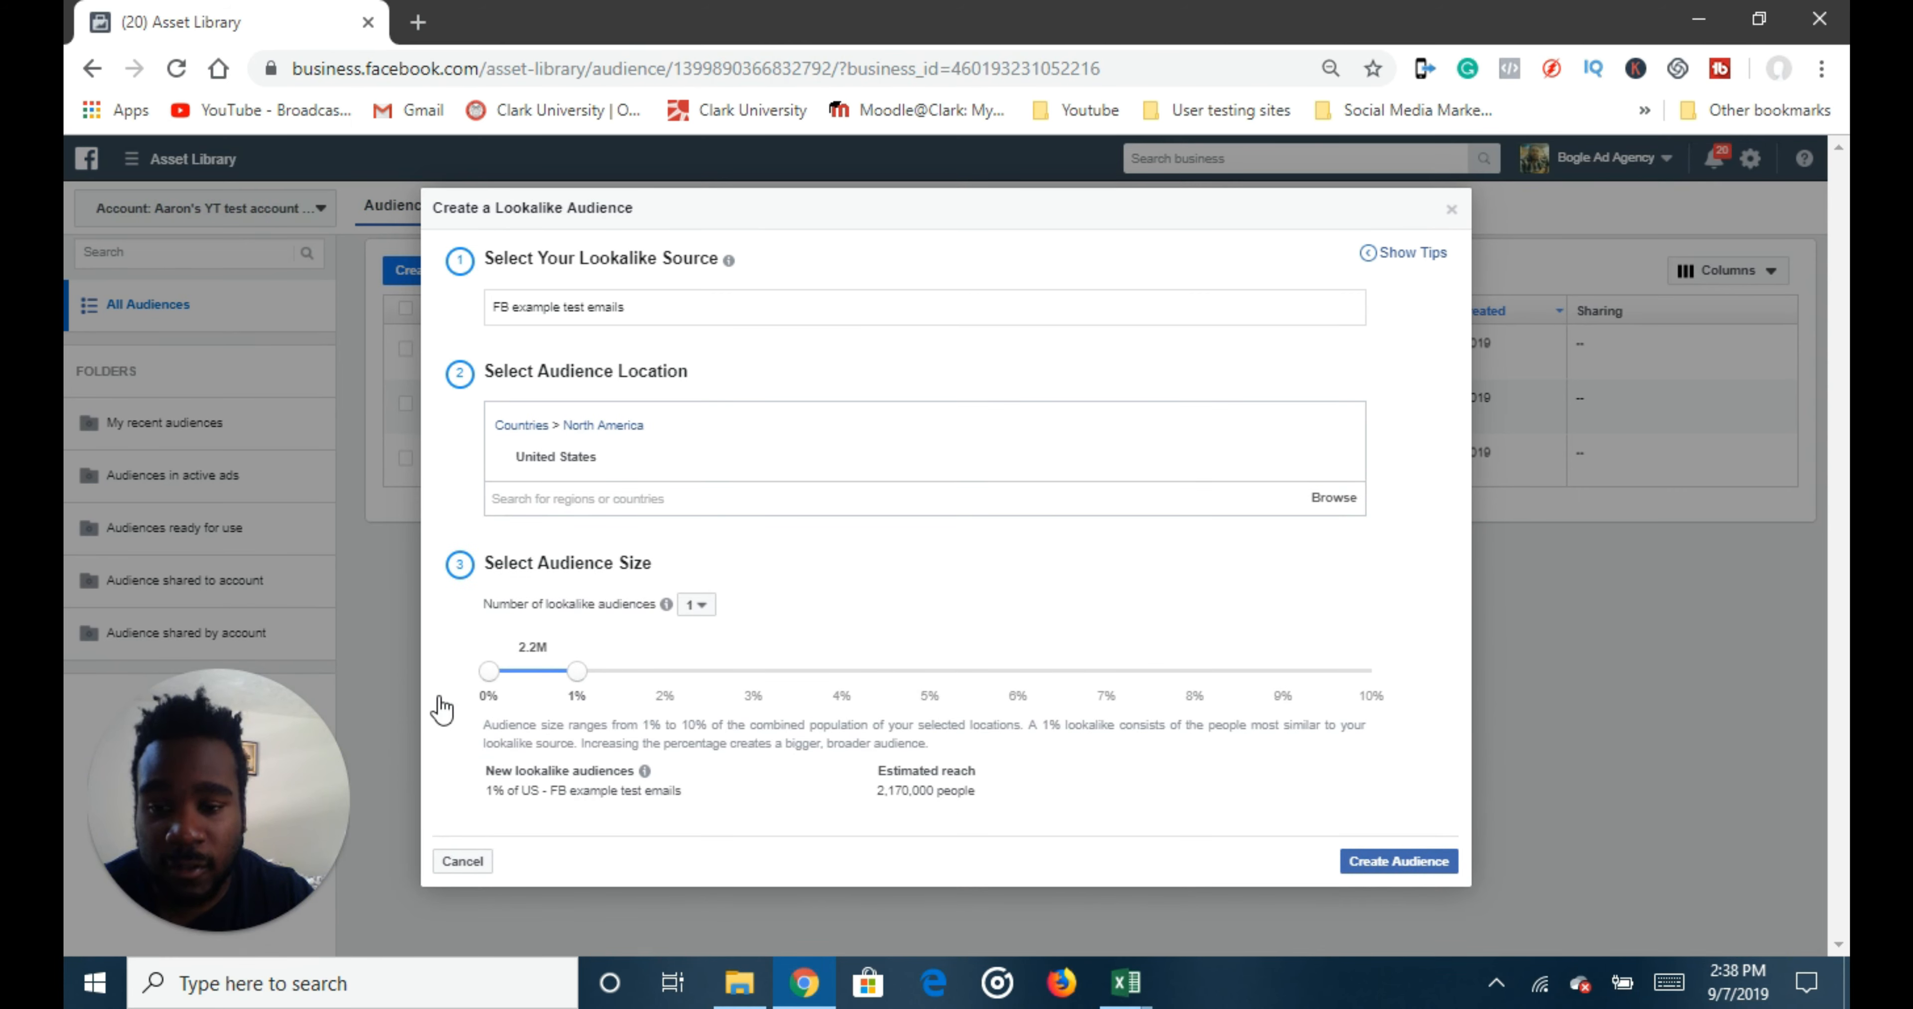
{"action": "left_click", "coordinate": [1415, 864]}
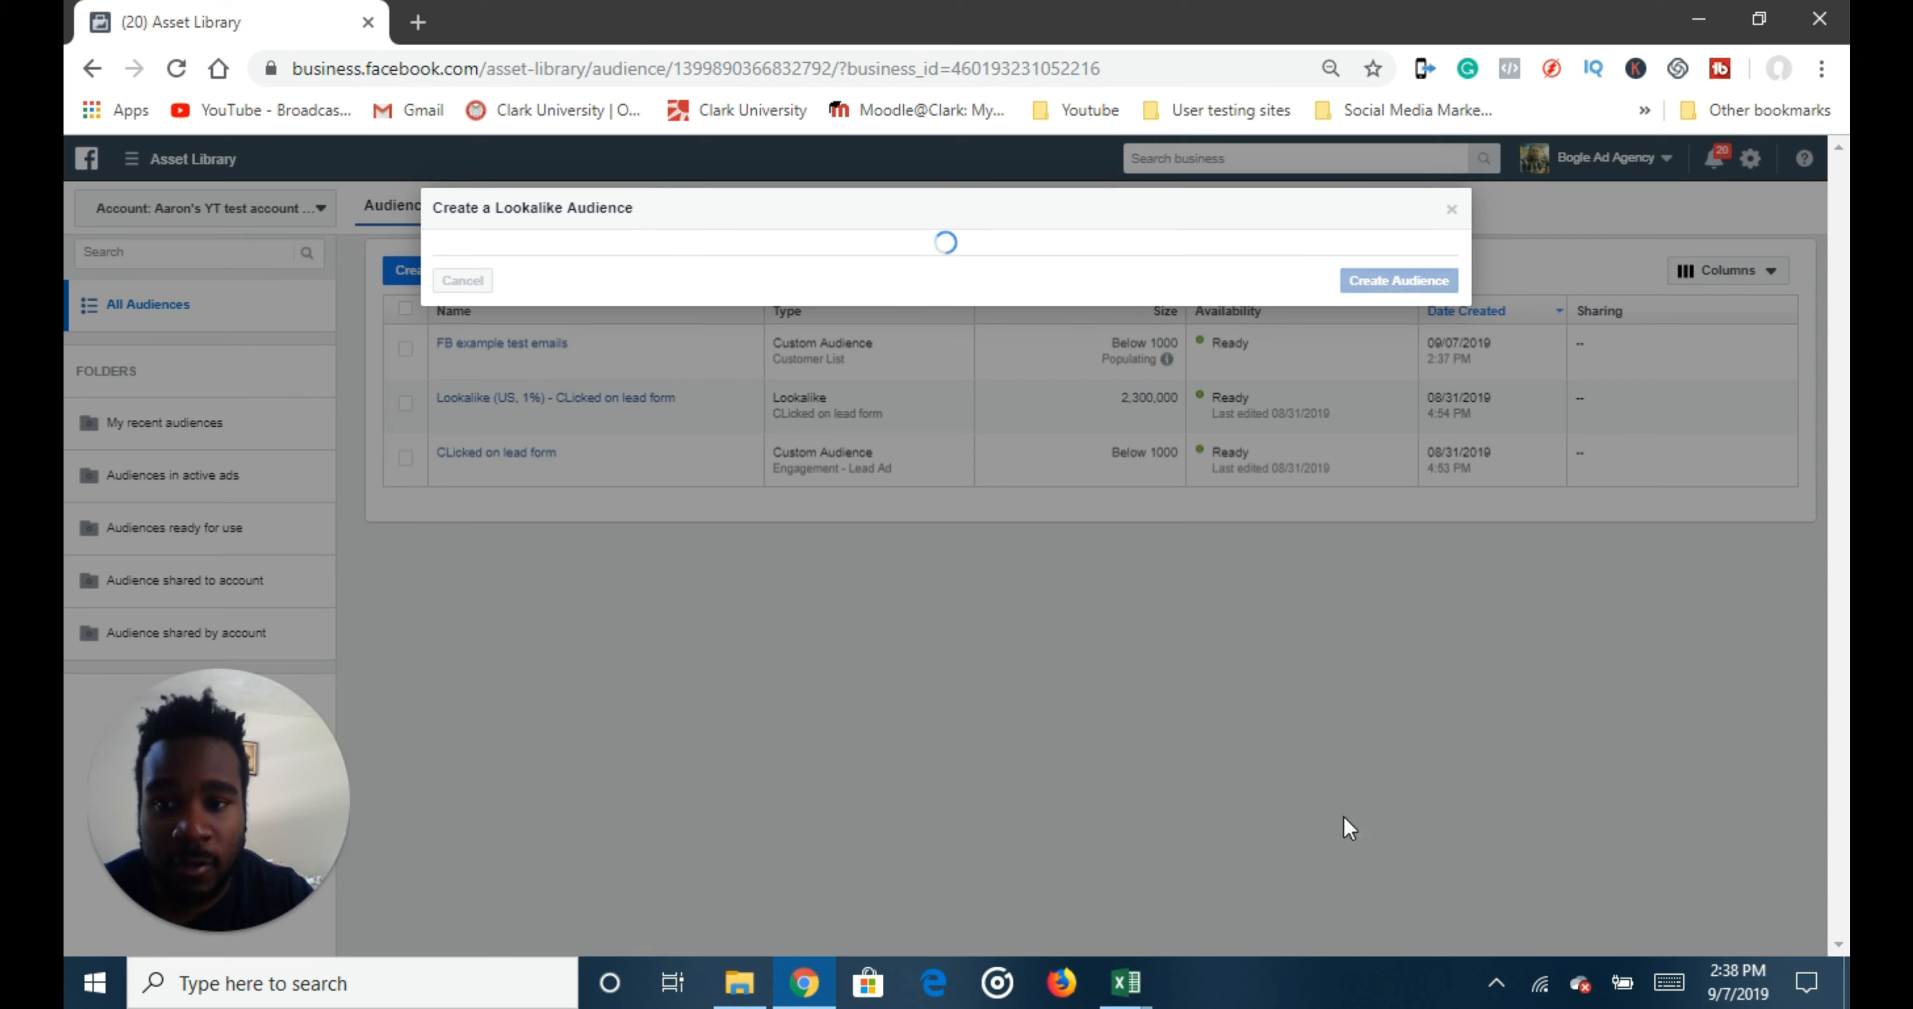